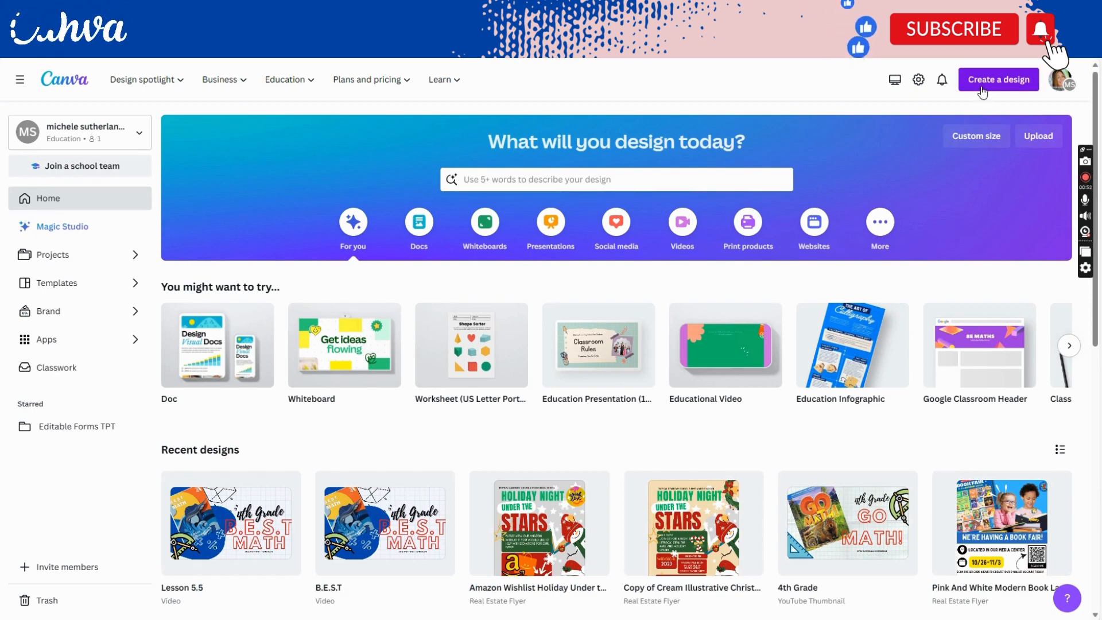
Create a new blank design using the Flyer (Landscape 11 × 8.5 in) format.
{"action": "left_click", "coordinate": [982, 89]}
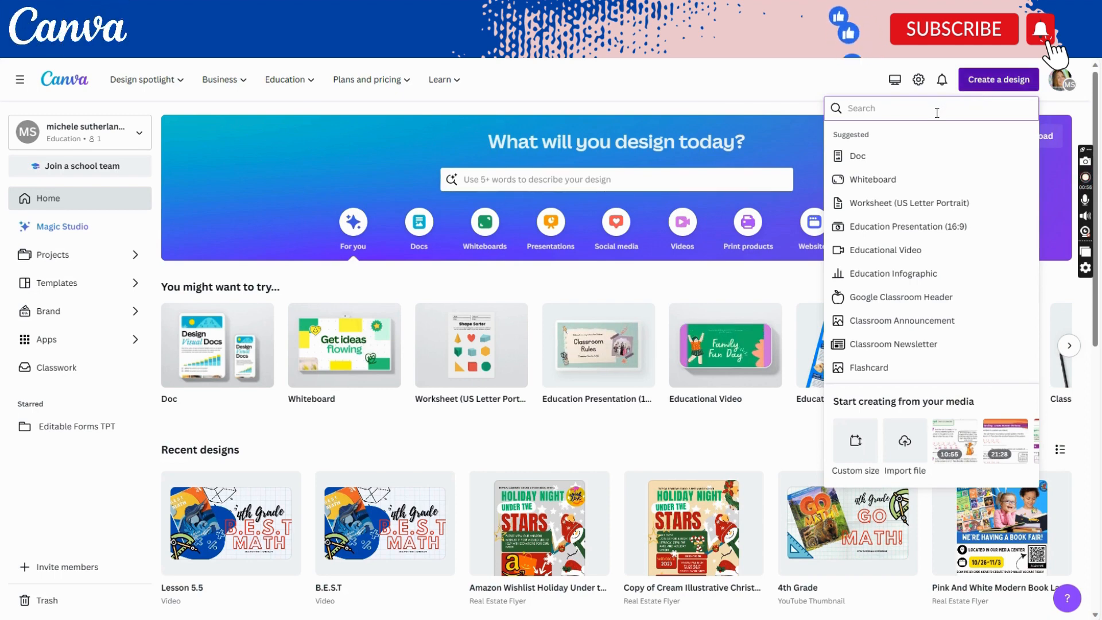
{"action": "type", "text": "fly"}
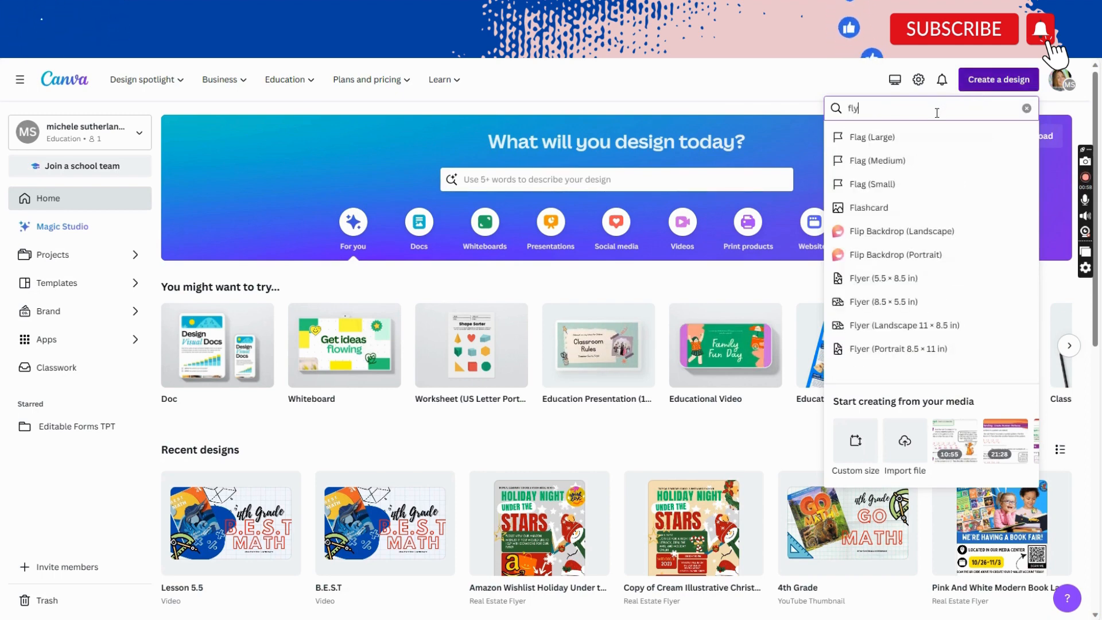
{"action": "type", "text": "er"}
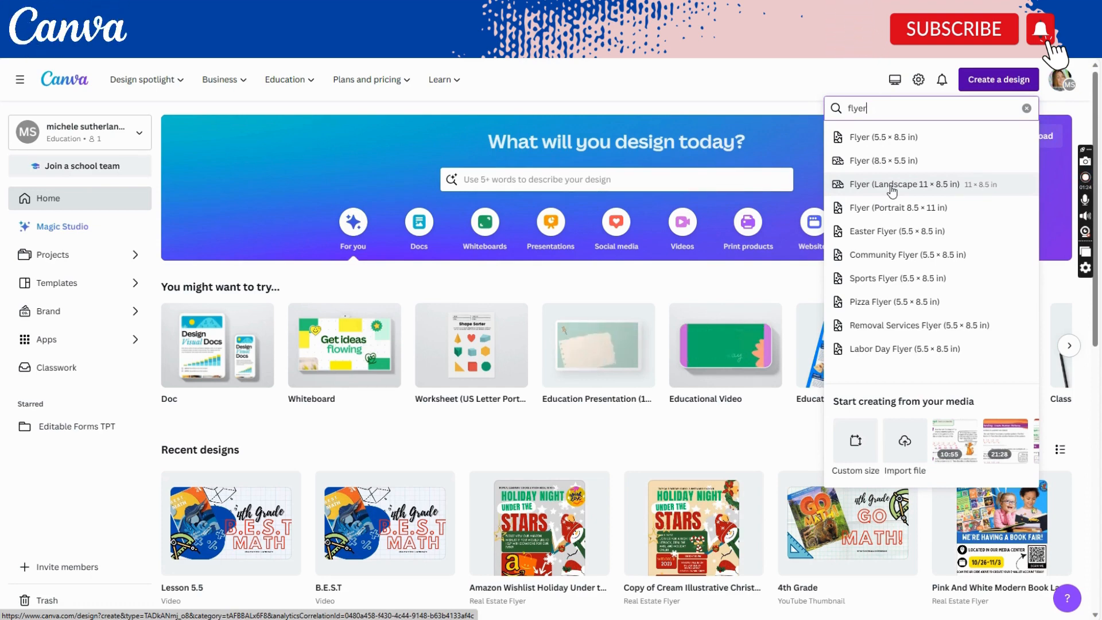
{"action": "left_click", "coordinate": [892, 190]}
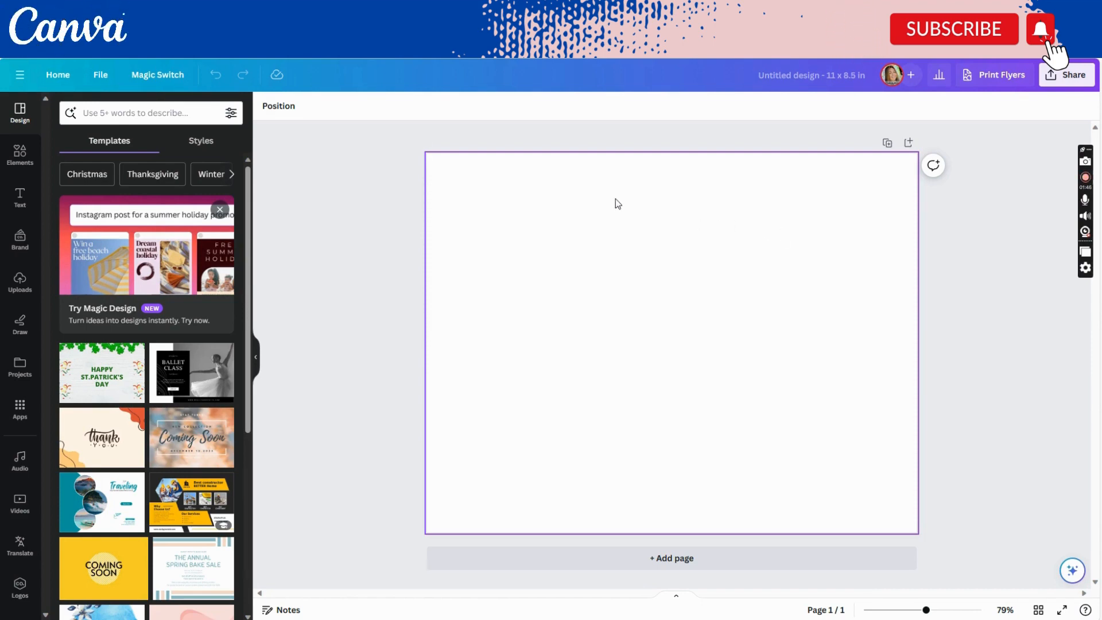
Search the elements library for "water cycle" and limit the results to graphics.
{"action": "left_click", "coordinate": [24, 164]}
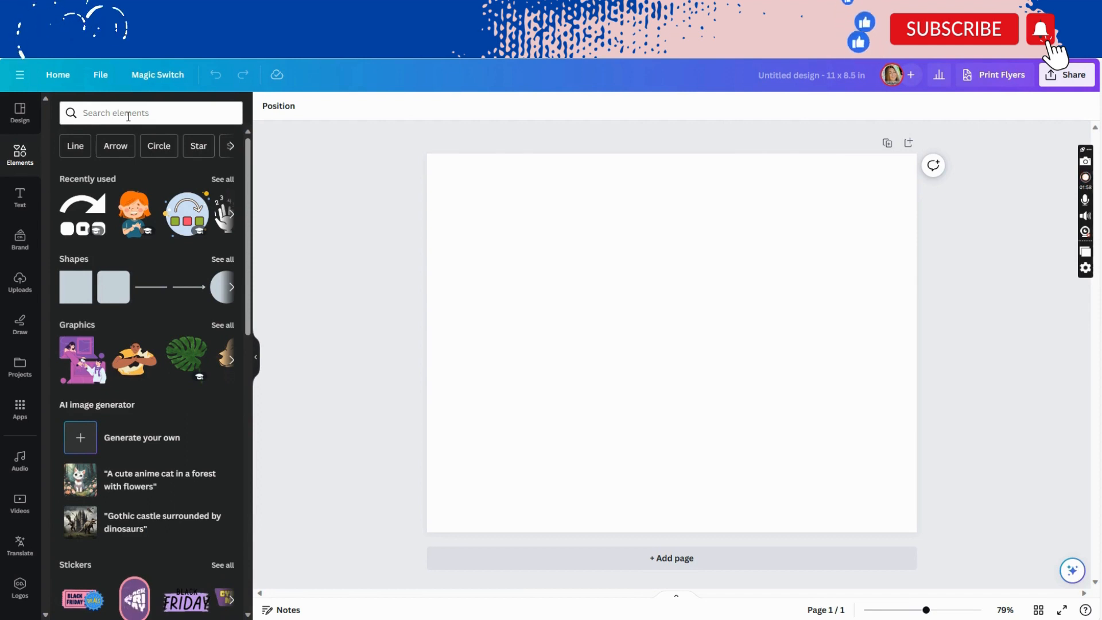
{"action": "left_click", "coordinate": [128, 120]}
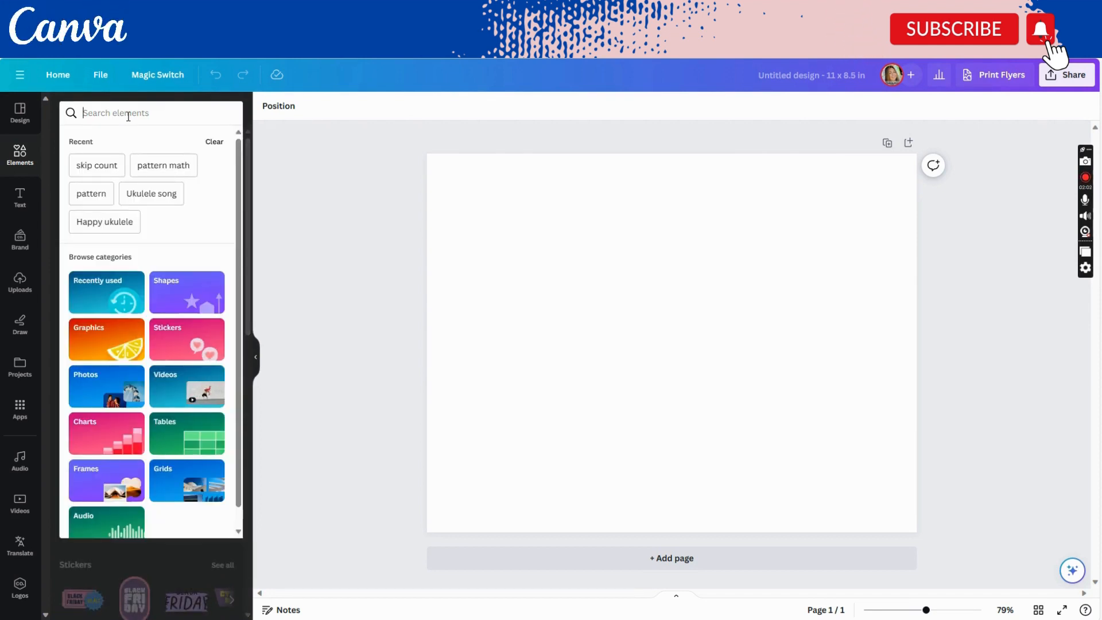
{"action": "type", "text": "water cycle"}
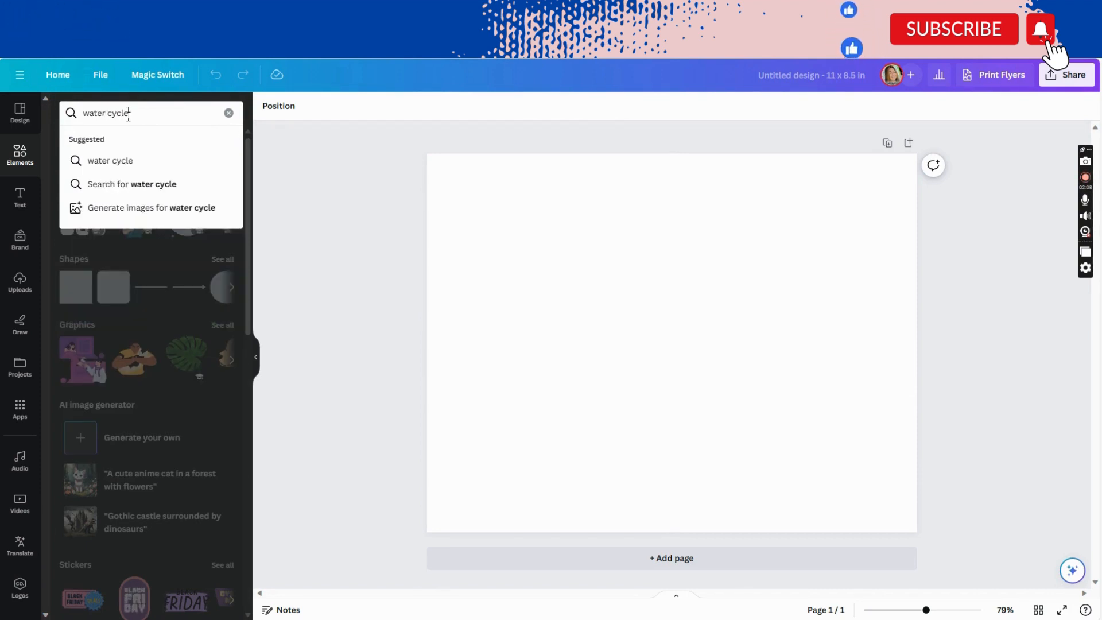
{"action": "key", "text": "Return"}
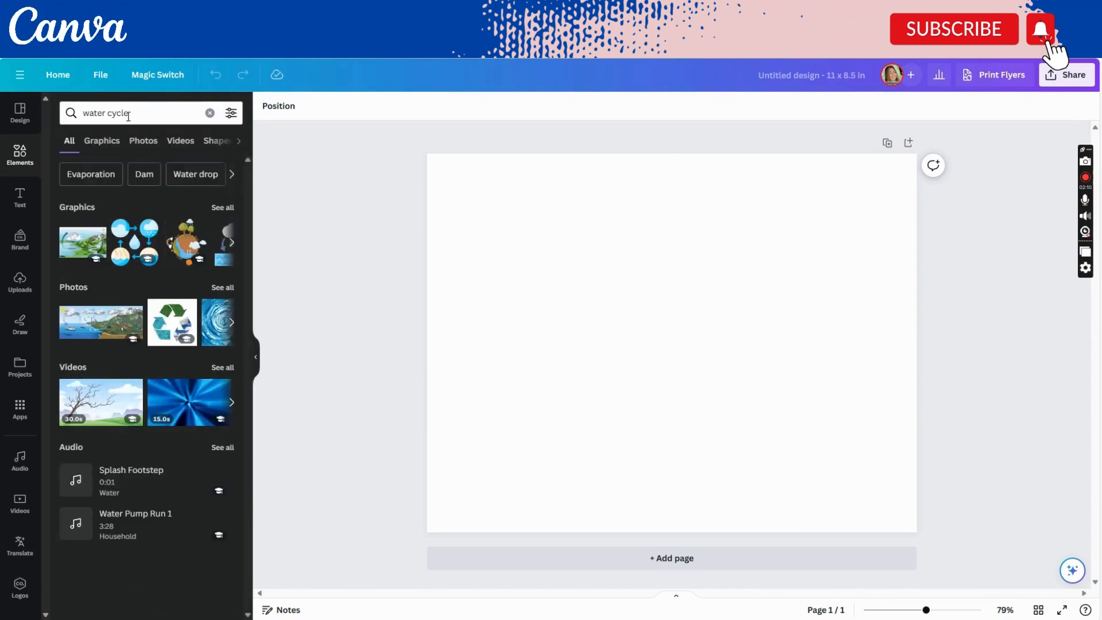
{"action": "left_click", "coordinate": [101, 142]}
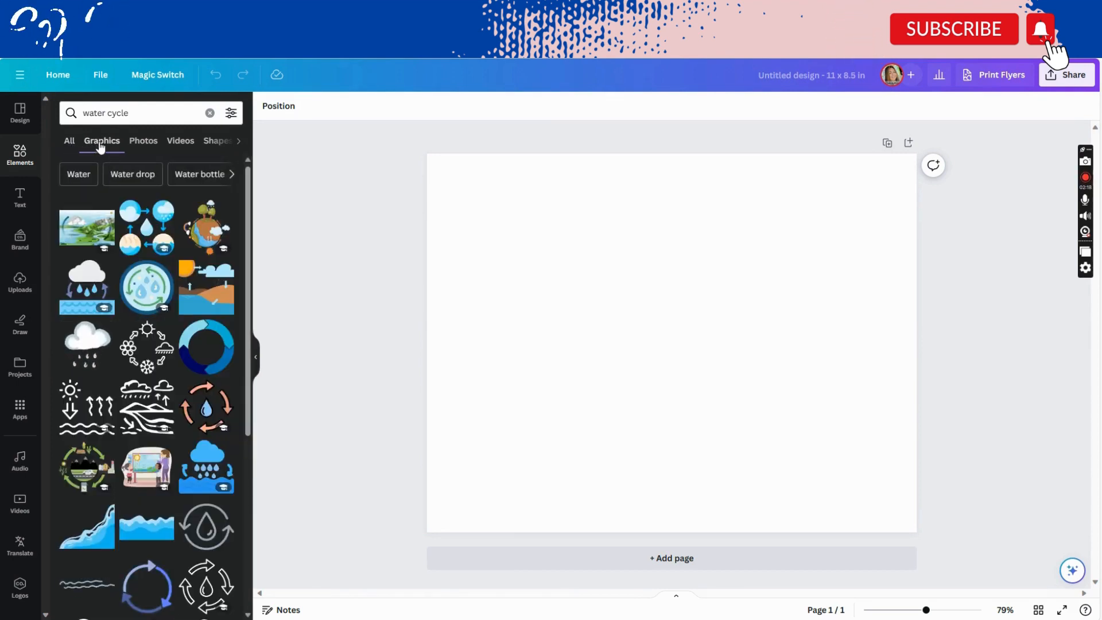
Look through the photo and video results for "water cycle" and return to the graphics results.
{"action": "left_click", "coordinate": [141, 143]}
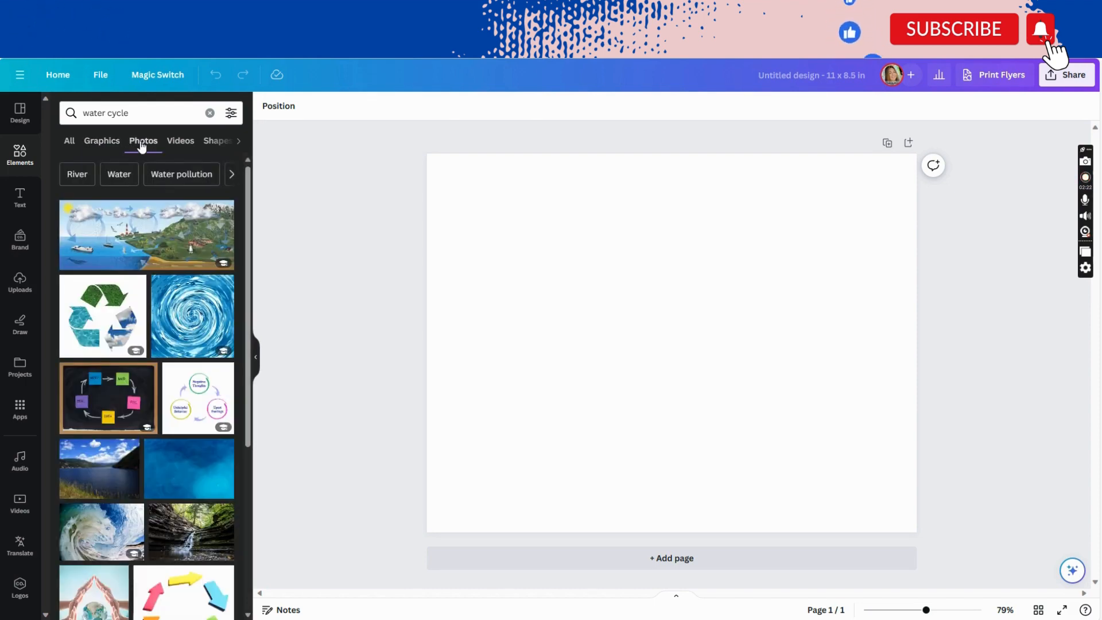
{"action": "left_click", "coordinate": [179, 142]}
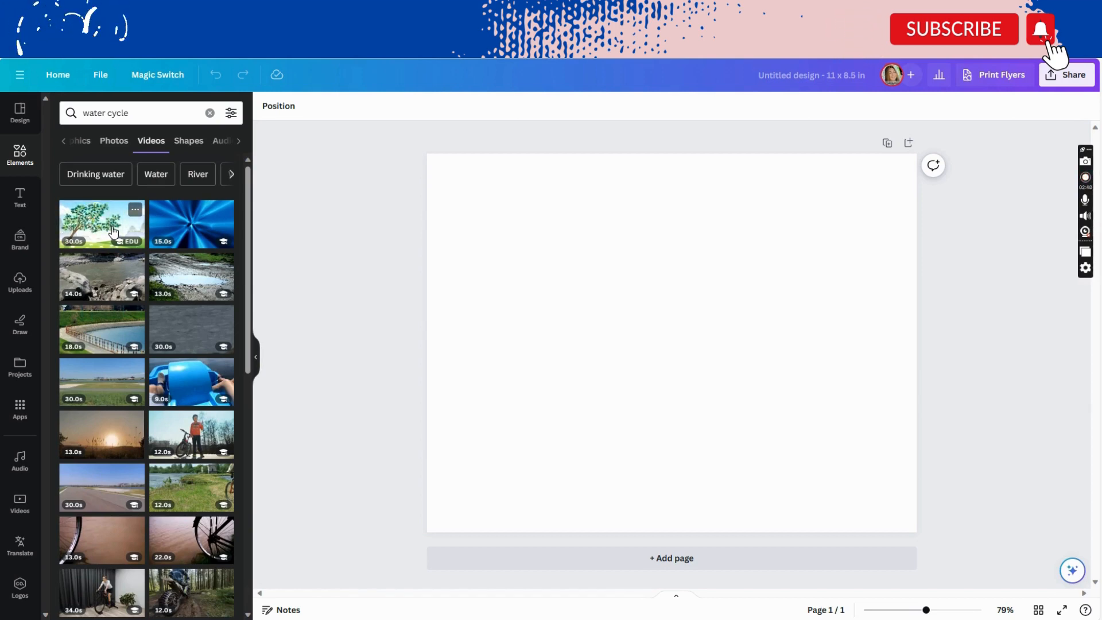
{"action": "left_click", "coordinate": [82, 144]}
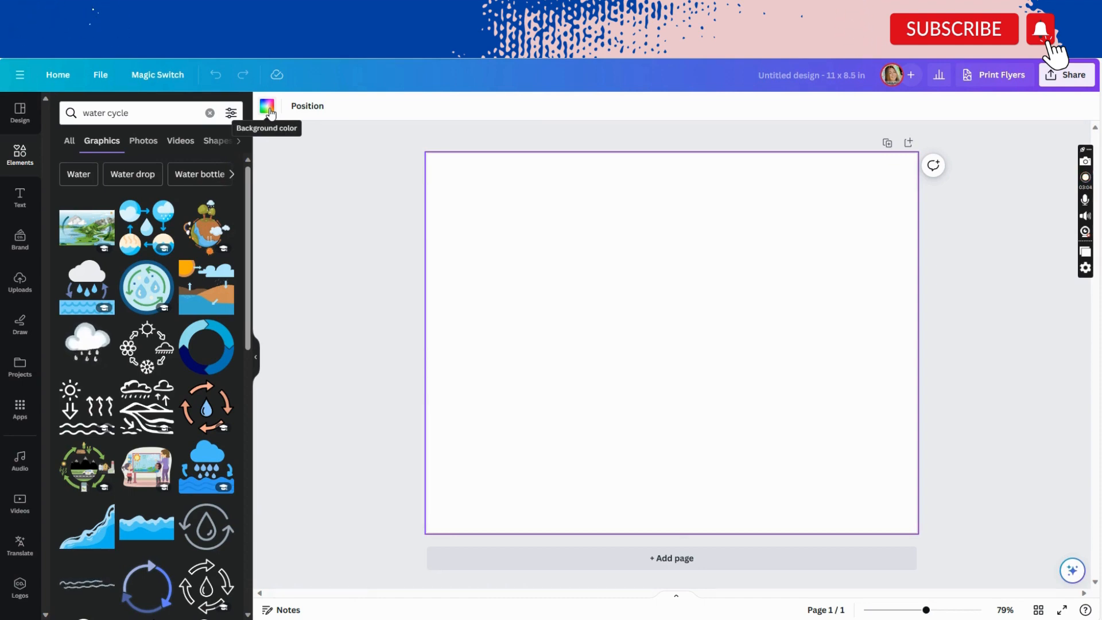
Try a blue-green gradient and several solid blues, settling on solid turquoise (#5ce1e6) for the page background.
{"action": "left_click", "coordinate": [269, 109]}
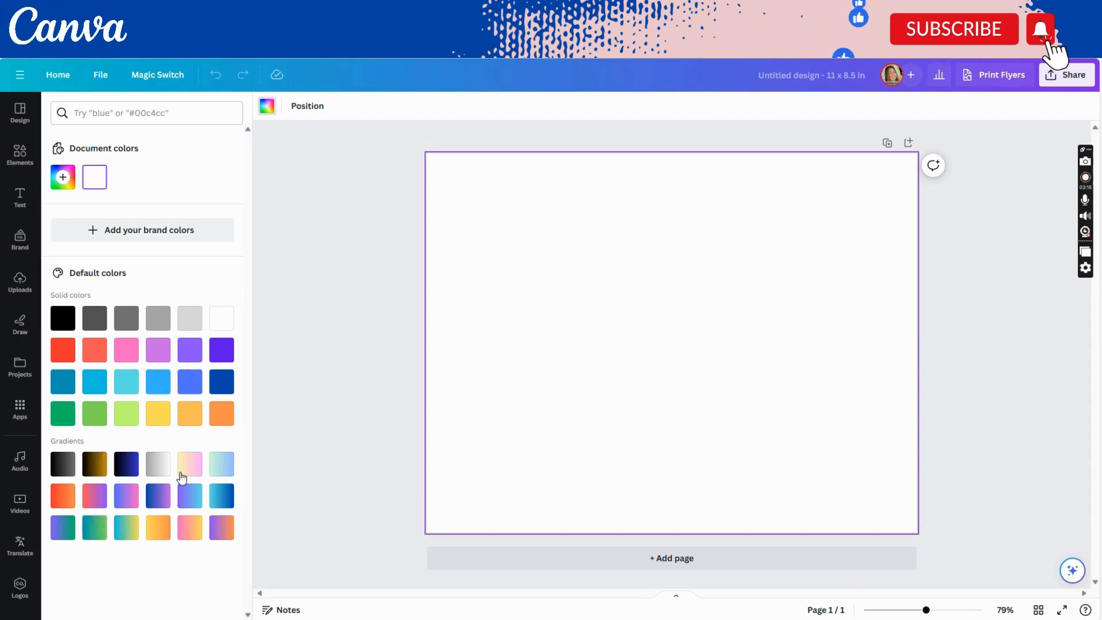
{"action": "left_click", "coordinate": [93, 531]}
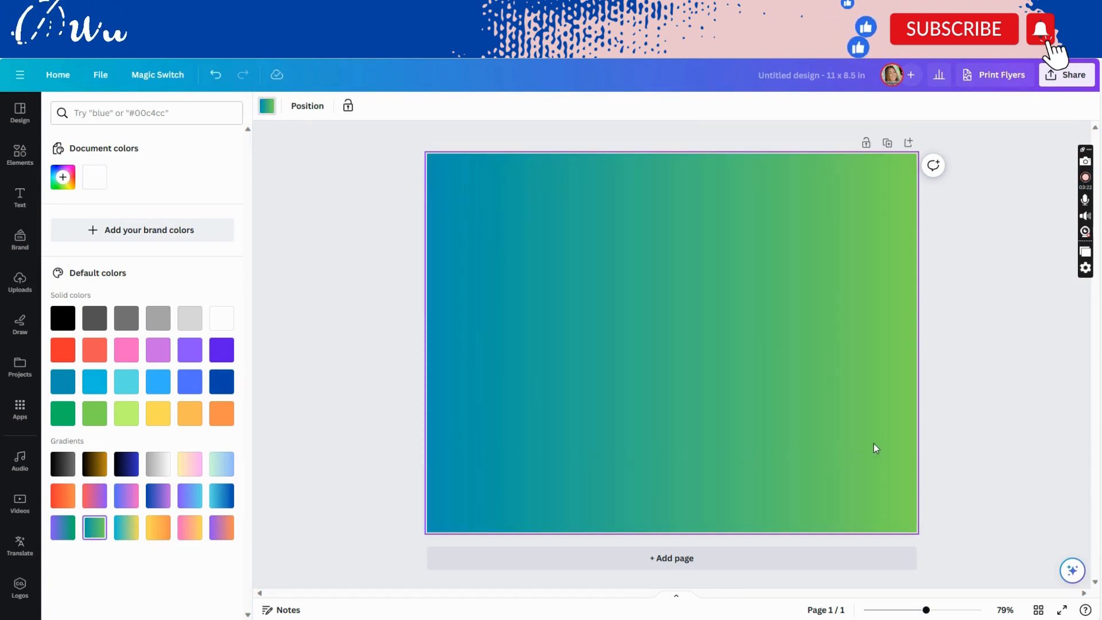
{"action": "left_click", "coordinate": [129, 384]}
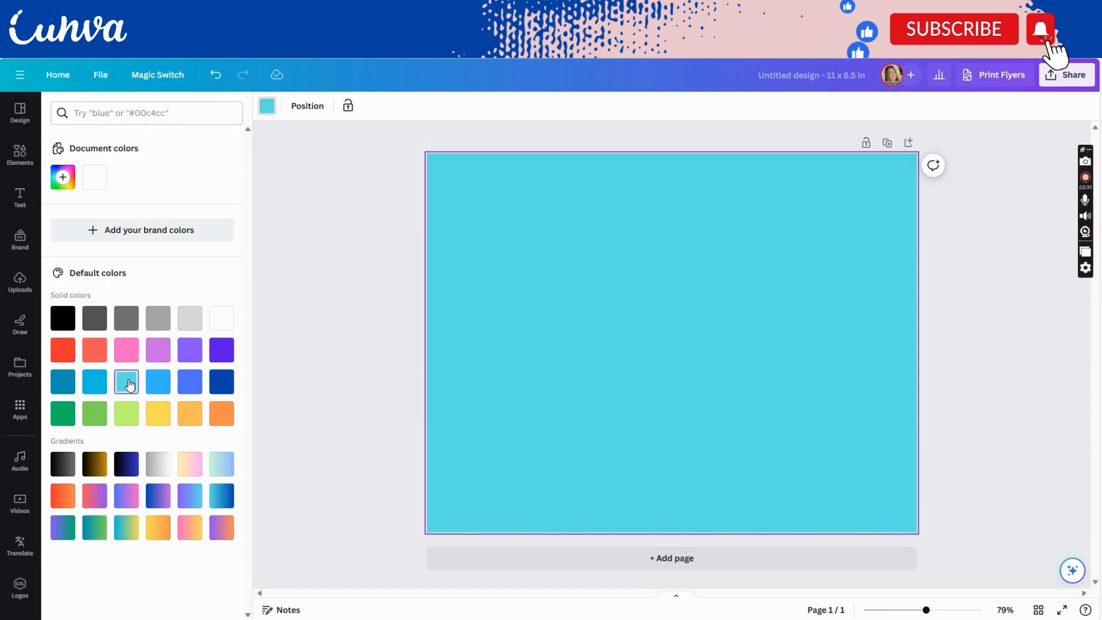
{"action": "left_click", "coordinate": [94, 383]}
{"action": "left_click", "coordinate": [159, 385]}
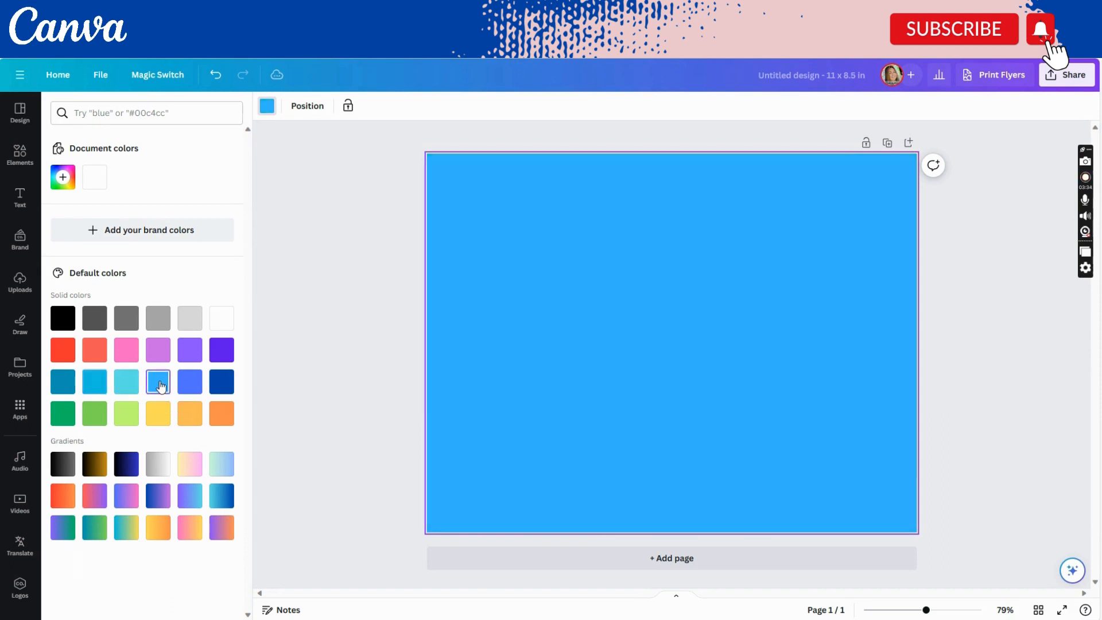
{"action": "left_click", "coordinate": [124, 384]}
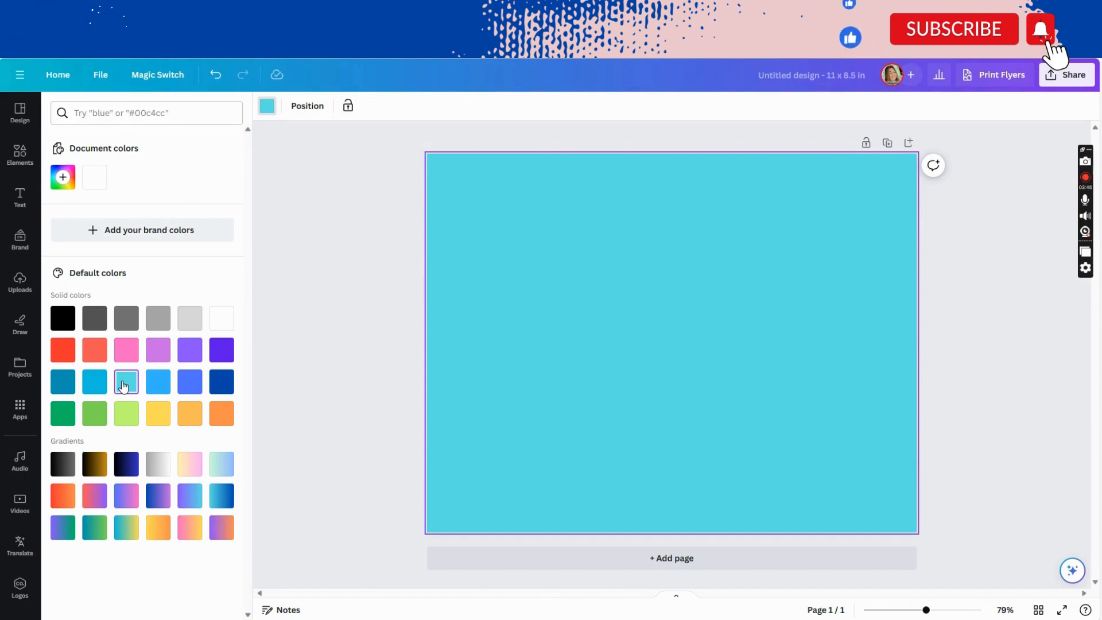
{"action": "left_click", "coordinate": [343, 351]}
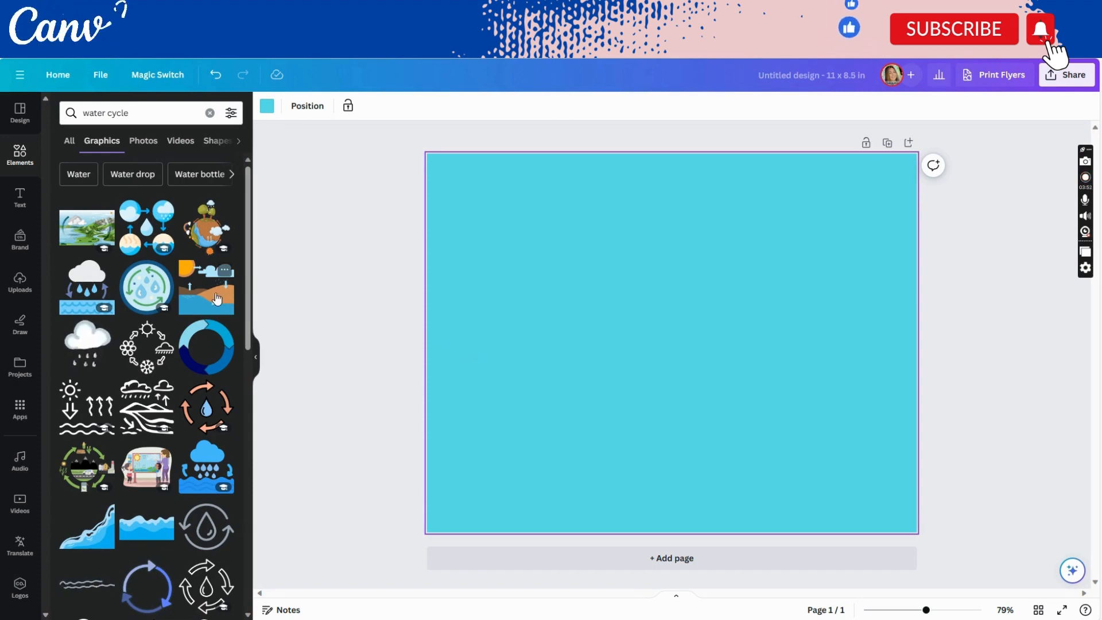
{"action": "left_click", "coordinate": [130, 536]}
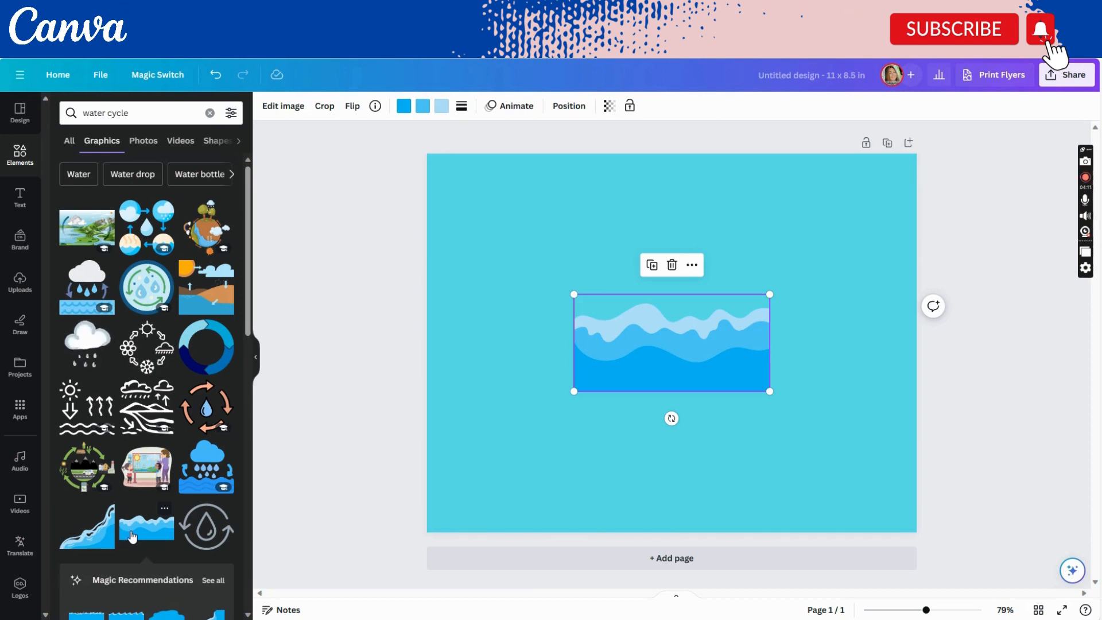
{"action": "scroll", "coordinate": [132, 536], "scroll_direction": "down", "scroll_amount": 4}
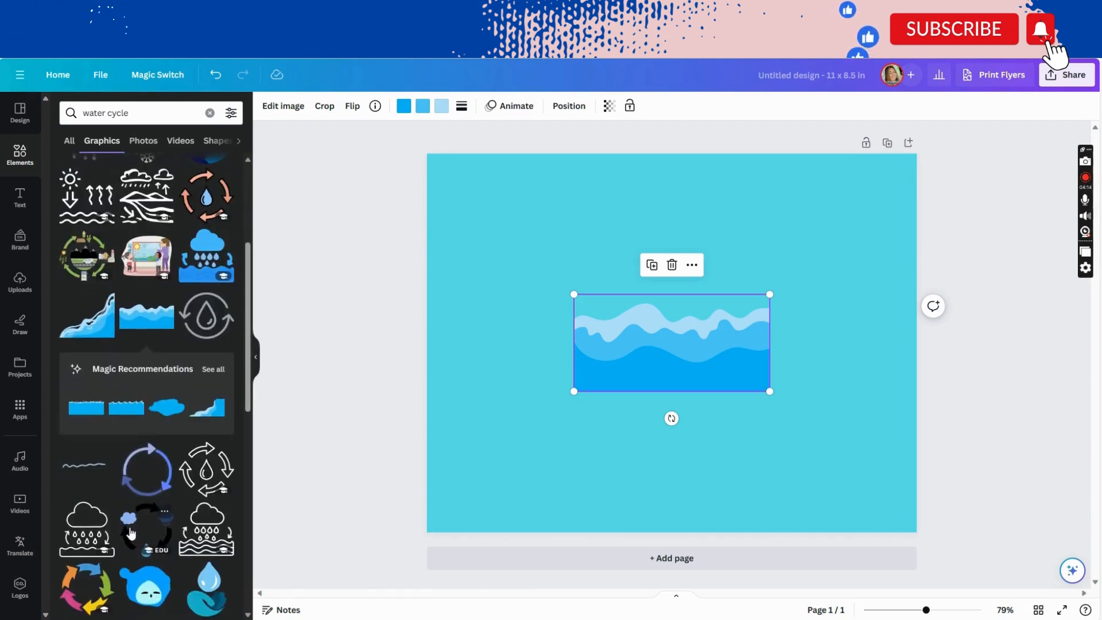
{"action": "scroll", "coordinate": [148, 194], "scroll_direction": "up", "scroll_amount": 5}
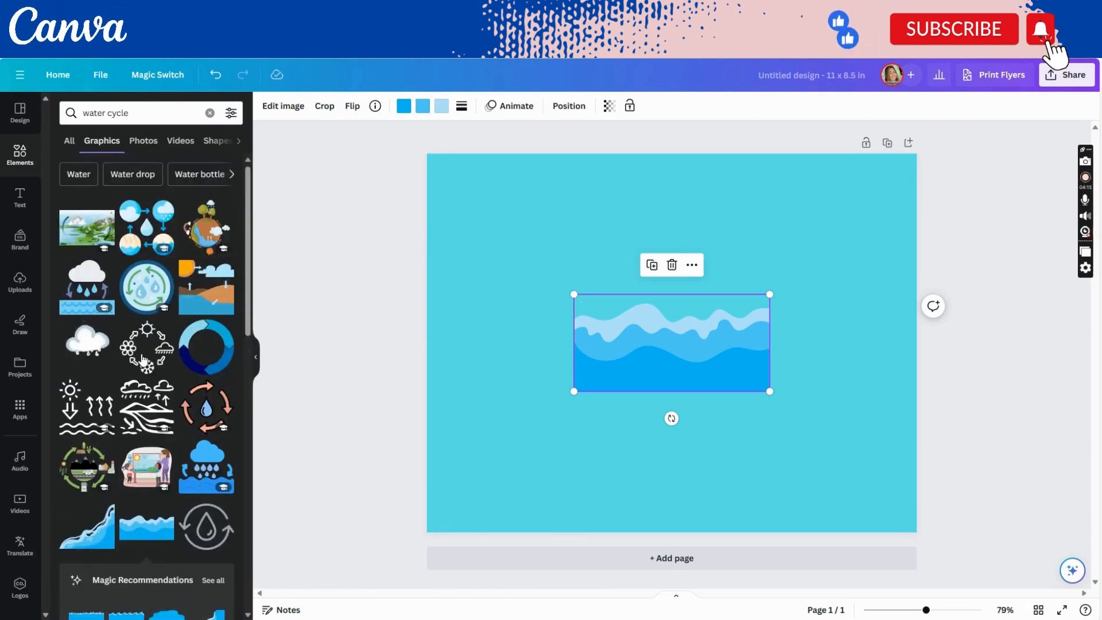
{"action": "scroll", "coordinate": [143, 379], "scroll_direction": "down", "scroll_amount": 6}
{"action": "scroll", "coordinate": [143, 379], "scroll_direction": "down", "scroll_amount": 5}
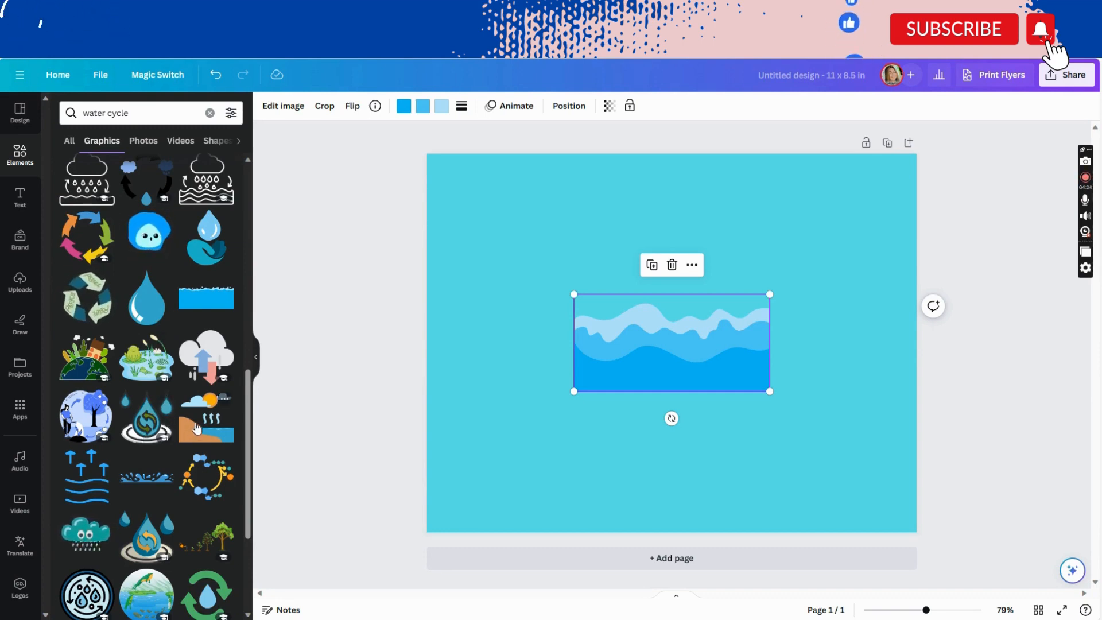
{"action": "left_click", "coordinate": [672, 265]}
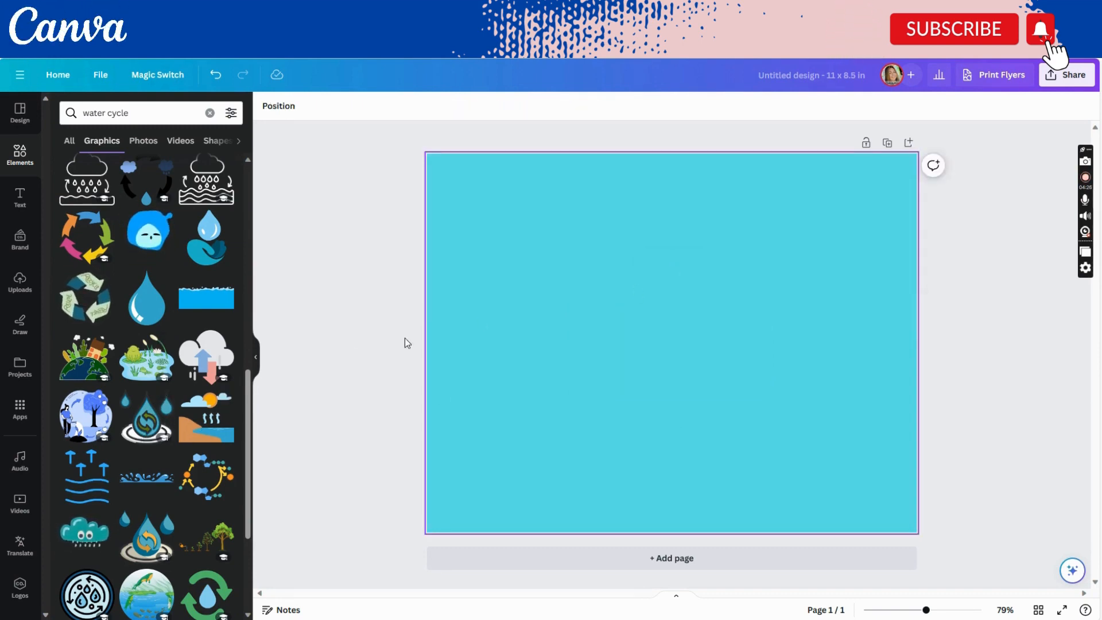
Add the evaporation graphic with sun, clouds, rising arrows, brown shore and water to the page.
{"action": "left_click", "coordinate": [198, 432]}
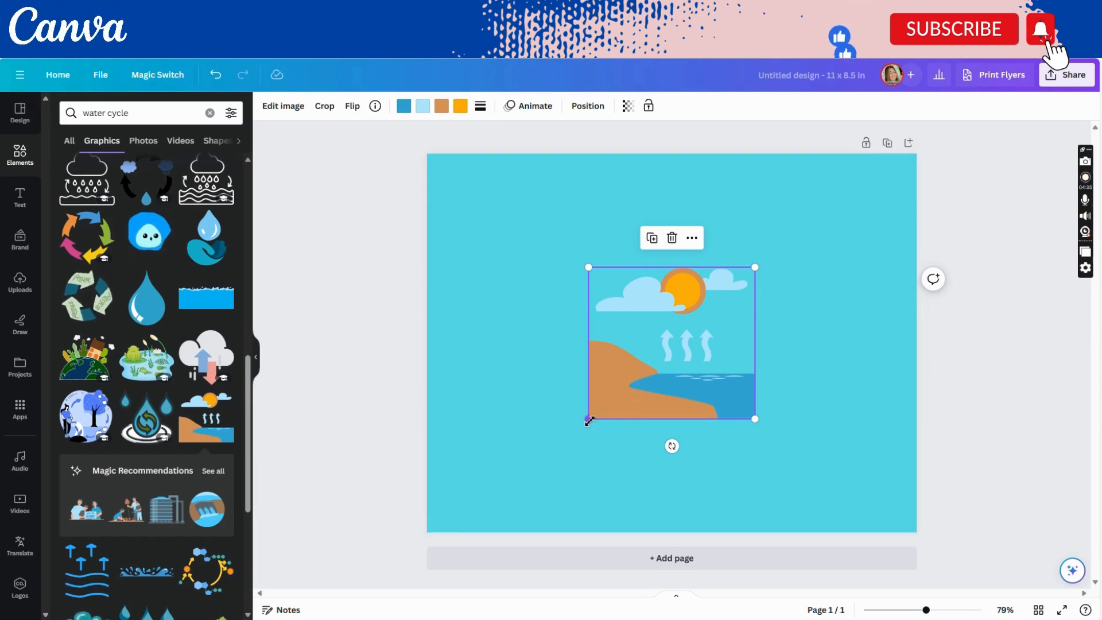
{"action": "scroll", "coordinate": [169, 414], "scroll_direction": "down", "scroll_amount": 3}
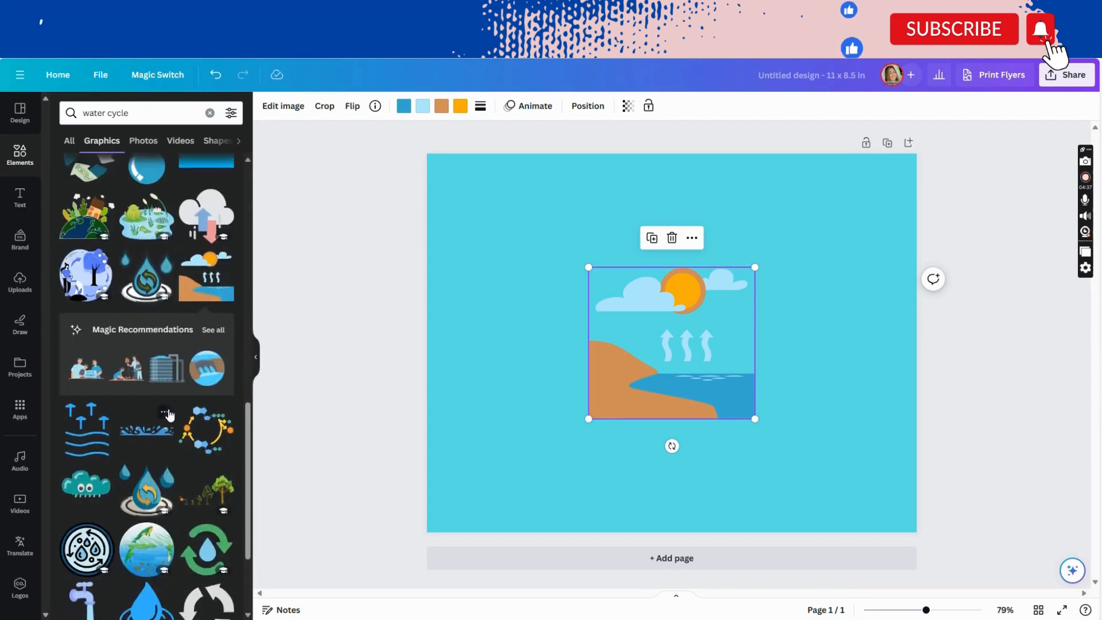
{"action": "scroll", "coordinate": [170, 414], "scroll_direction": "down", "scroll_amount": 5}
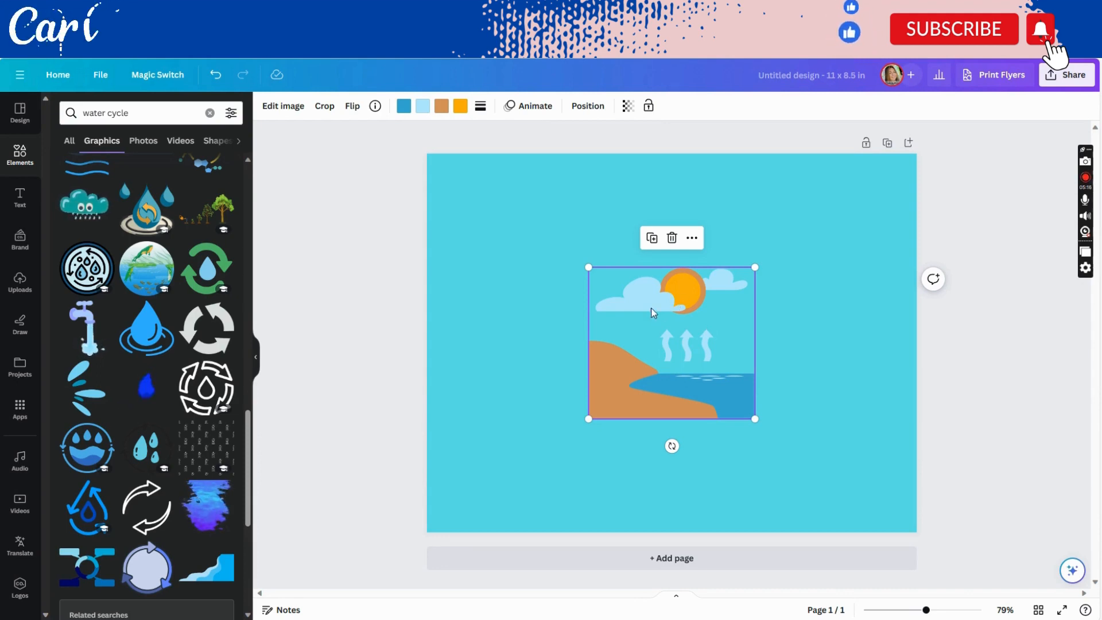
Recolor the evaporation graphic's light blue clouds and arrows white and its water dark blue, comparing several blues.
{"action": "left_click", "coordinate": [422, 107]}
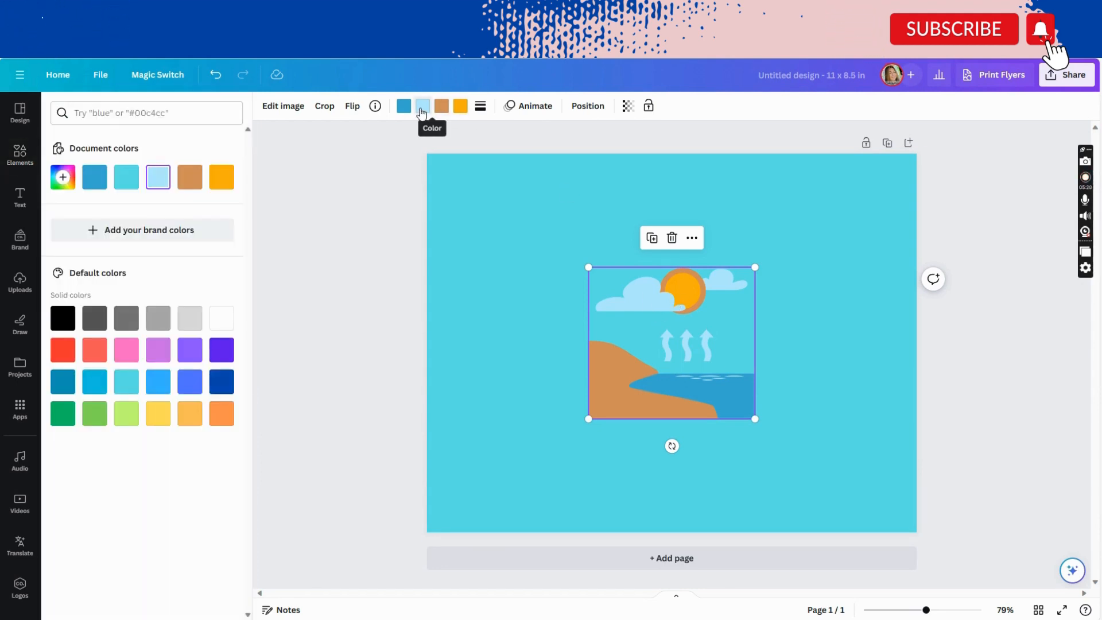
{"action": "left_click", "coordinate": [217, 330]}
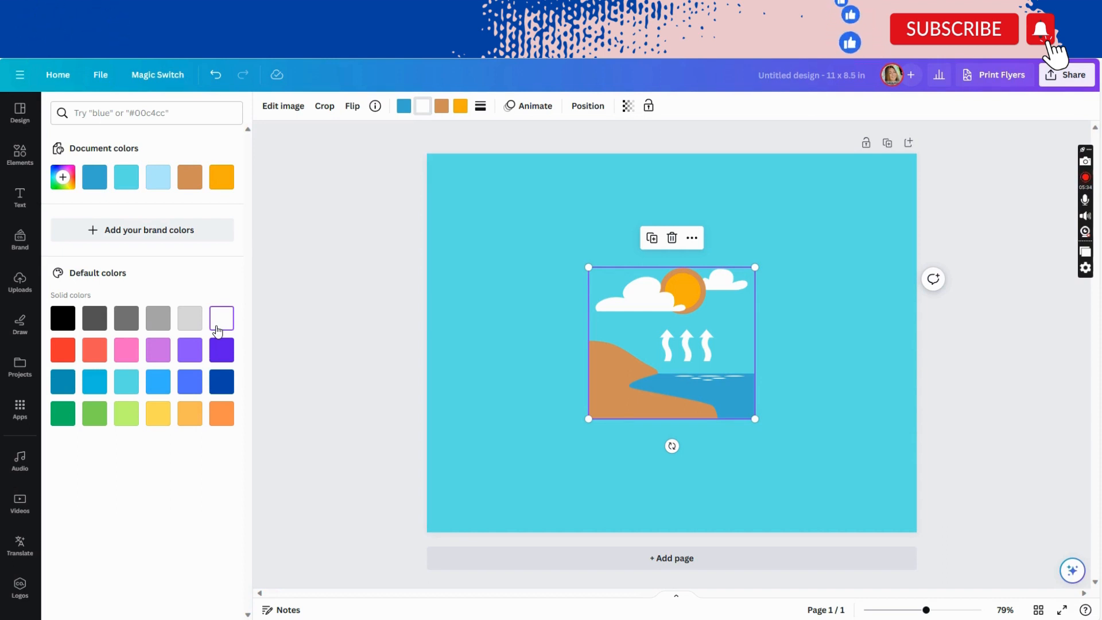
{"action": "left_click", "coordinate": [400, 113]}
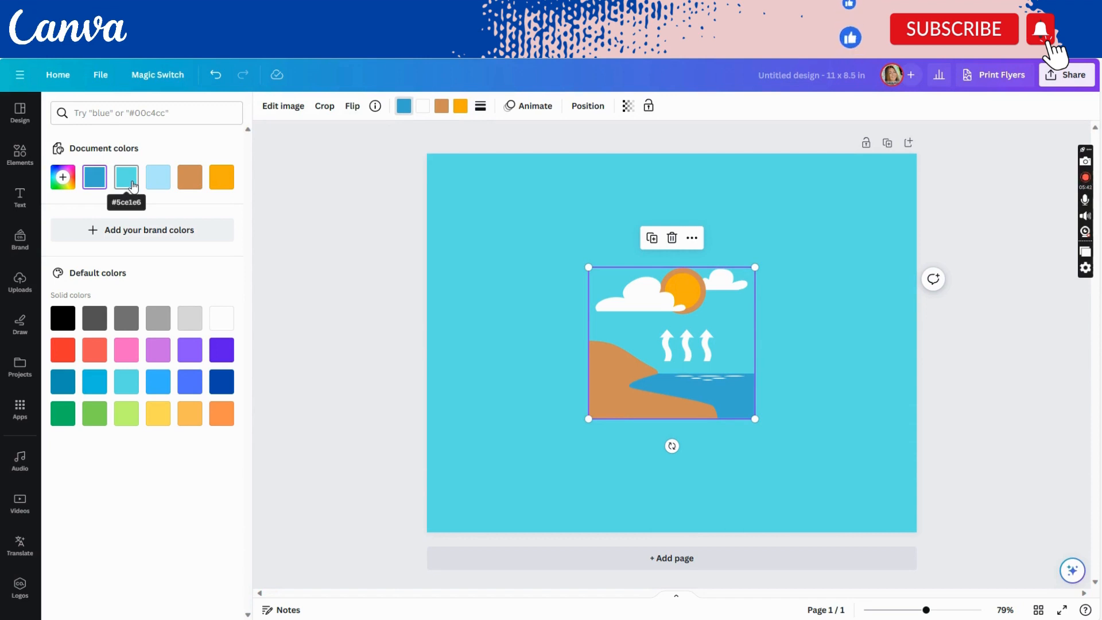
{"action": "left_click", "coordinate": [217, 388]}
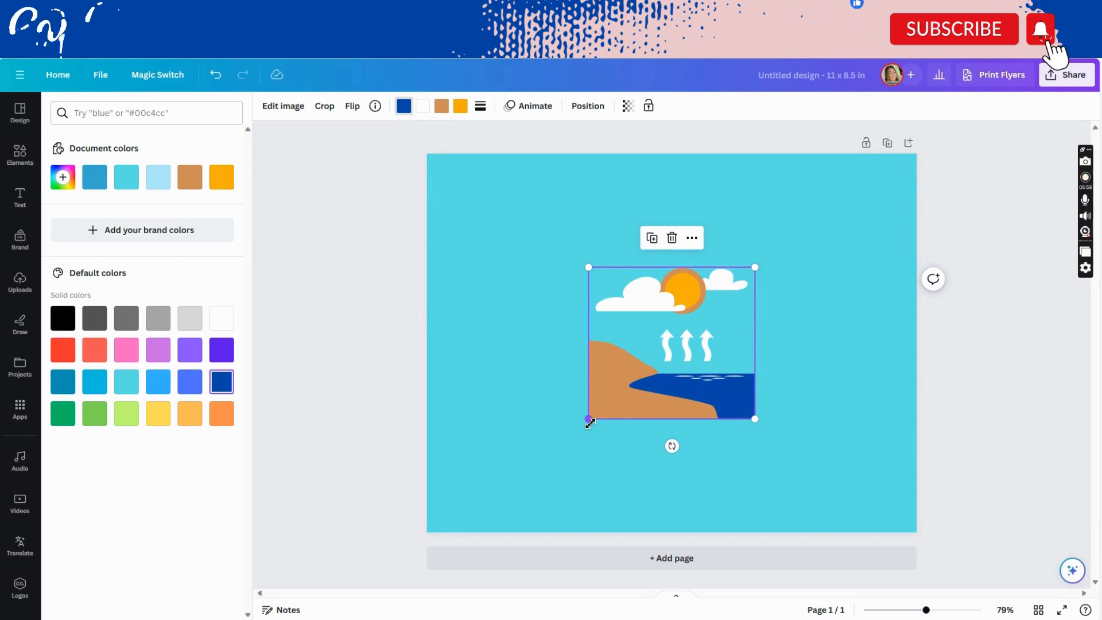
{"action": "left_click", "coordinate": [126, 382]}
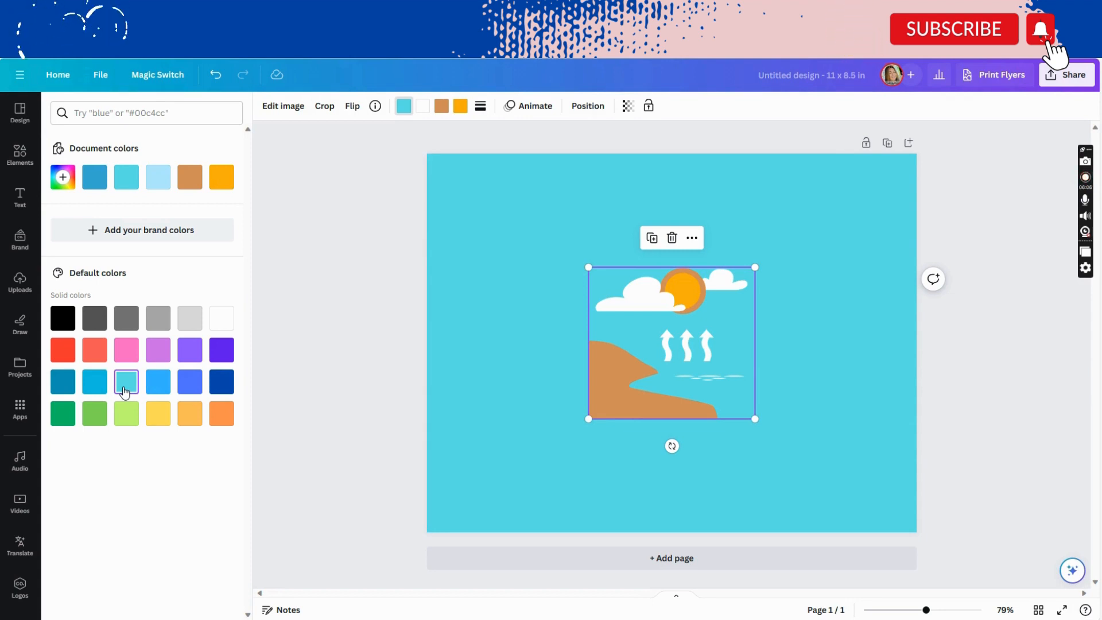
{"action": "left_click", "coordinate": [152, 389]}
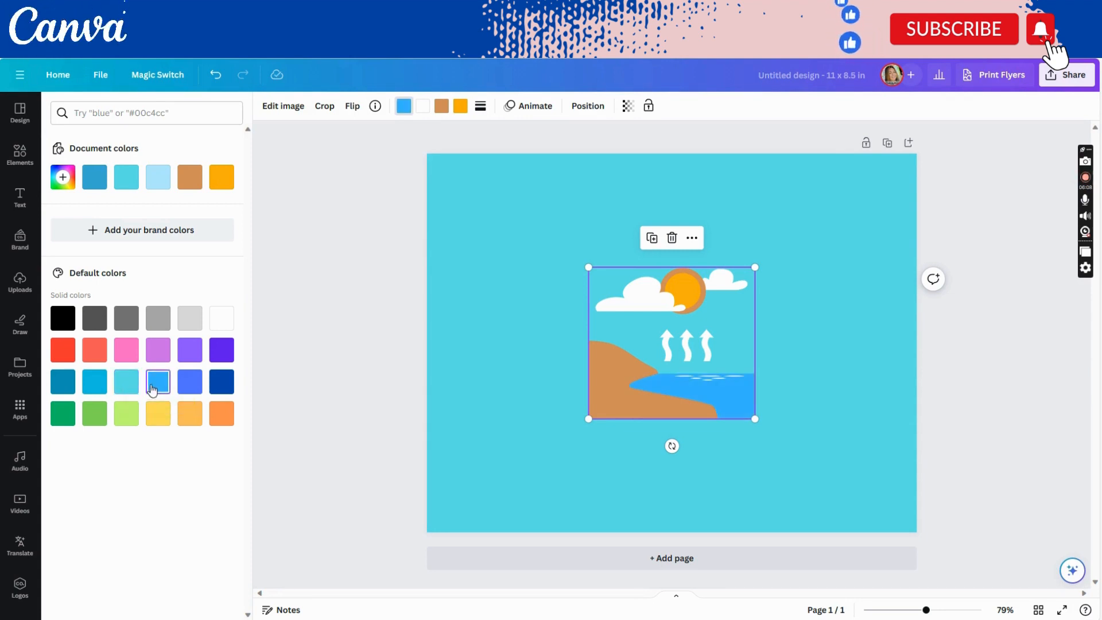
{"action": "left_click", "coordinate": [98, 388]}
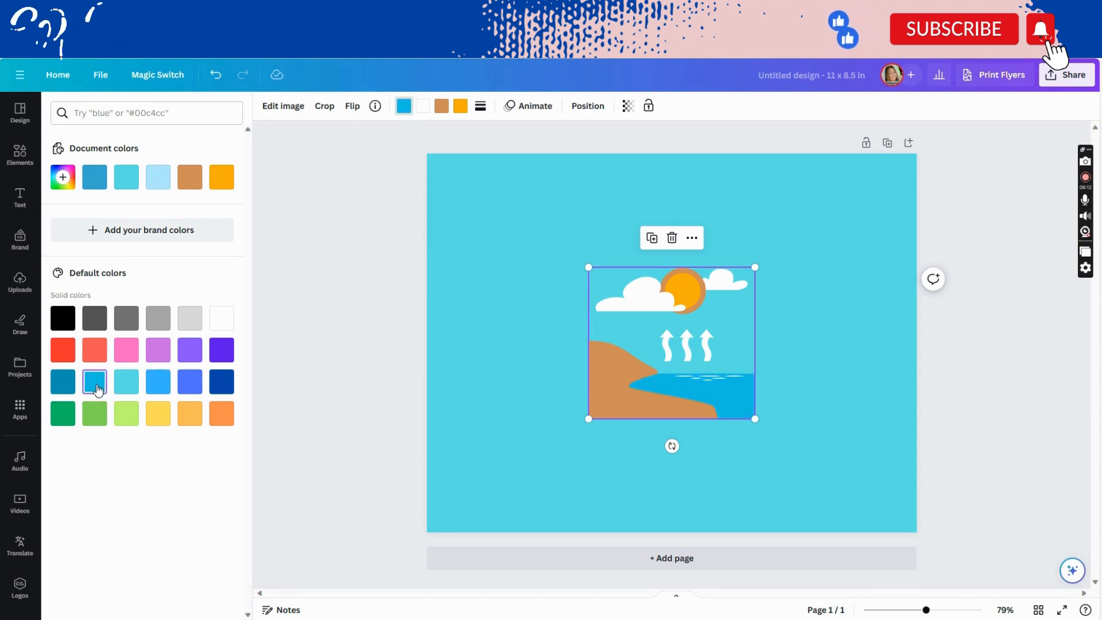
{"action": "left_click", "coordinate": [213, 392]}
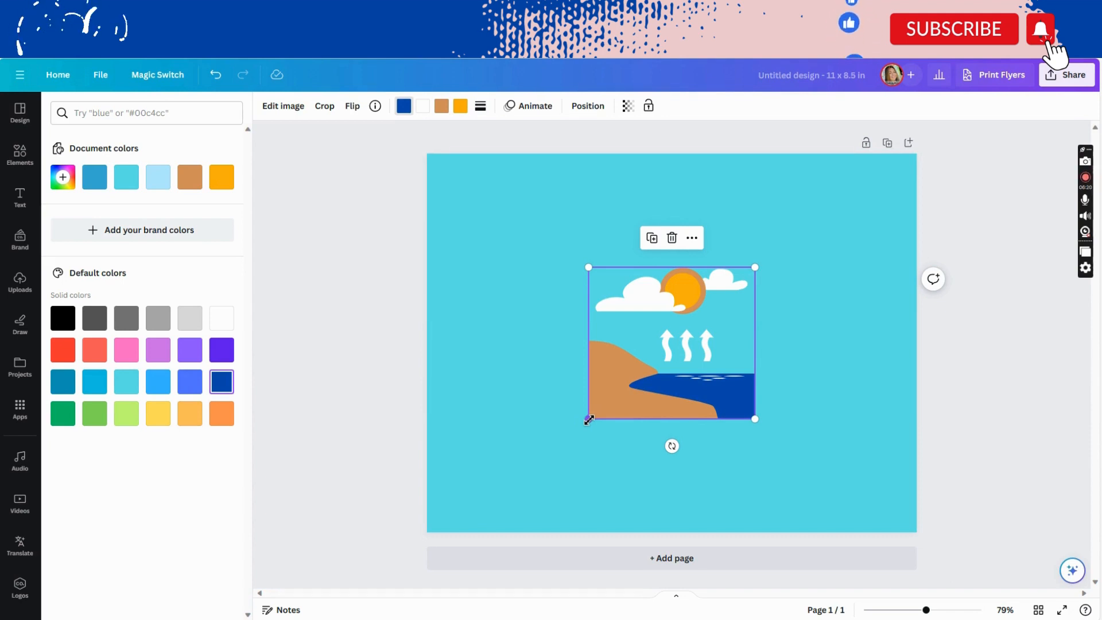
Enlarge and reposition the evaporation graphic until it fills the page's full 11 in width, letting it run past the lower edge.
{"action": "left_click_drag", "start_coordinate": [588, 419], "coordinate": [429, 484]}
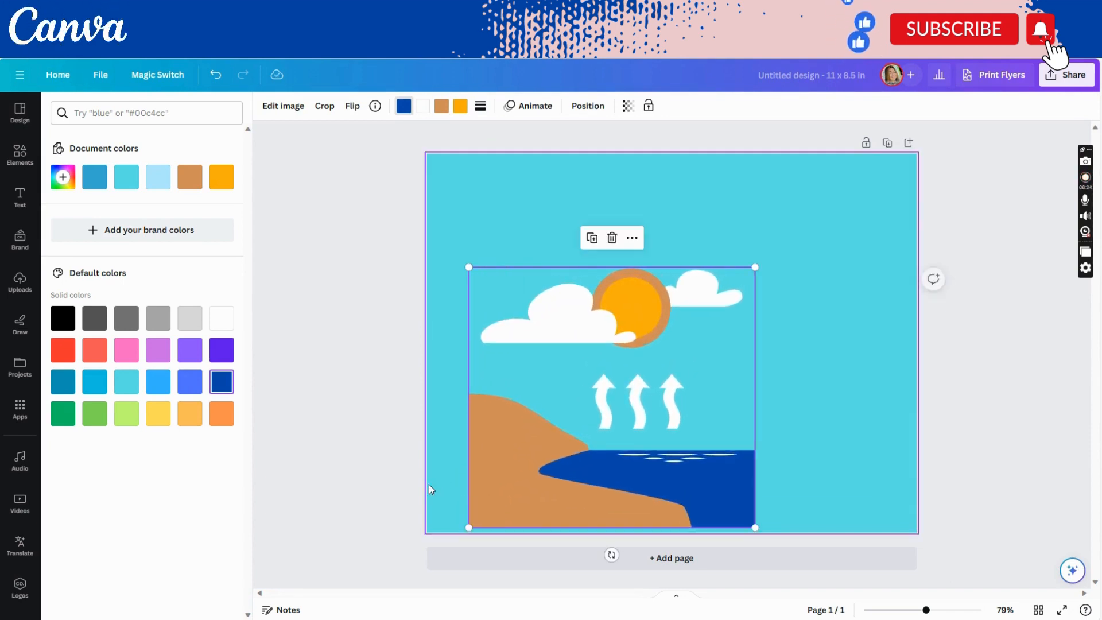
{"action": "left_click_drag", "start_coordinate": [540, 348], "coordinate": [532, 247]}
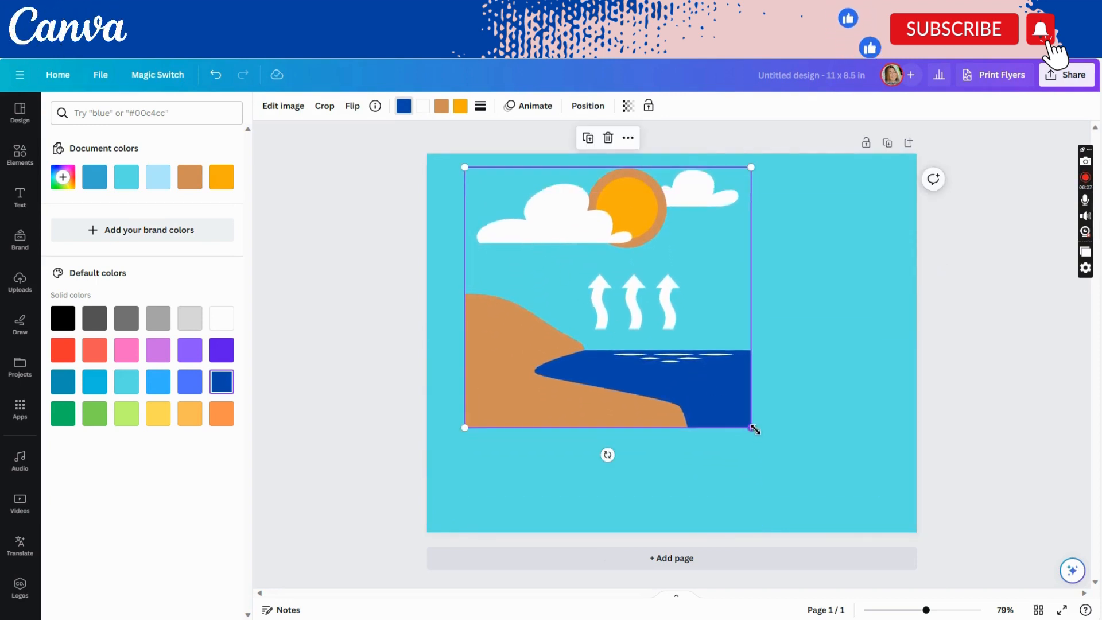
{"action": "left_click_drag", "start_coordinate": [754, 429], "coordinate": [866, 533]}
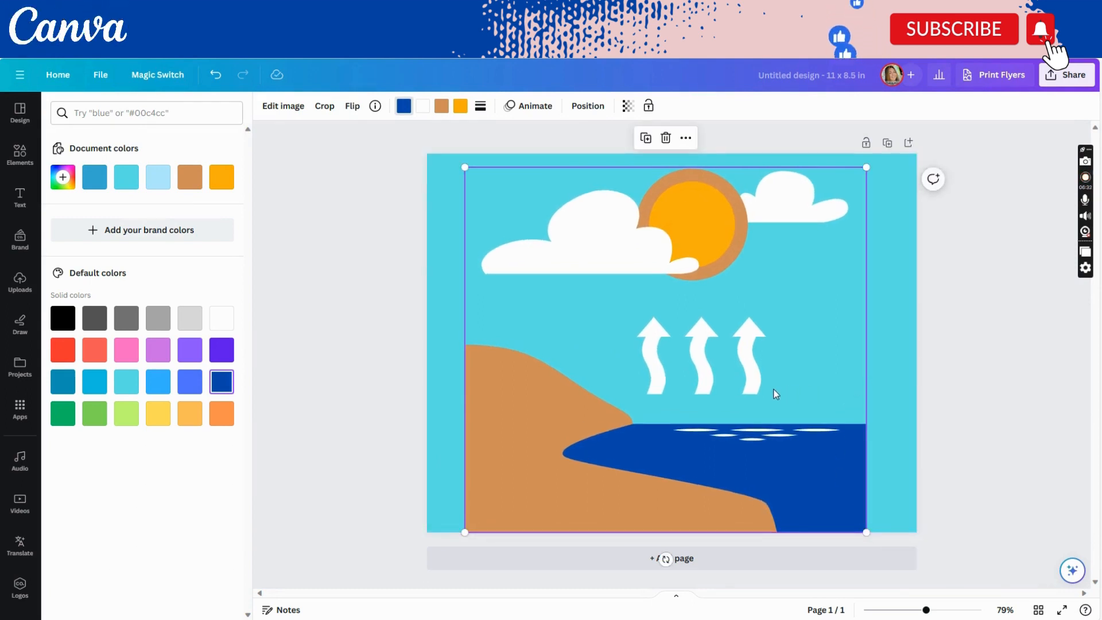
{"action": "left_click_drag", "start_coordinate": [773, 394], "coordinate": [736, 388]}
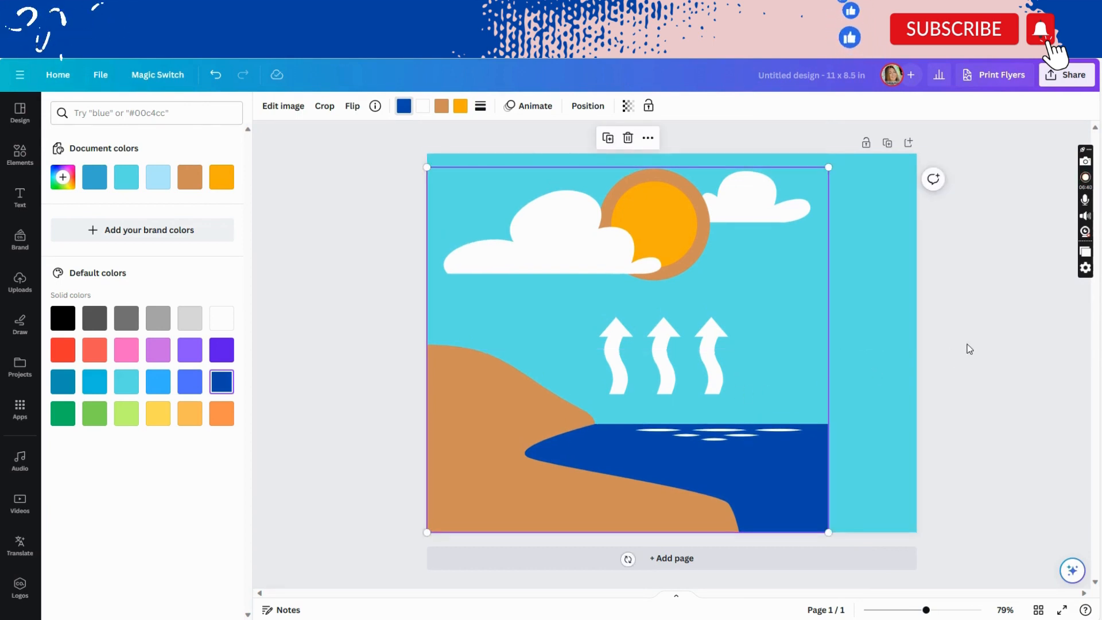
{"action": "left_click_drag", "start_coordinate": [827, 165], "coordinate": [837, 149]}
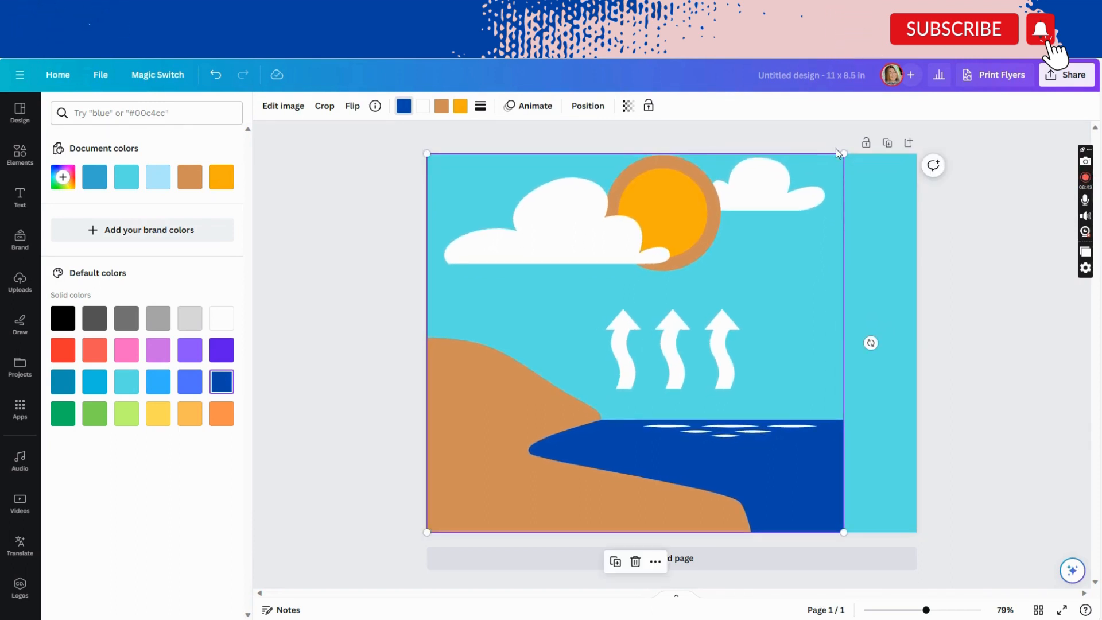
{"action": "left_click", "coordinate": [977, 310]}
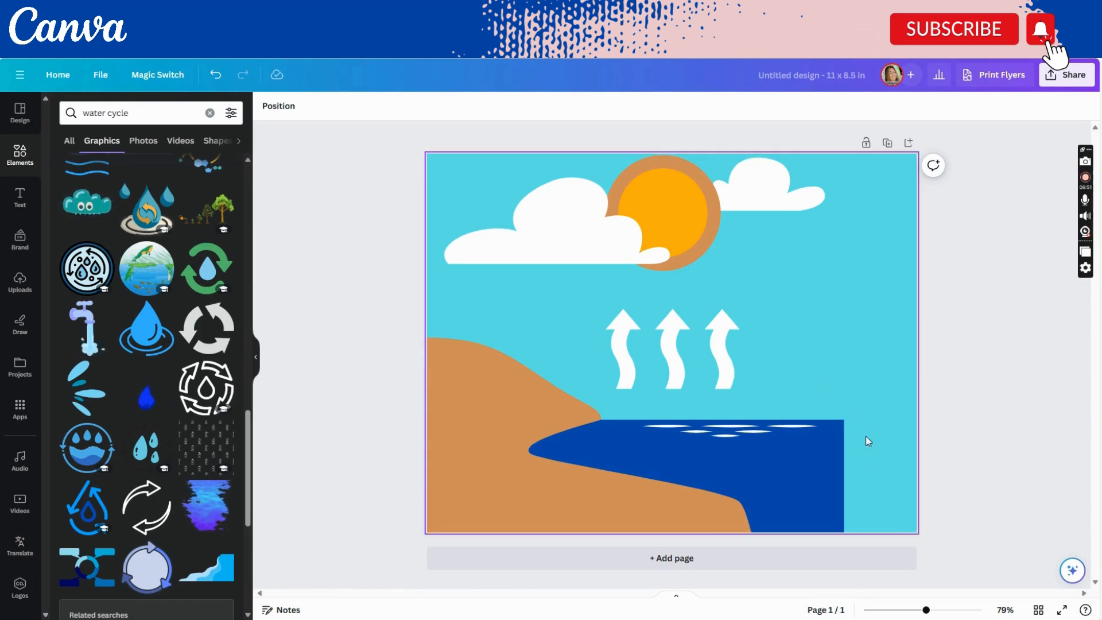
{"action": "left_click_drag", "start_coordinate": [821, 462], "coordinate": [893, 461]}
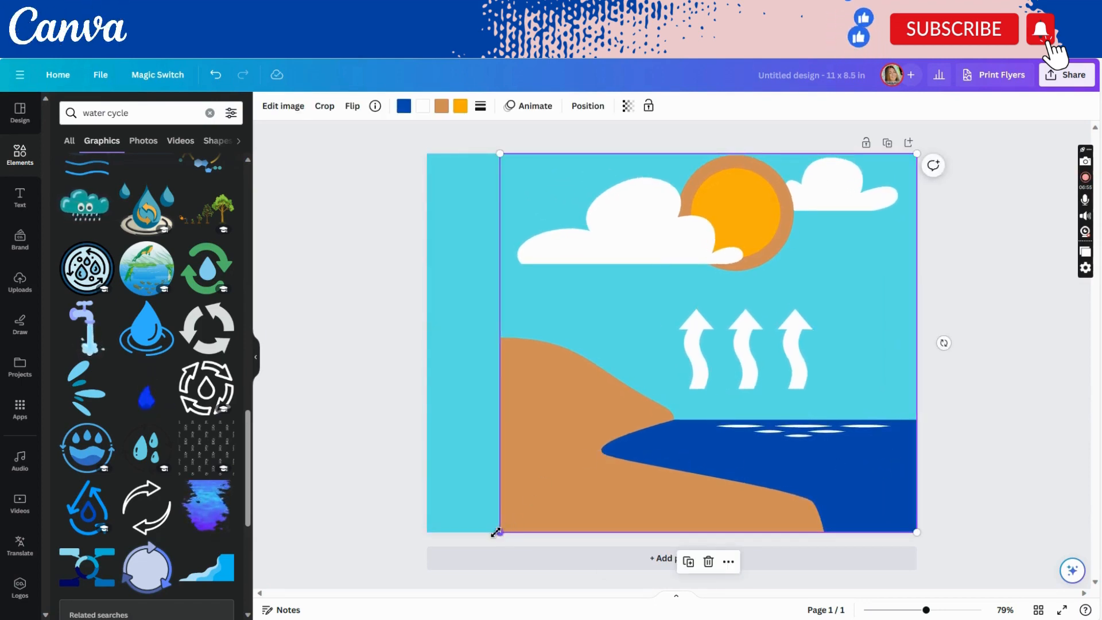
{"action": "left_click_drag", "start_coordinate": [496, 532], "coordinate": [387, 555]}
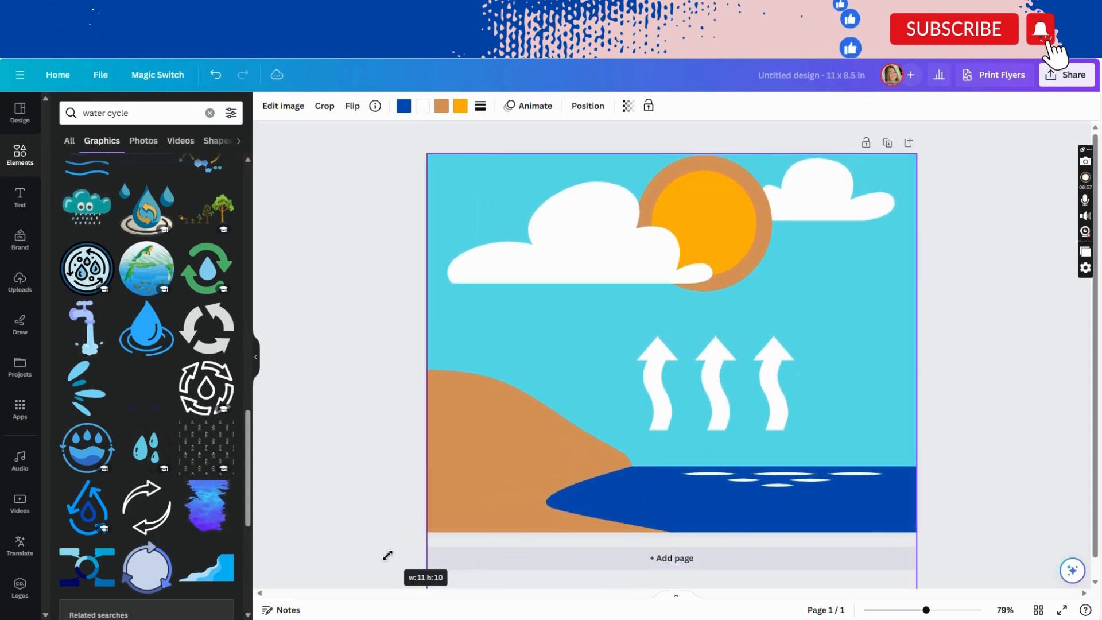
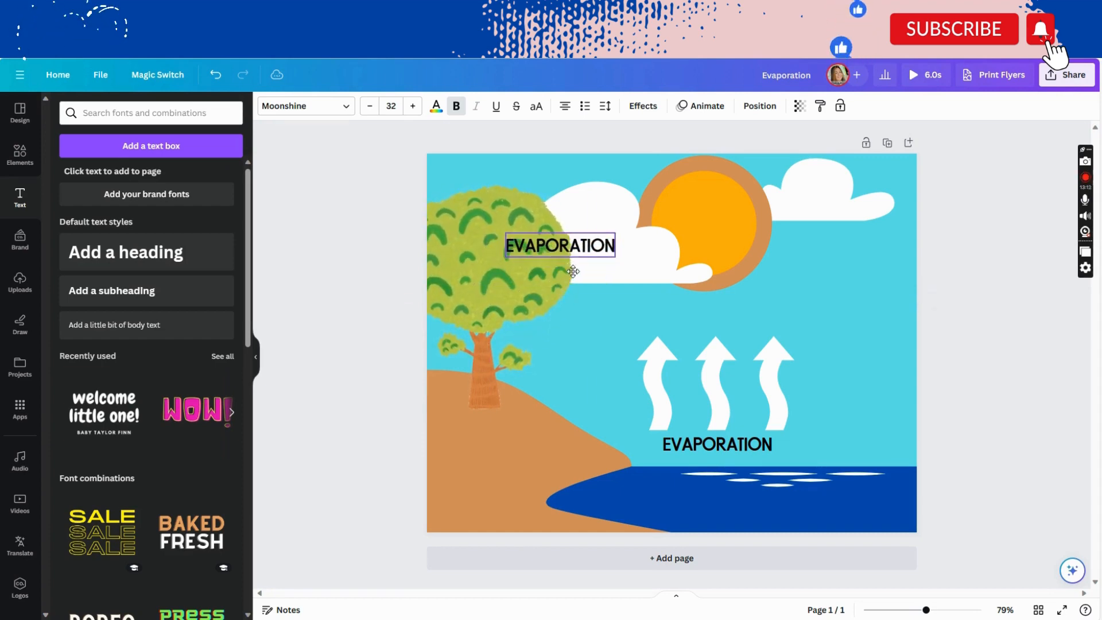
Move the upper EVAPORATION label onto the large cloud, change its text to CONDENSATION and reduce its size slightly.
{"action": "left_click_drag", "start_coordinate": [583, 248], "coordinate": [599, 243]}
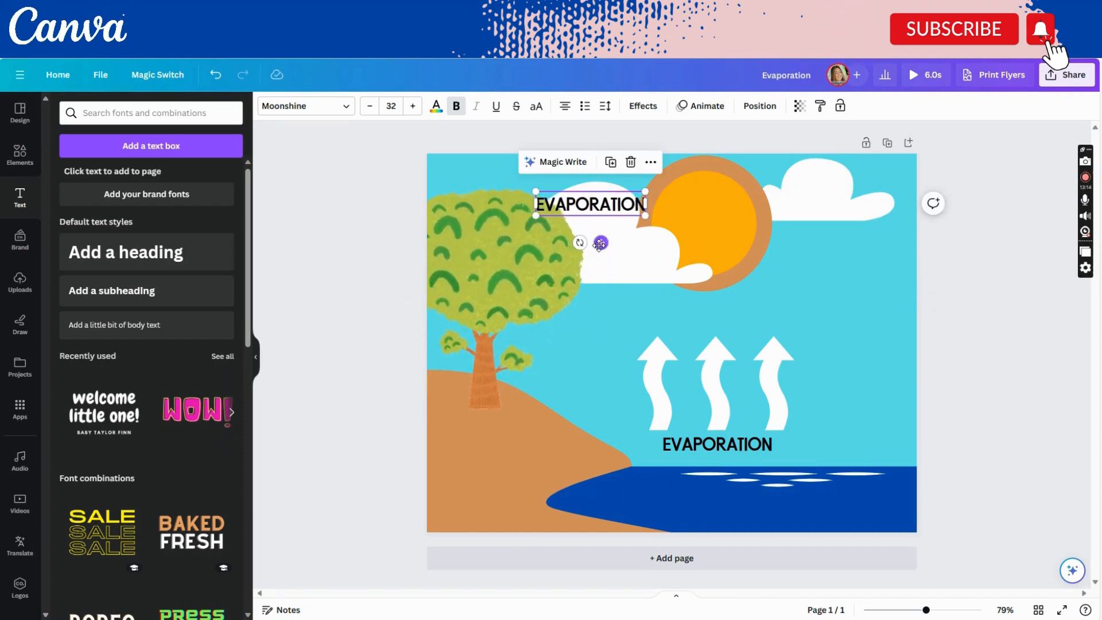
{"action": "double_click", "coordinate": [601, 209]}
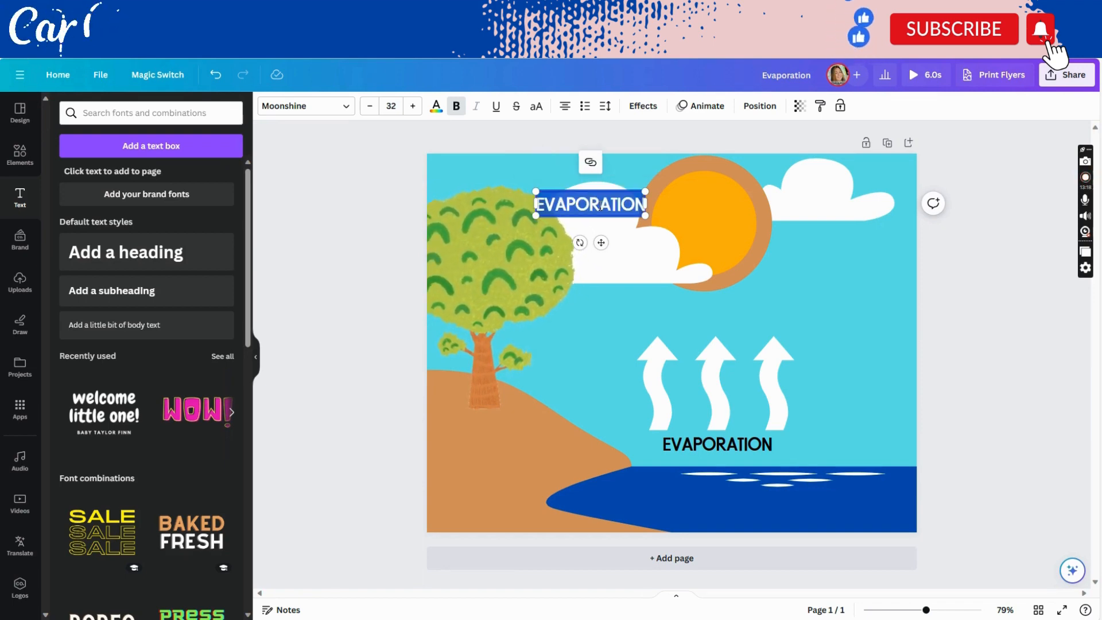
{"action": "type", "text": "C"}
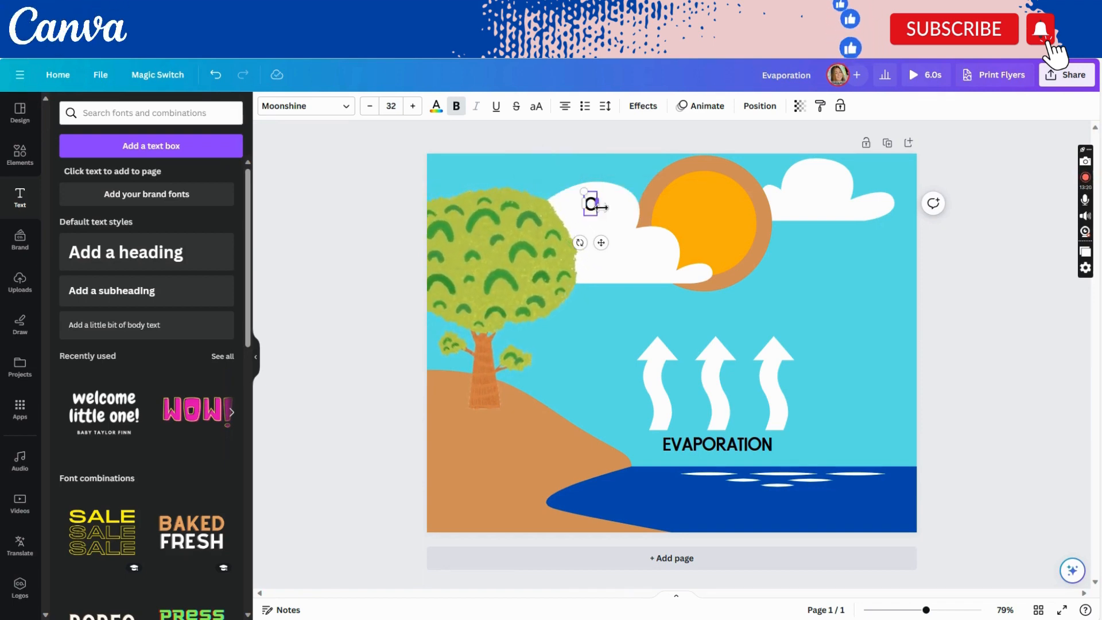
{"action": "type", "text": "ONDEN"}
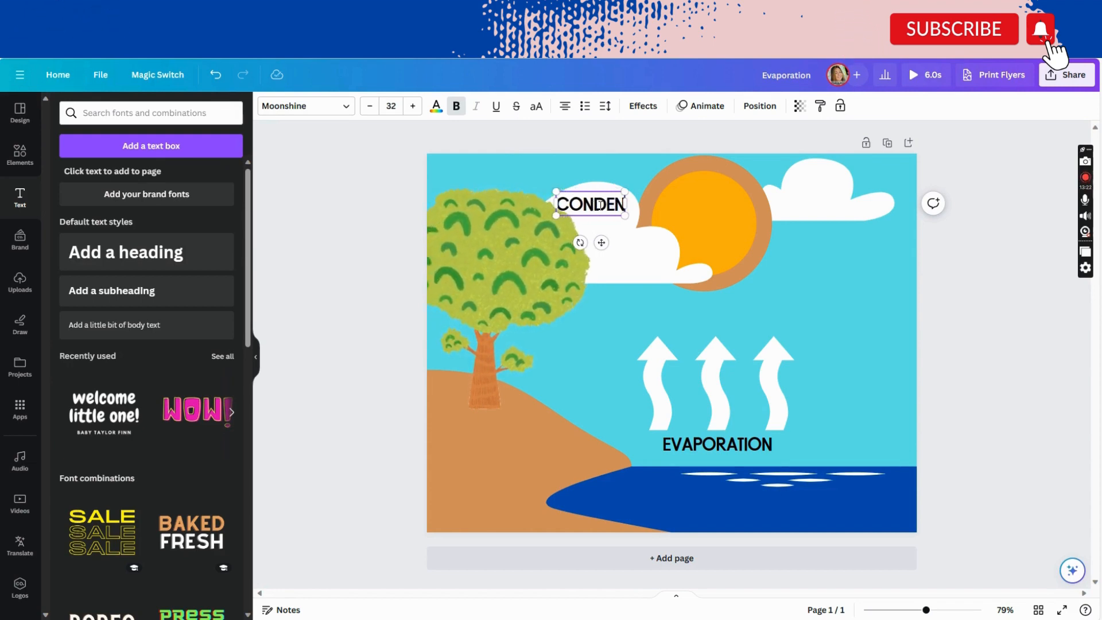
{"action": "type", "text": "SATION"}
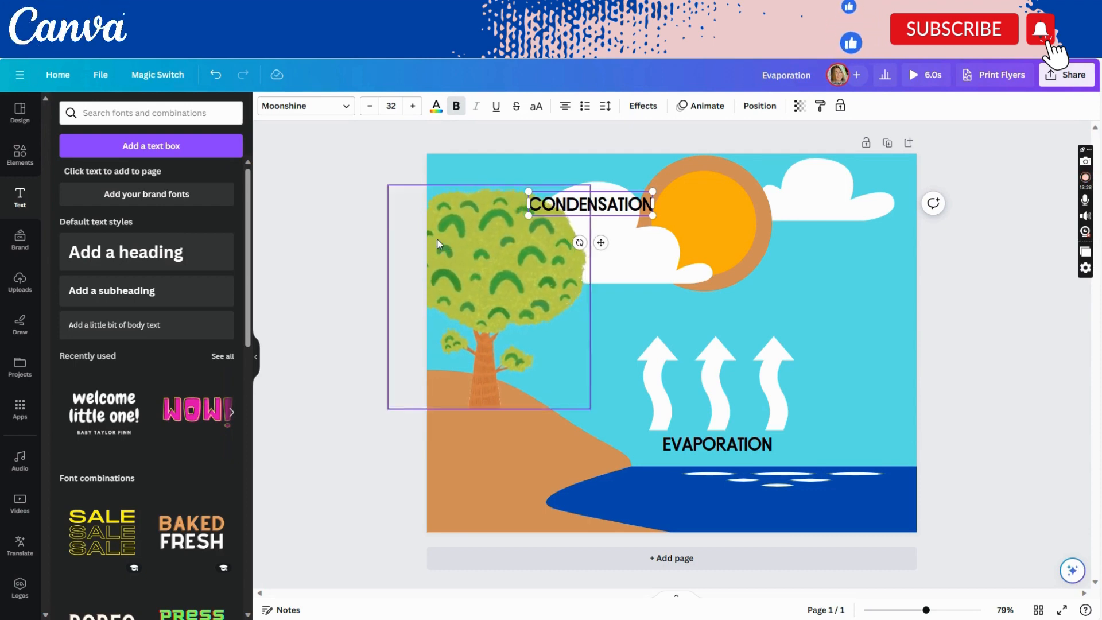
{"action": "left_click_drag", "start_coordinate": [651, 216], "coordinate": [629, 211]}
{"action": "left_click", "coordinate": [381, 222]}
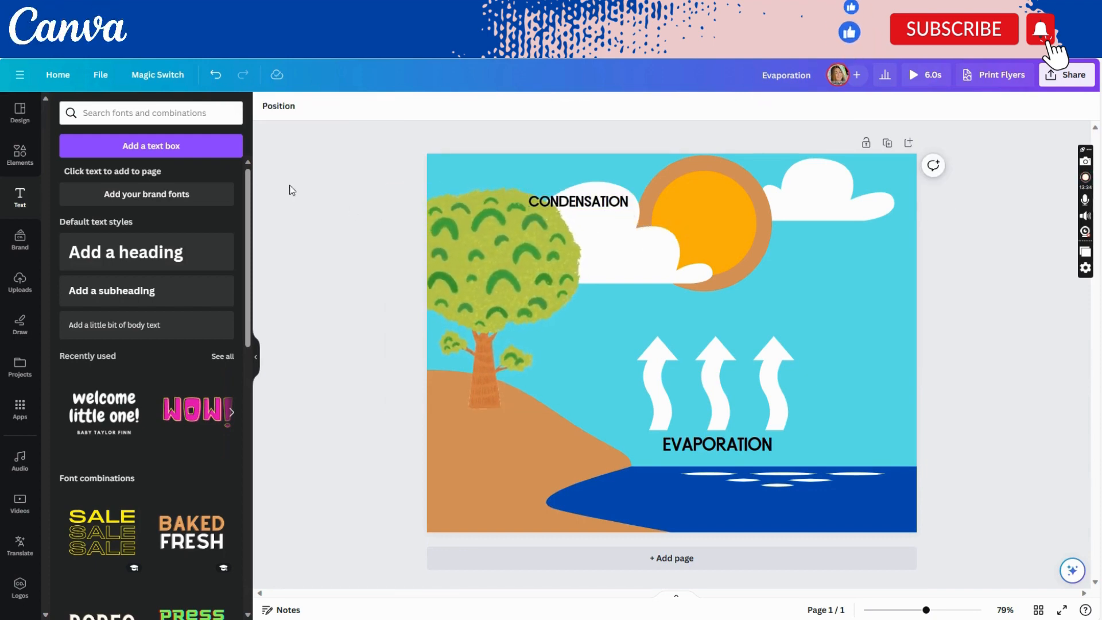
Search the graphics for "condensation" and place the blue droplets graphic, shrunk to fit, on the cloud below the CONDENSATION label.
{"action": "left_click", "coordinate": [31, 168]}
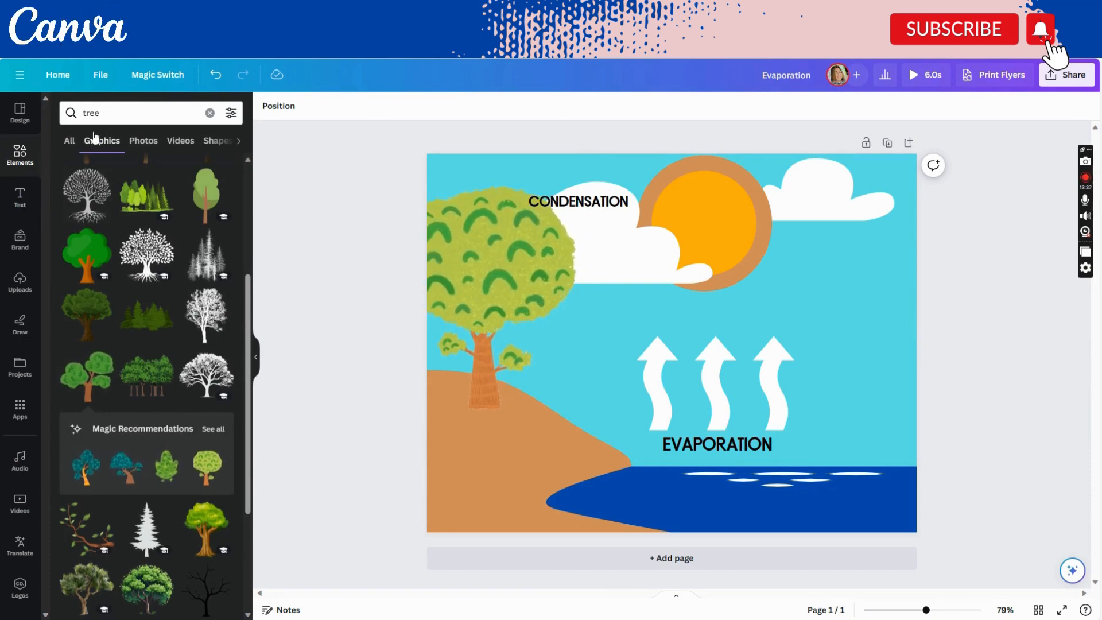
{"action": "left_click", "coordinate": [114, 114]}
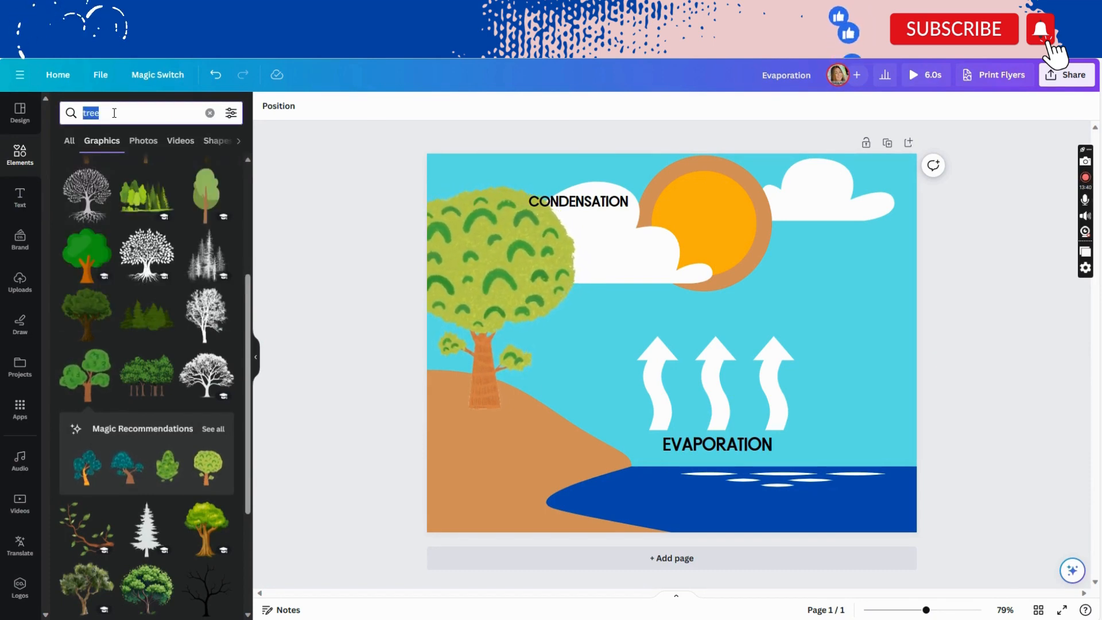
{"action": "key", "text": "BackSpace"}
{"action": "type", "text": "conden"}
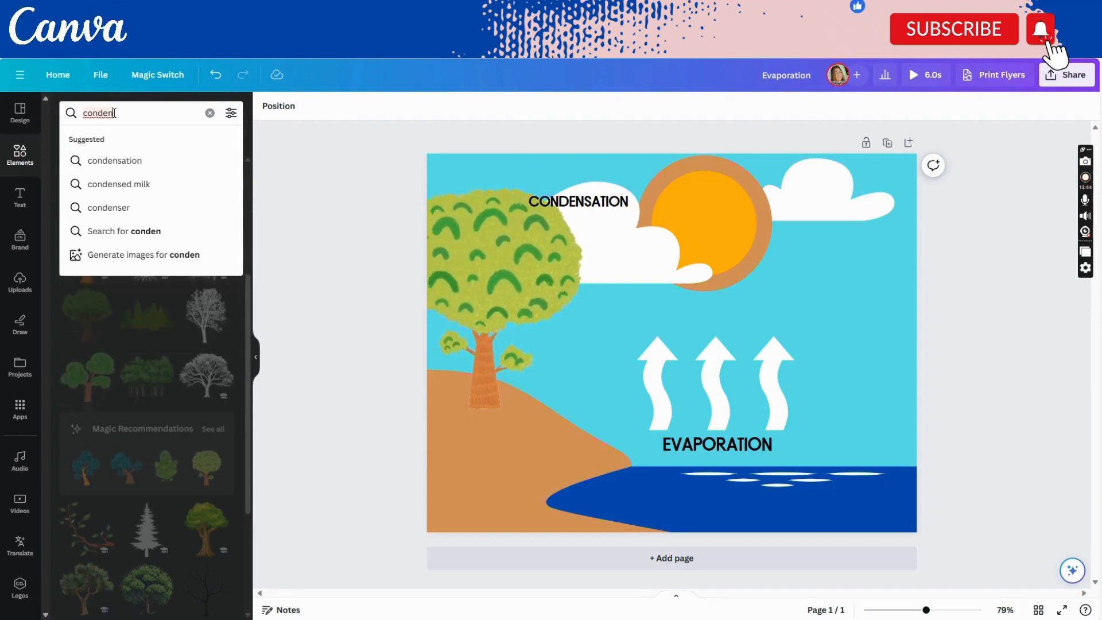
{"action": "left_click", "coordinate": [107, 161]}
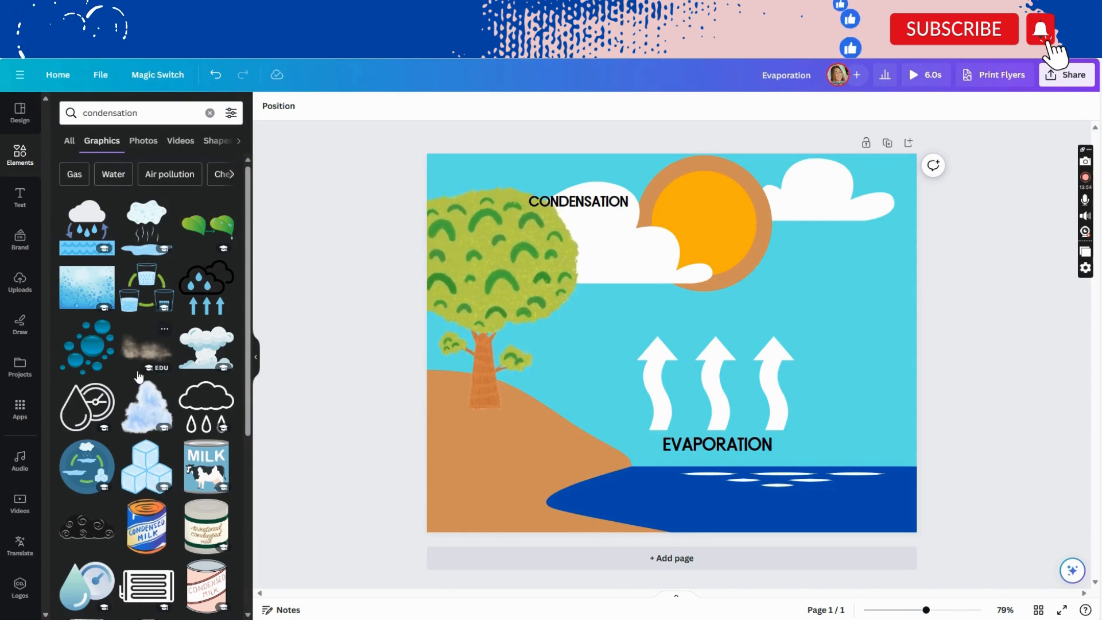
{"action": "left_click", "coordinate": [95, 352]}
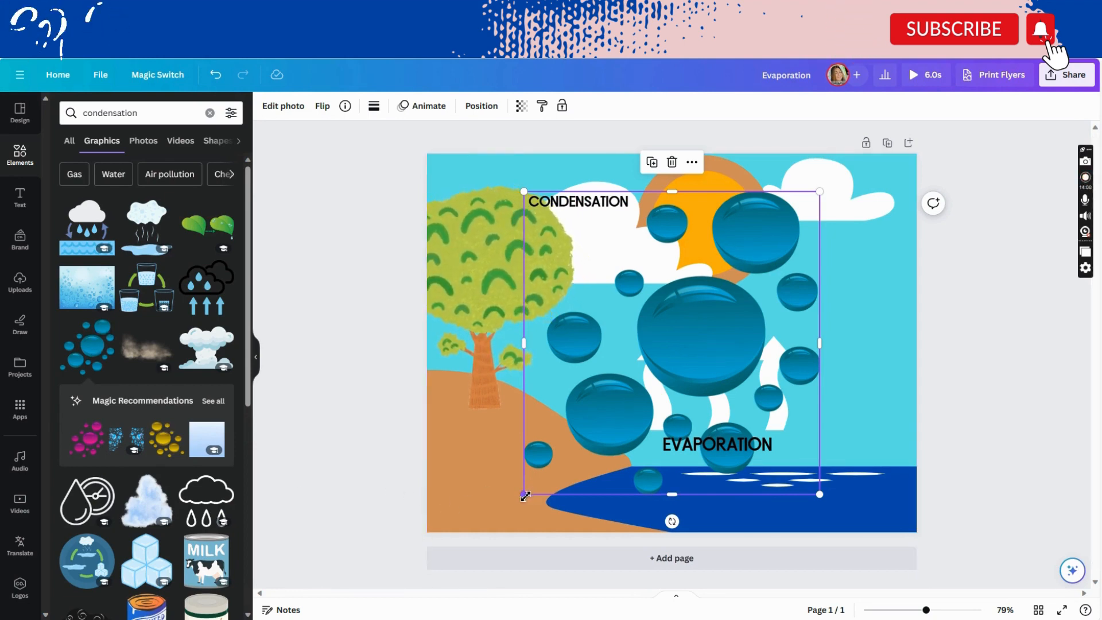
{"action": "left_click_drag", "start_coordinate": [525, 496], "coordinate": [612, 320]}
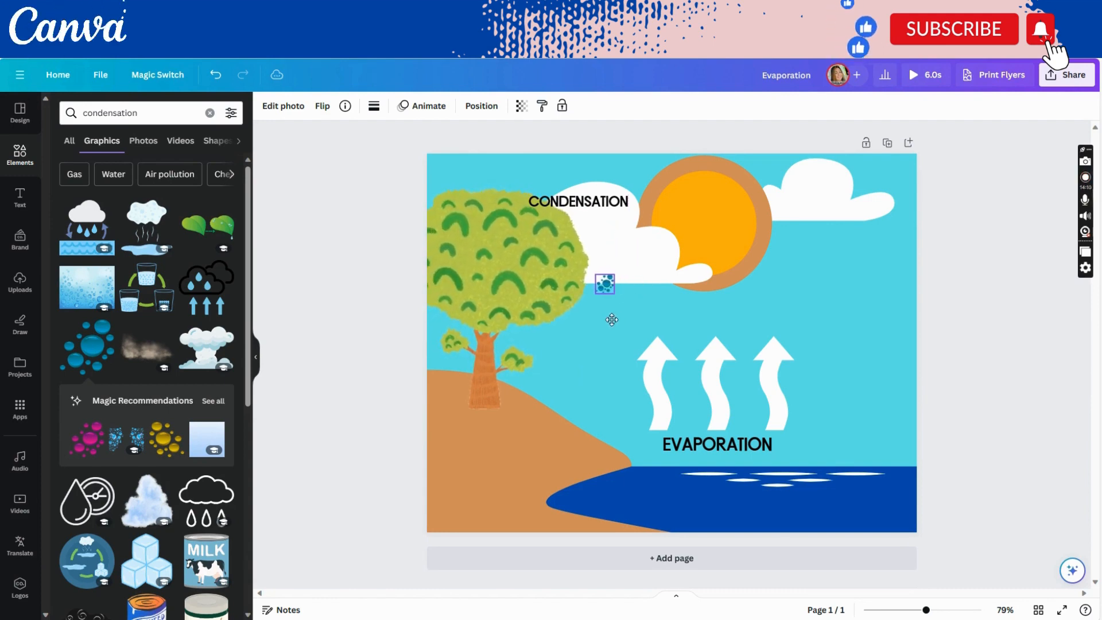
{"action": "left_click_drag", "start_coordinate": [595, 281], "coordinate": [611, 244]}
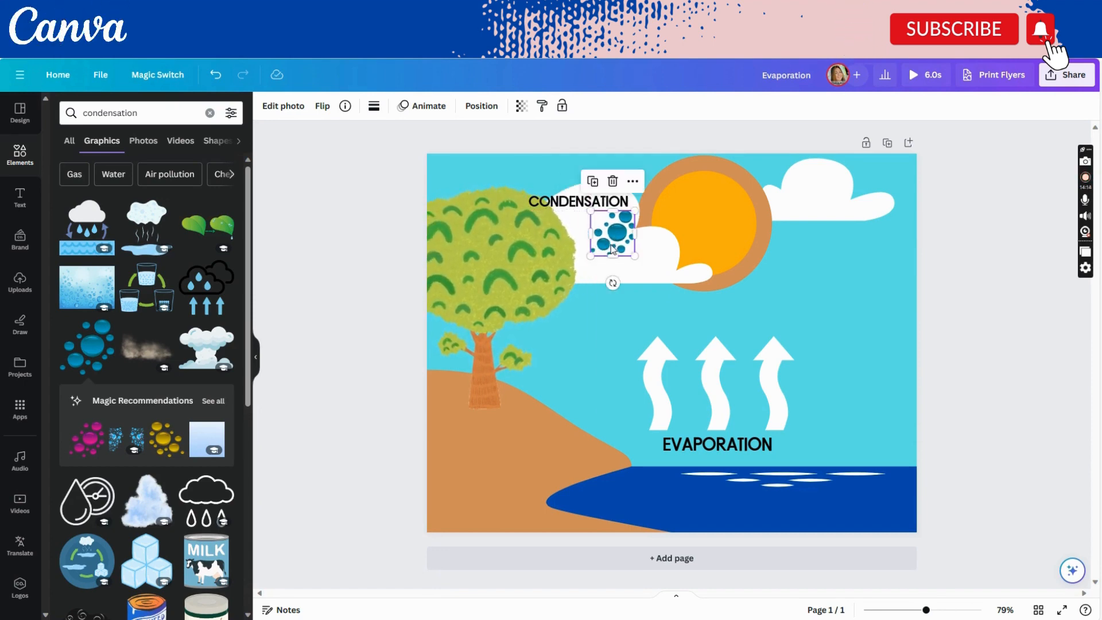
{"action": "left_click", "coordinate": [409, 257]}
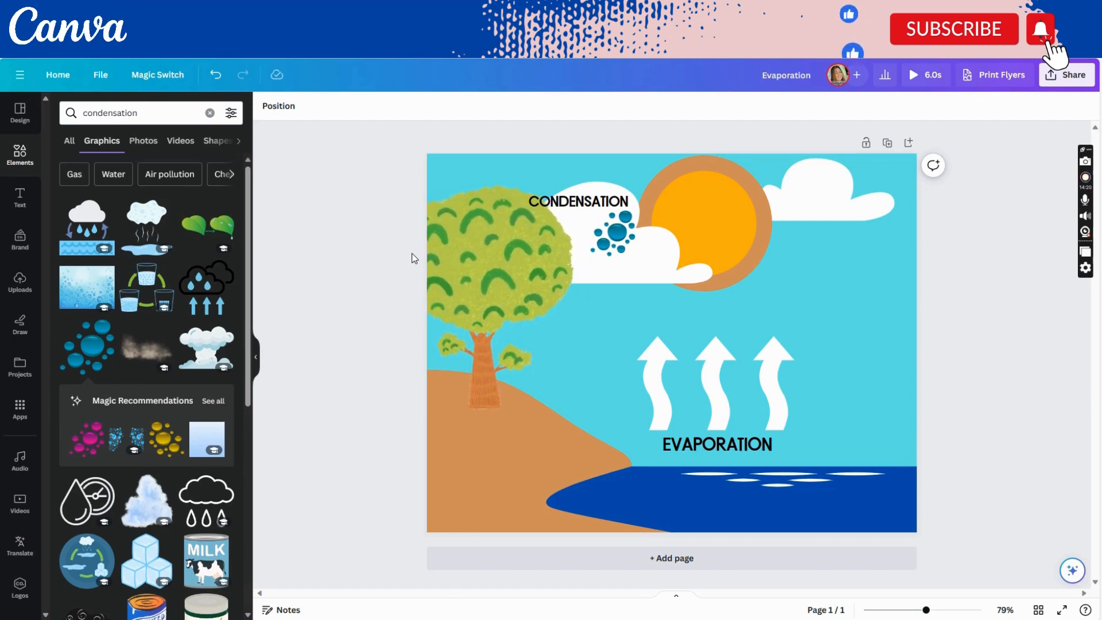
Search the graphics for "arrows curved" and add the red curved arrow between the tree and the white evaporation arrows.
{"action": "scroll", "coordinate": [125, 456], "scroll_direction": "down", "scroll_amount": 4}
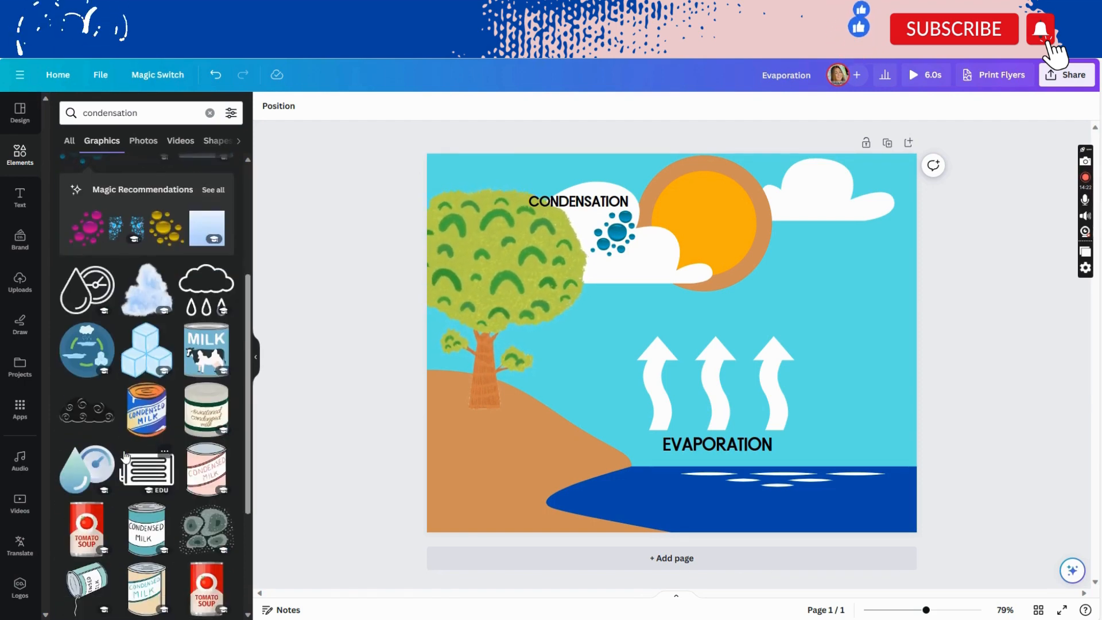
{"action": "scroll", "coordinate": [125, 457], "scroll_direction": "up", "scroll_amount": 4}
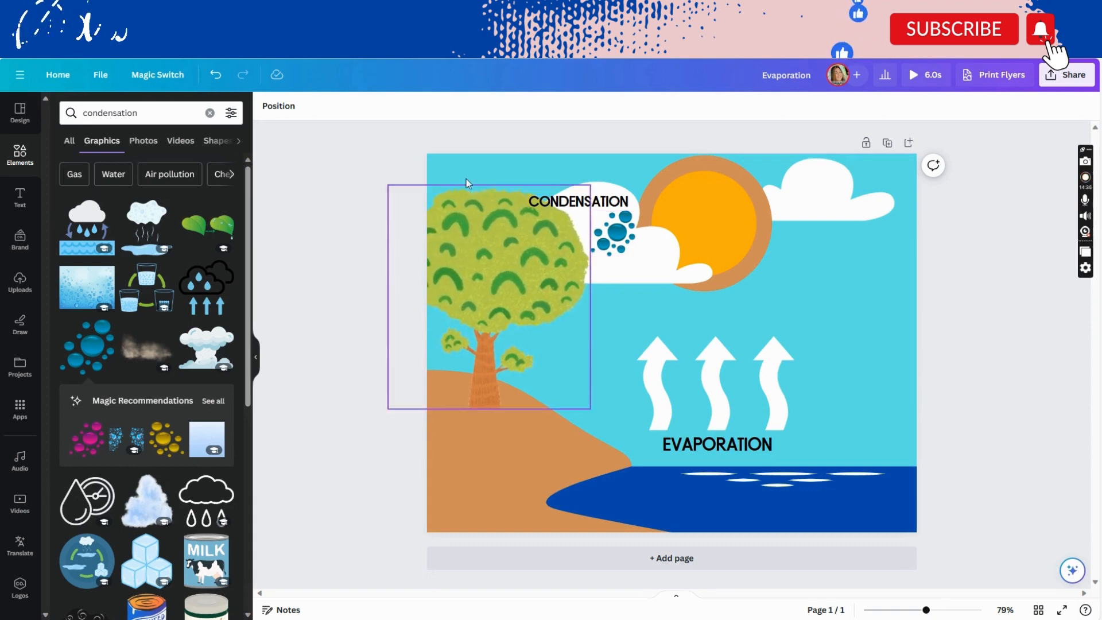
{"action": "double_click", "coordinate": [102, 118]}
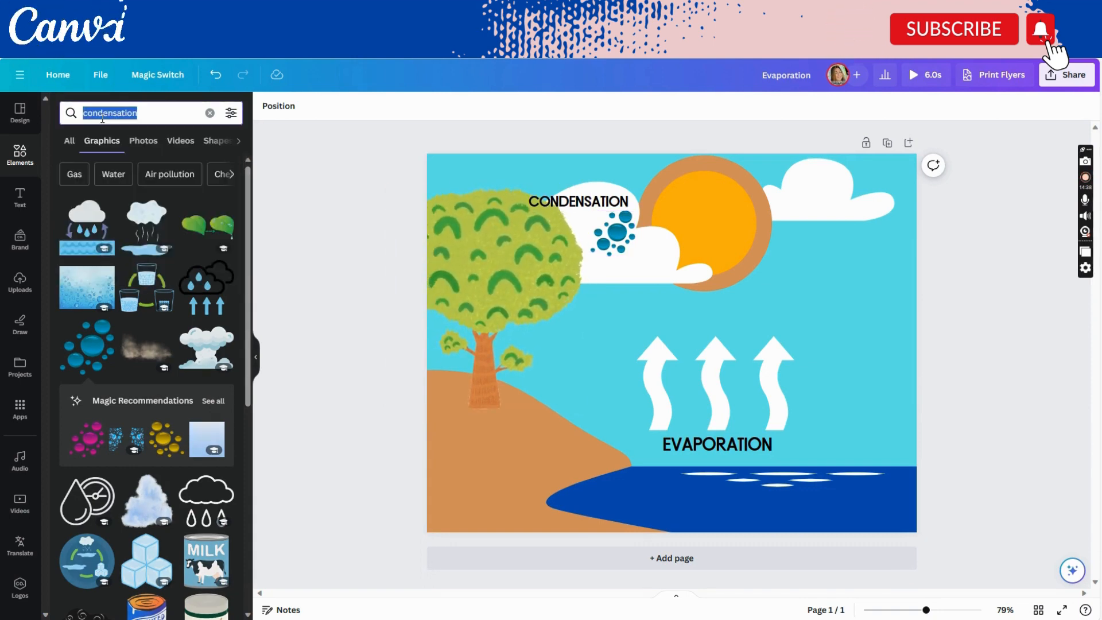
{"action": "type", "text": "arr"}
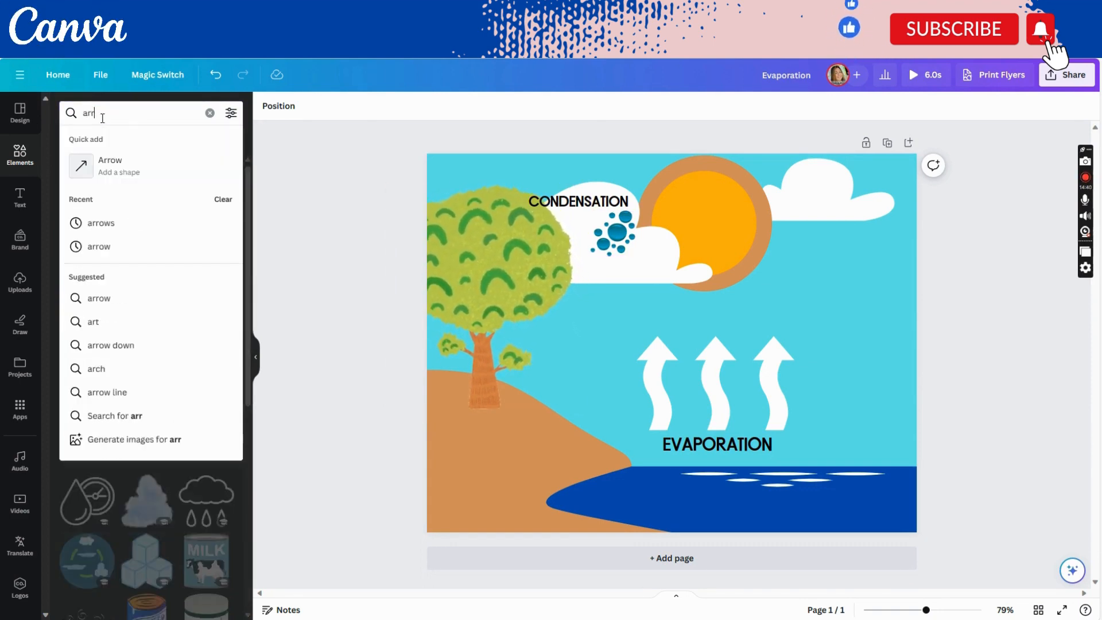
{"action": "type", "text": "ows"}
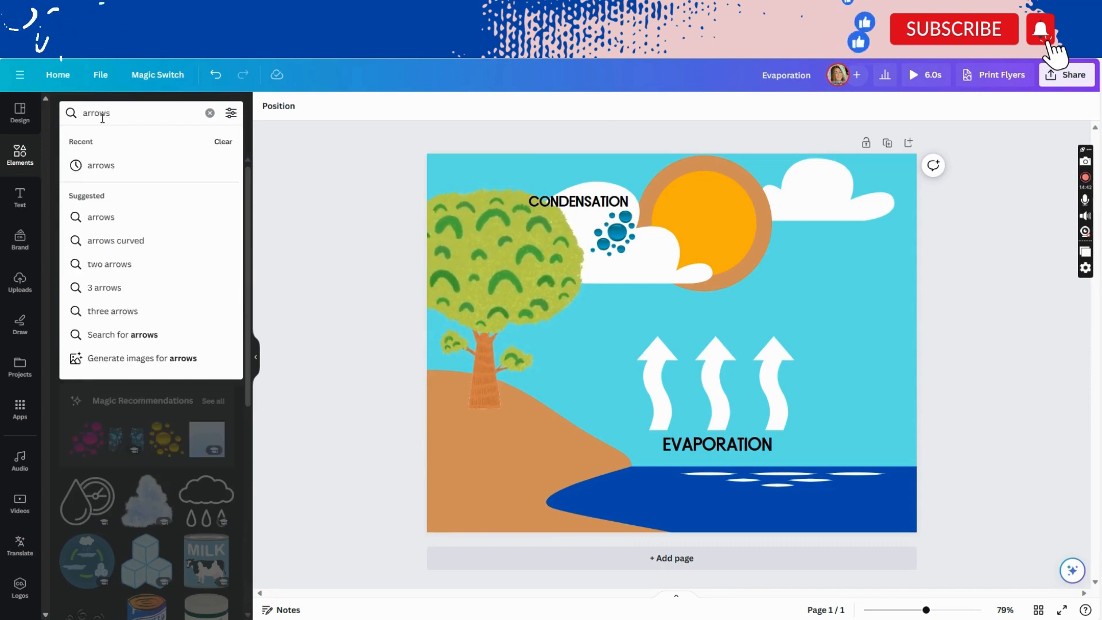
{"action": "left_click", "coordinate": [107, 244]}
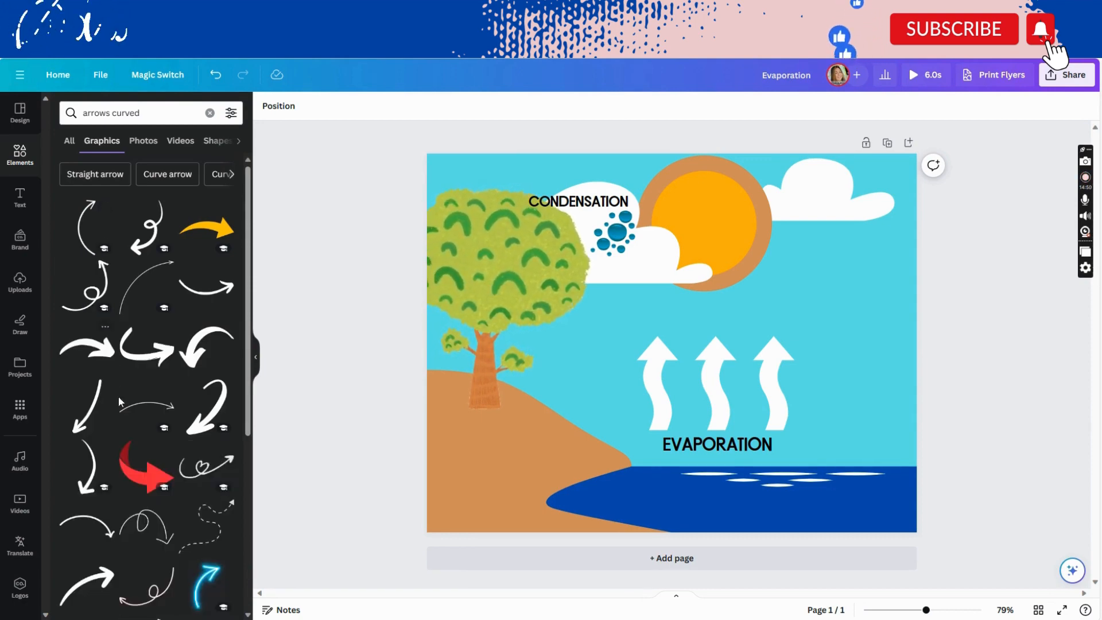
{"action": "left_click", "coordinate": [127, 472]}
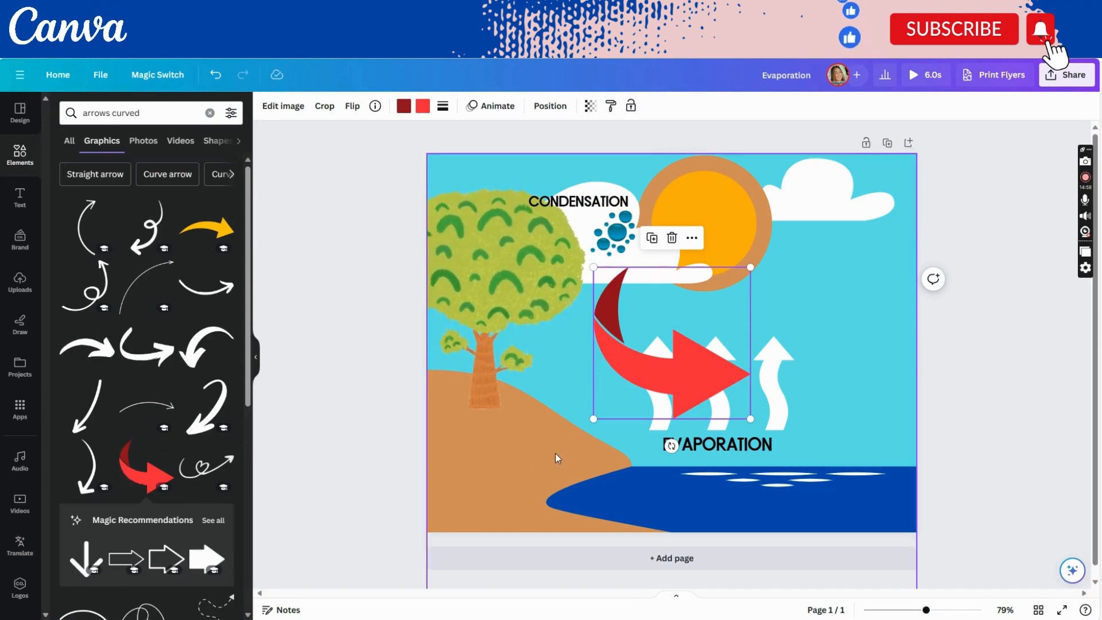
{"action": "left_click_drag", "start_coordinate": [631, 376], "coordinate": [556, 360]}
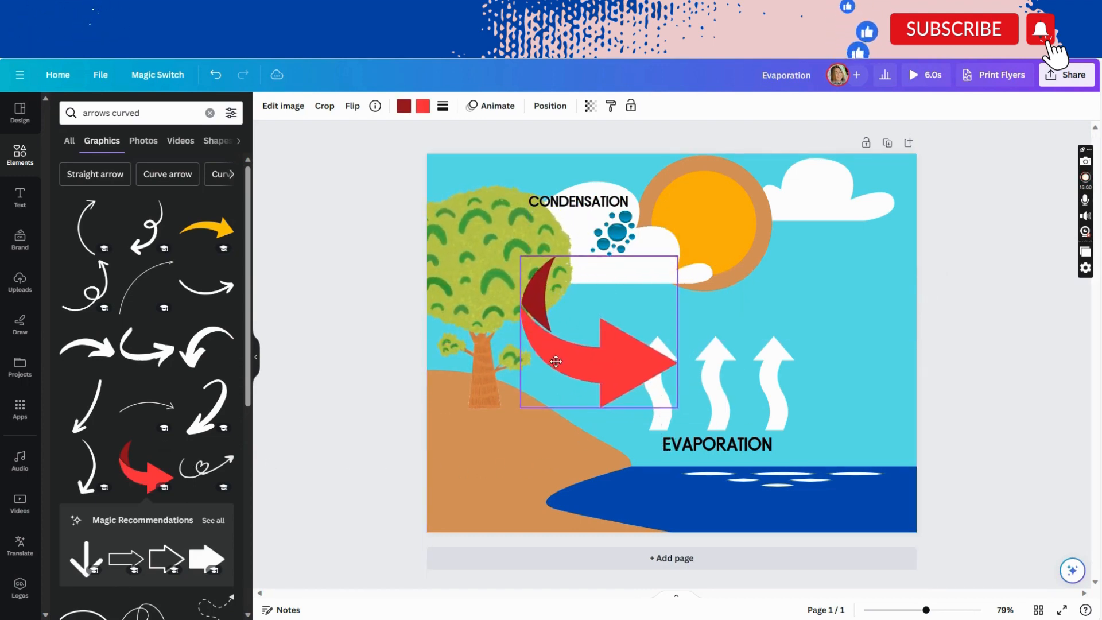
Try a horizontal flip on the red curved arrow, reverse it, and flip the arrow vertically.
{"action": "left_click", "coordinate": [352, 107]}
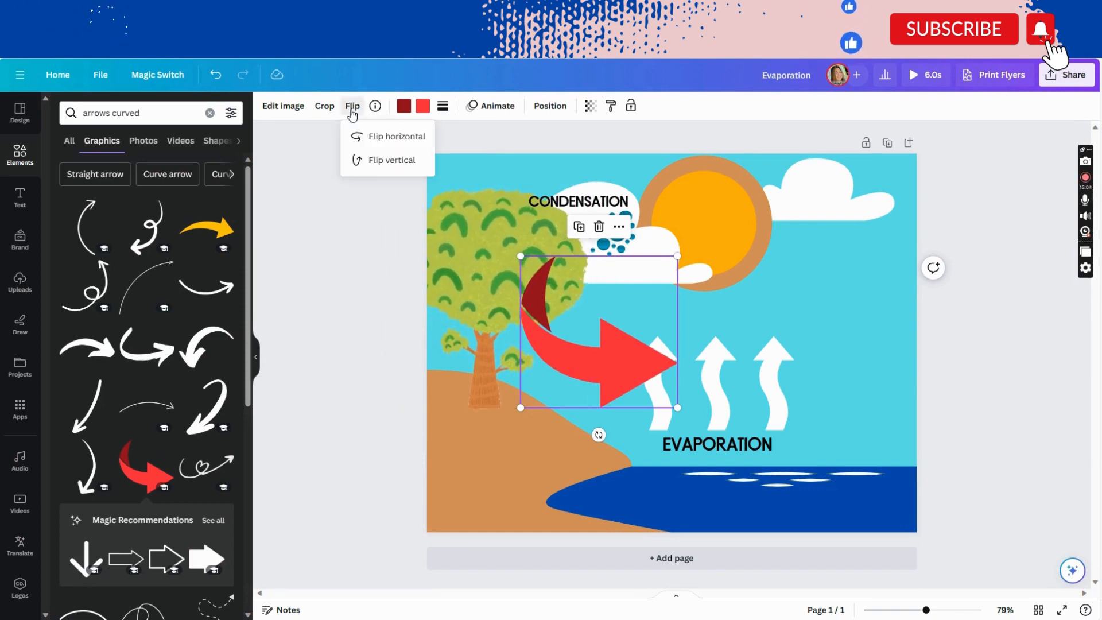
{"action": "left_click", "coordinate": [367, 141]}
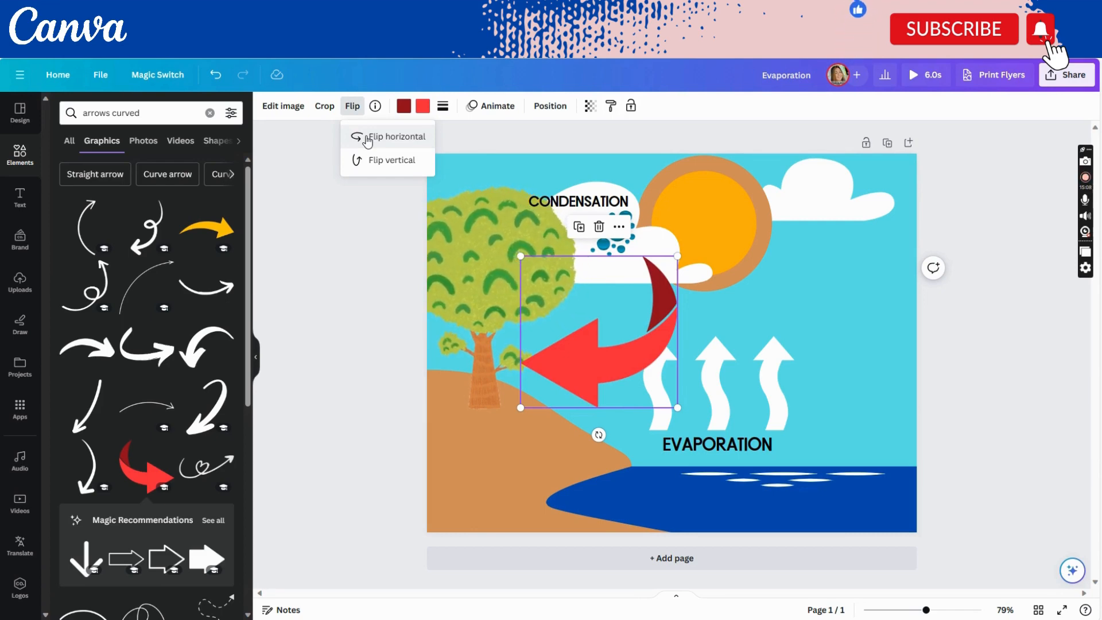
{"action": "left_click", "coordinate": [367, 142]}
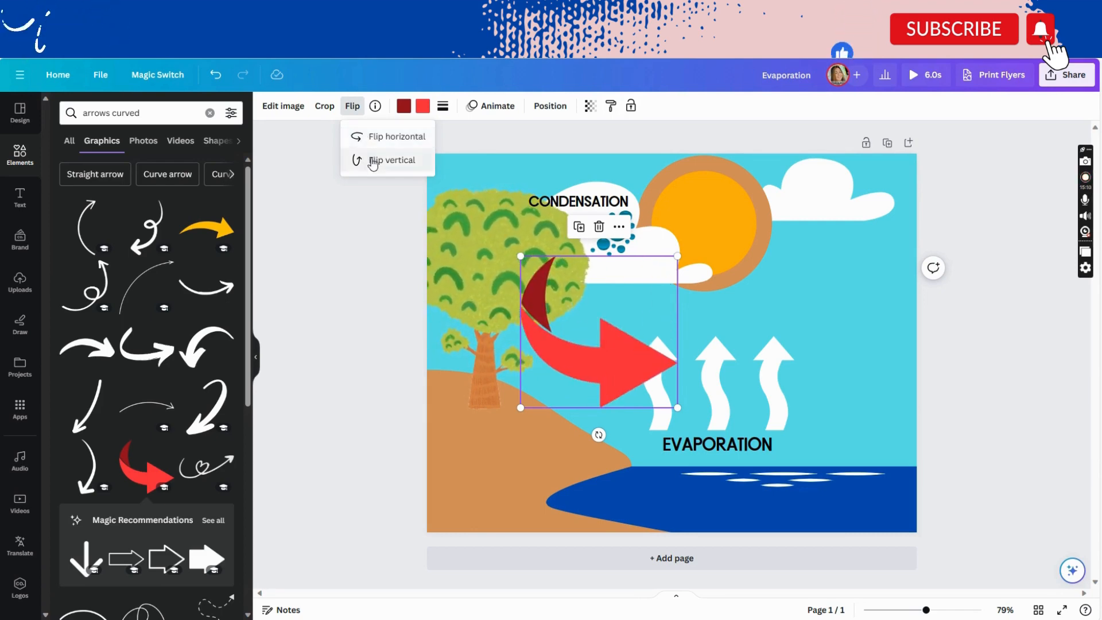
{"action": "left_click", "coordinate": [373, 163]}
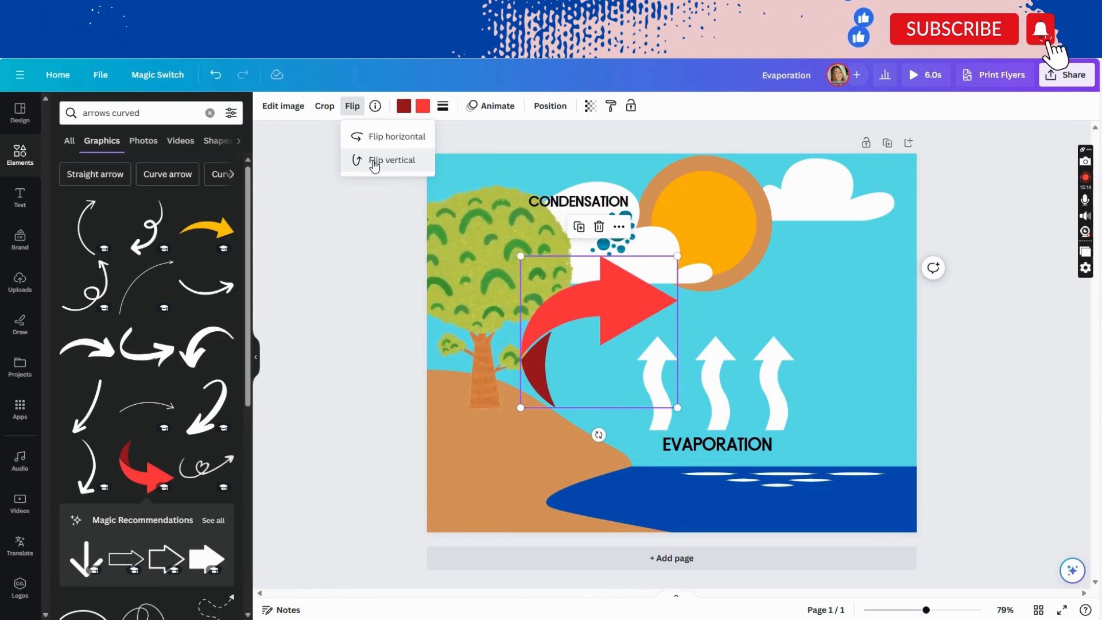
Rotate the red curved arrow to about -73° so it points upward, and resize it to span from the hill to the tree canopy.
{"action": "left_click_drag", "start_coordinate": [522, 410], "coordinate": [600, 355]}
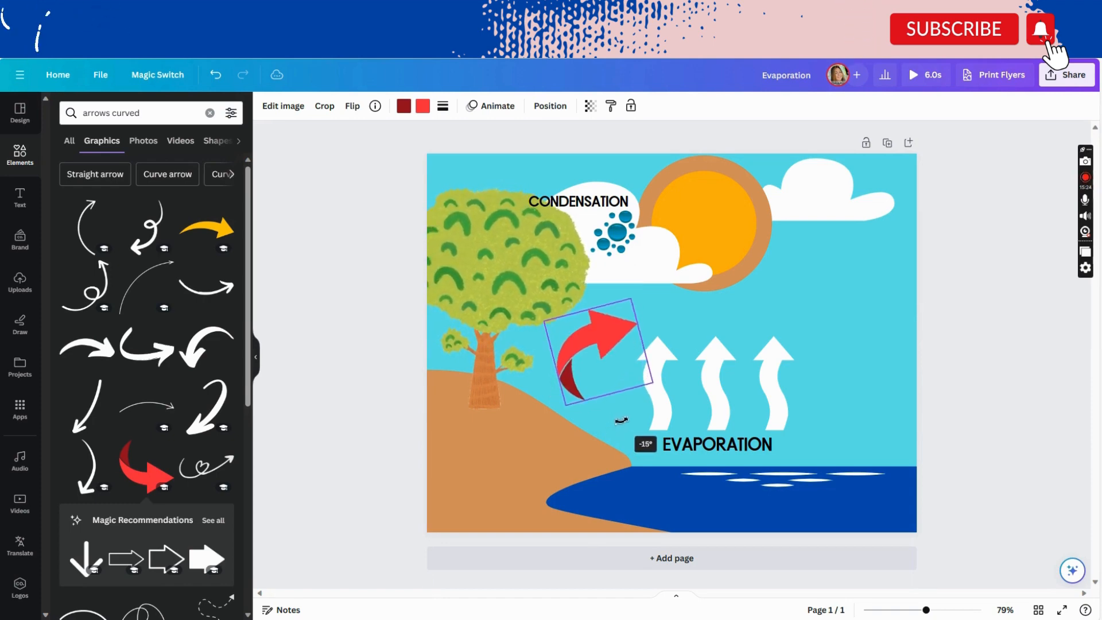
{"action": "left_click_drag", "start_coordinate": [621, 420], "coordinate": [642, 409]}
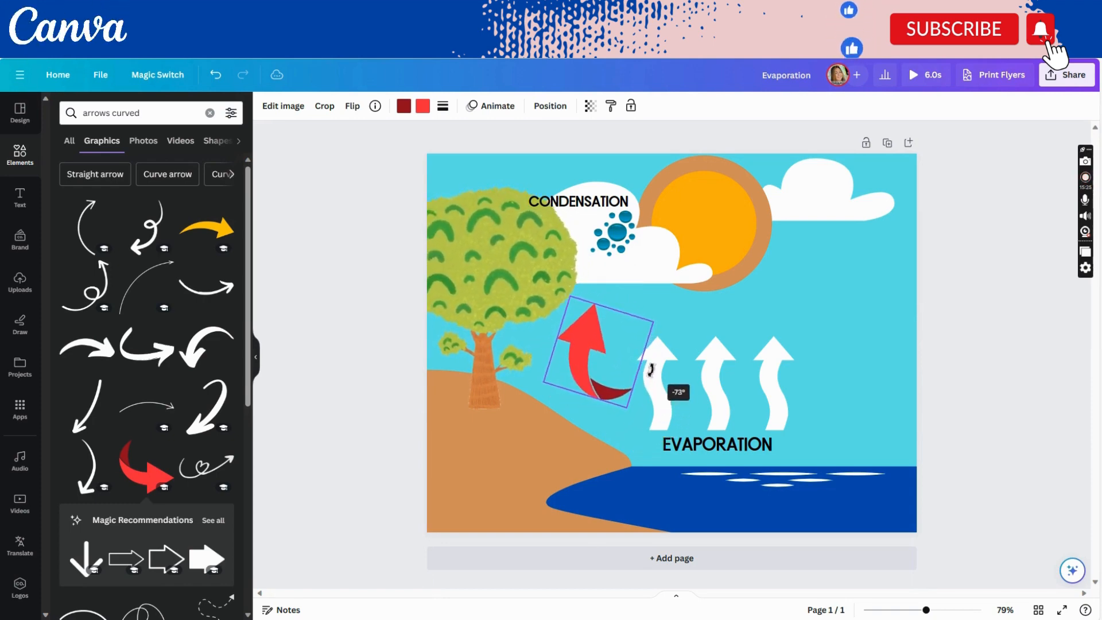
{"action": "left_click_drag", "start_coordinate": [650, 369], "coordinate": [651, 370]}
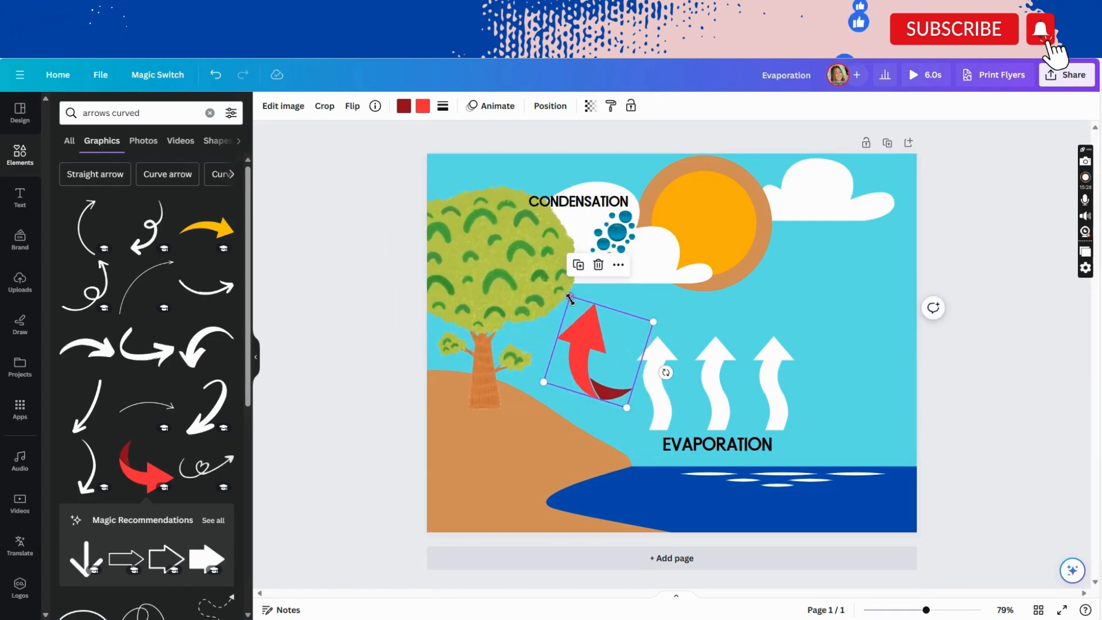
{"action": "left_click_drag", "start_coordinate": [562, 297], "coordinate": [511, 283]}
{"action": "left_click_drag", "start_coordinate": [627, 406], "coordinate": [563, 405]}
{"action": "left_click", "coordinate": [370, 337]}
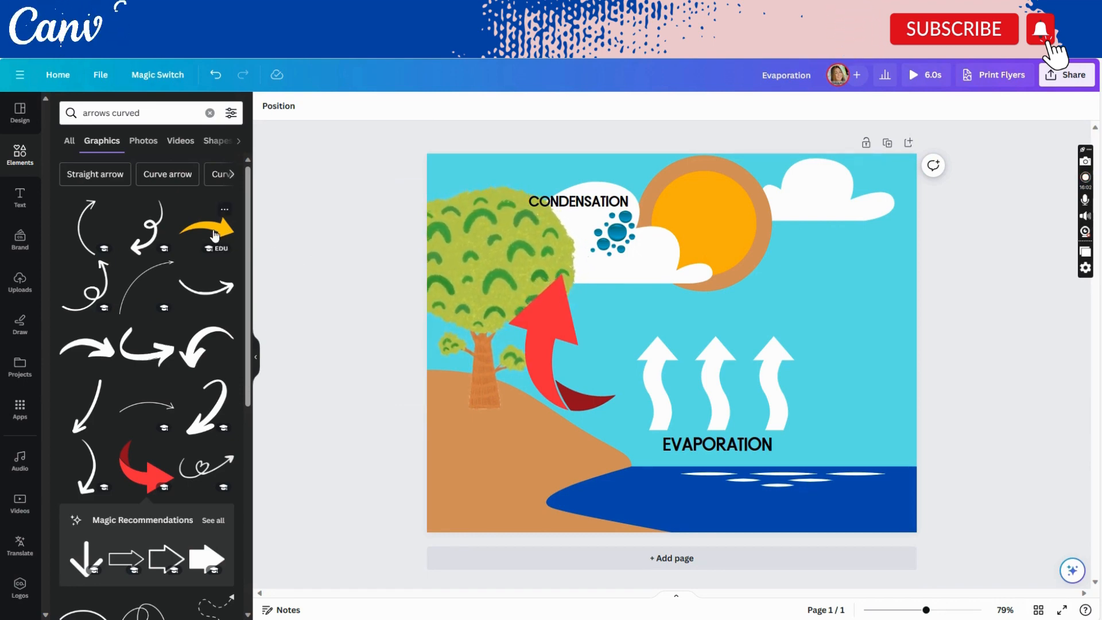
Duplicate the red curved arrow and place the copy over the sun, reduced and rotated to point from the CONDENSATION cloud toward the far cloud.
{"action": "left_click", "coordinate": [147, 466]}
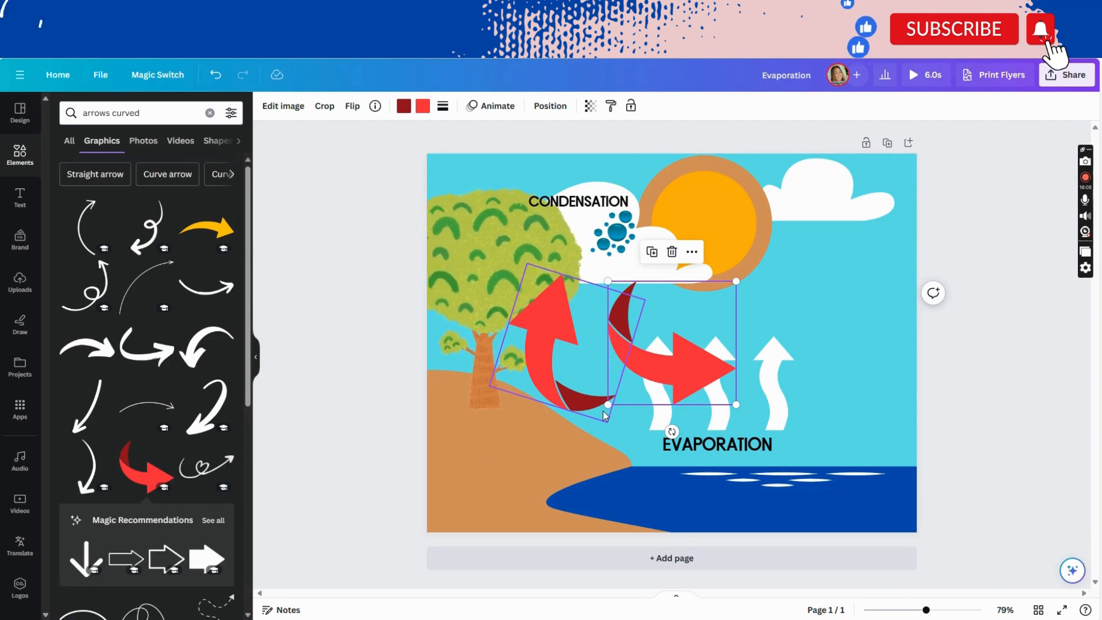
{"action": "left_click", "coordinate": [672, 251]}
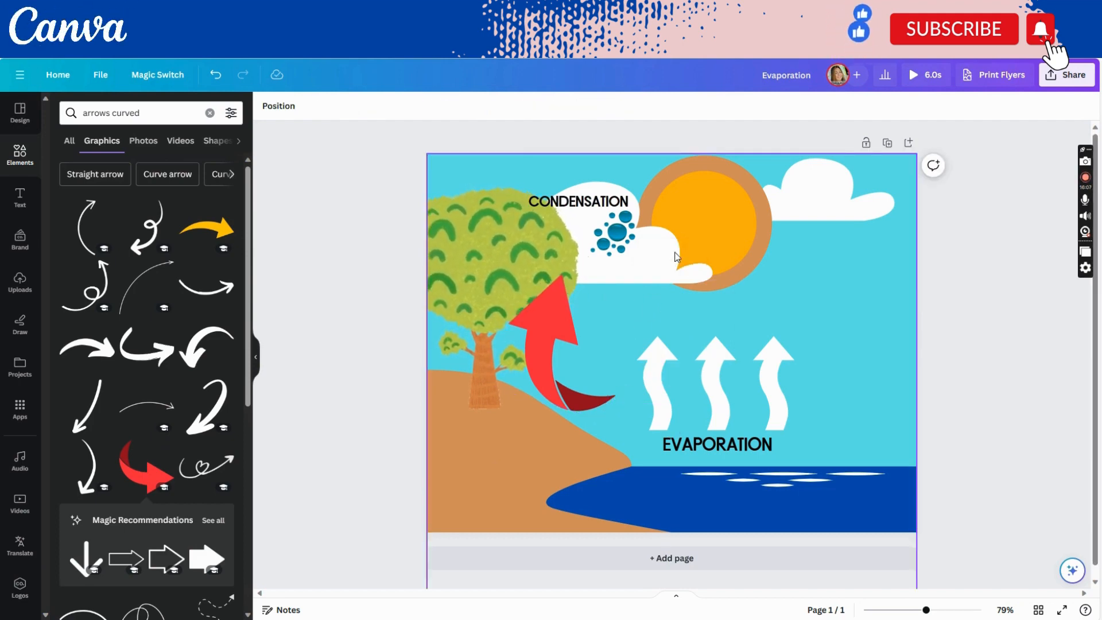
{"action": "left_click", "coordinate": [547, 316]}
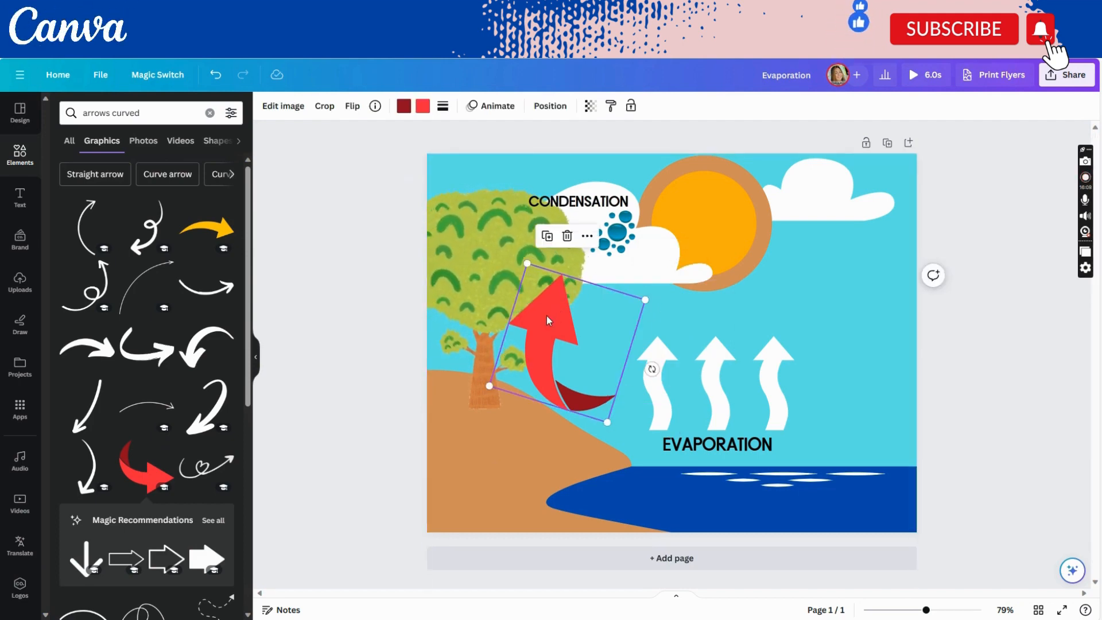
{"action": "left_click", "coordinate": [586, 237]}
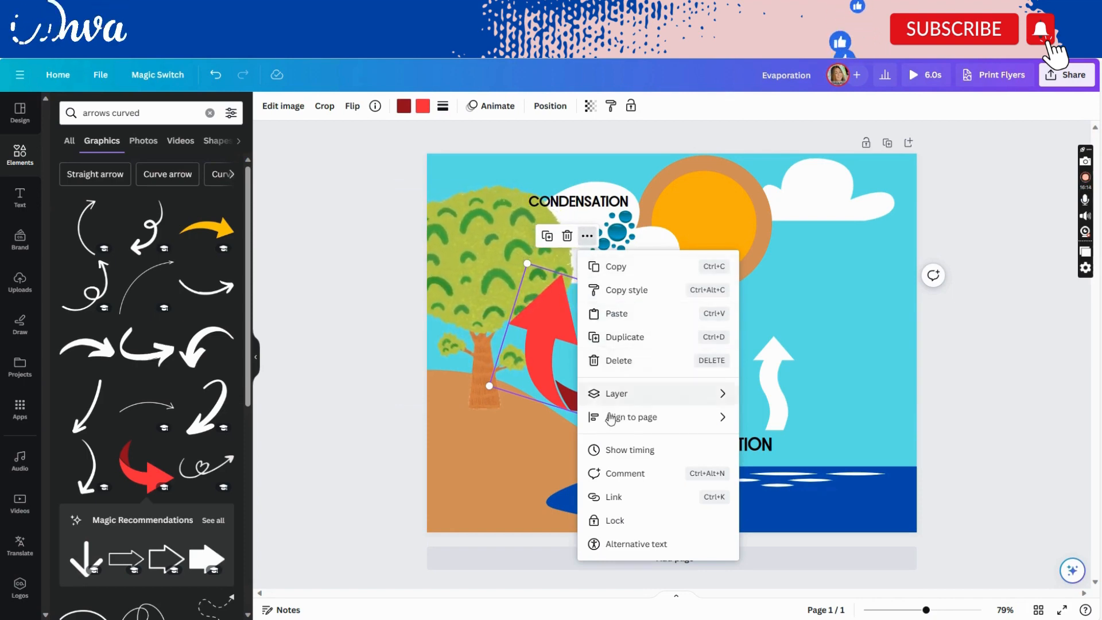
{"action": "left_click", "coordinate": [546, 236]}
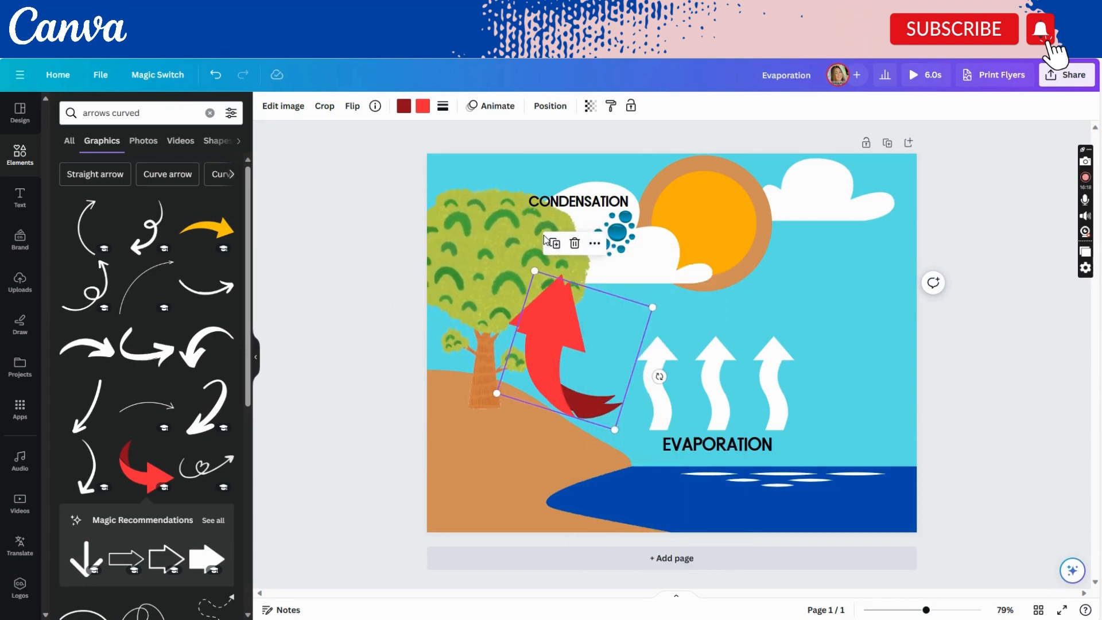
{"action": "left_click_drag", "start_coordinate": [568, 351], "coordinate": [687, 241]}
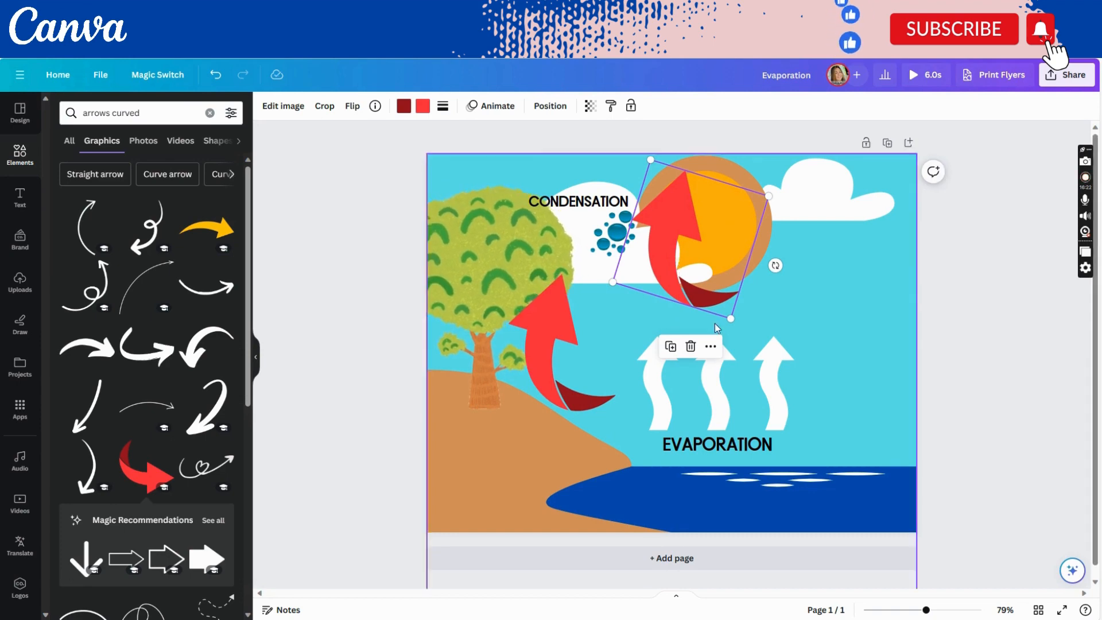
{"action": "left_click_drag", "start_coordinate": [730, 320], "coordinate": [666, 259]}
{"action": "mouse_move", "coordinate": [657, 226]}
{"action": "left_mouse_down"}
{"action": "mouse_move", "coordinate": [656, 196]}
{"action": "mouse_move", "coordinate": [663, 211]}
{"action": "left_mouse_up"}
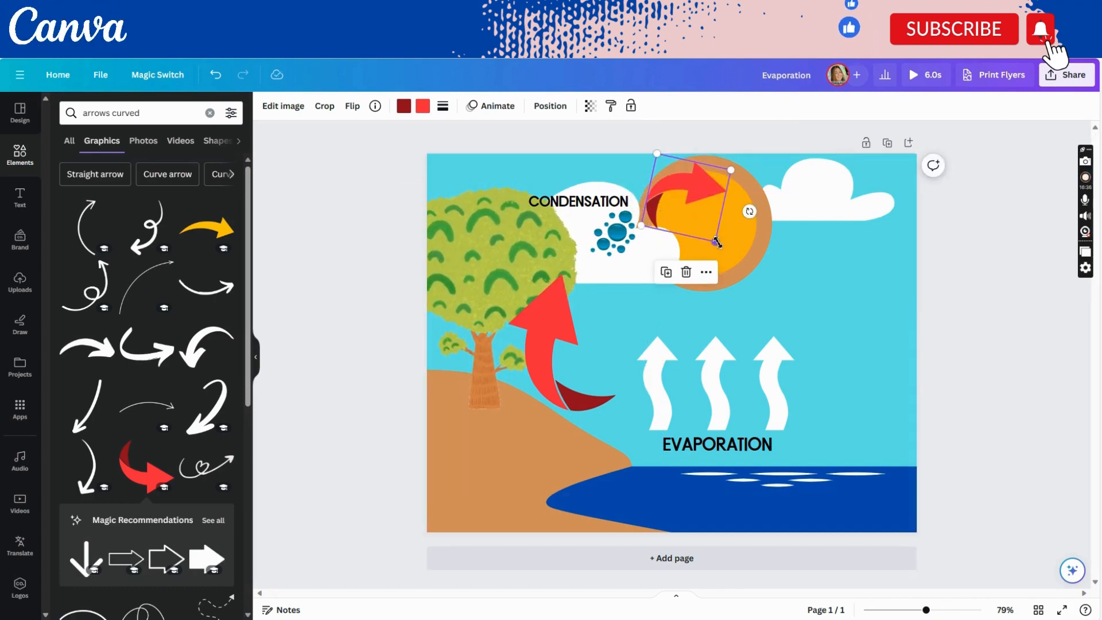
{"action": "left_click_drag", "start_coordinate": [717, 240], "coordinate": [763, 248]}
{"action": "left_click", "coordinate": [390, 214]}
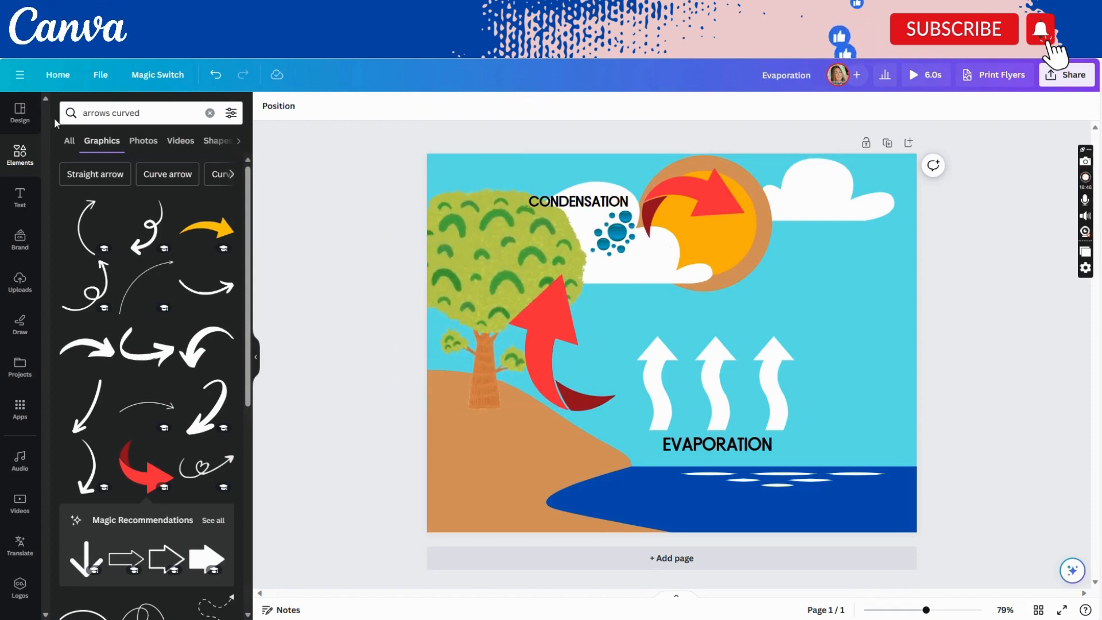
Search the graphics for "precipitation" and place the dark cloud with blue raindrops and lightning over the small white cloud beside the sun.
{"action": "left_click", "coordinate": [125, 114]}
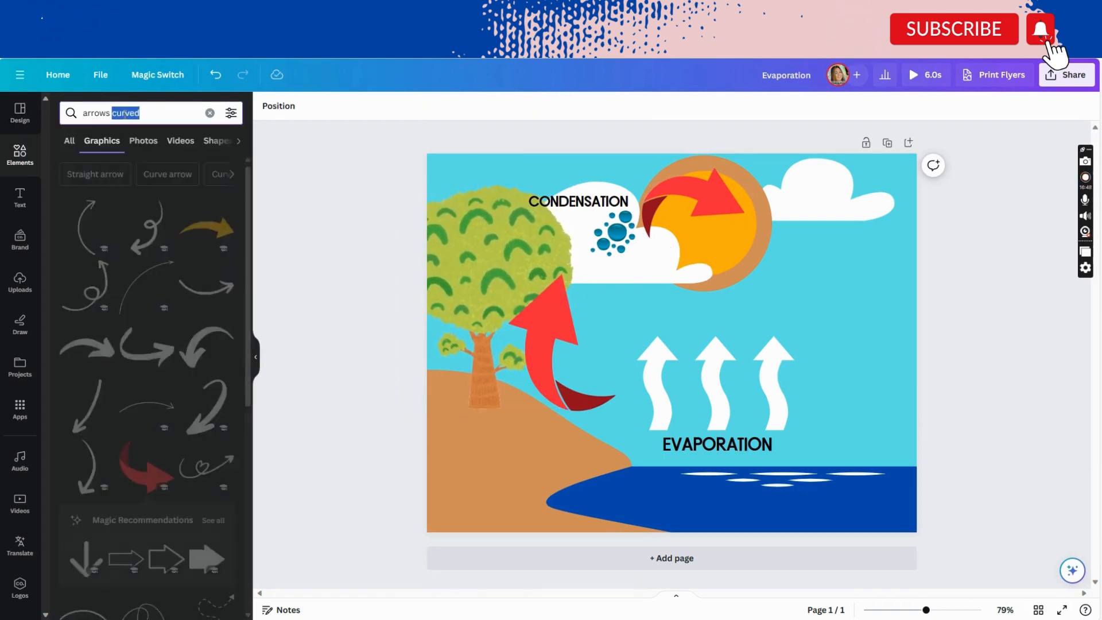
{"action": "type", "text": "p"}
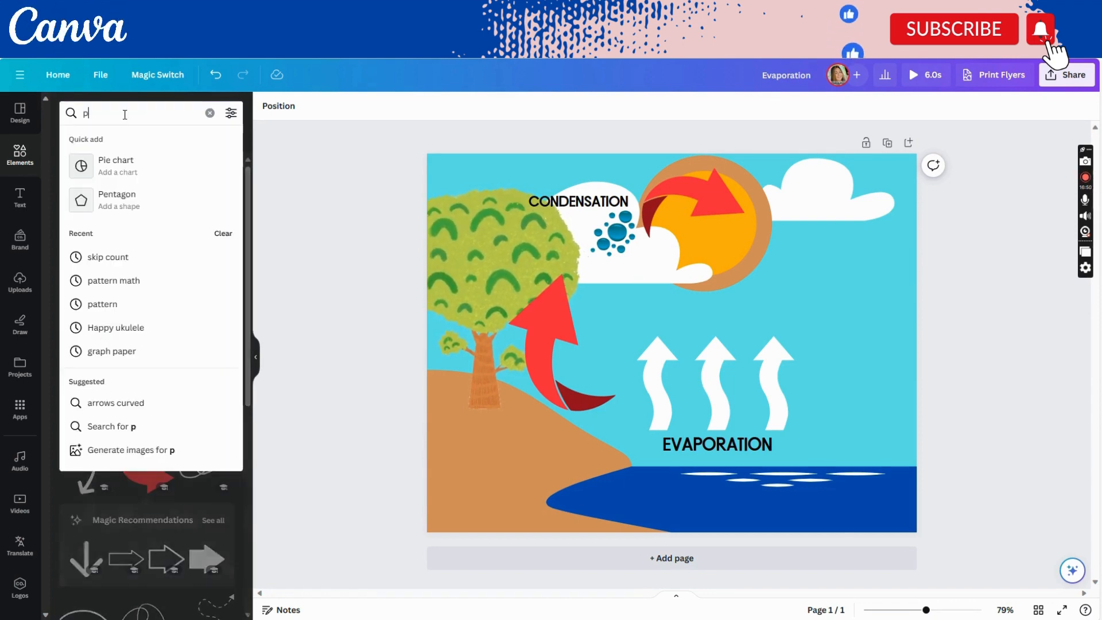
{"action": "type", "text": "reci"}
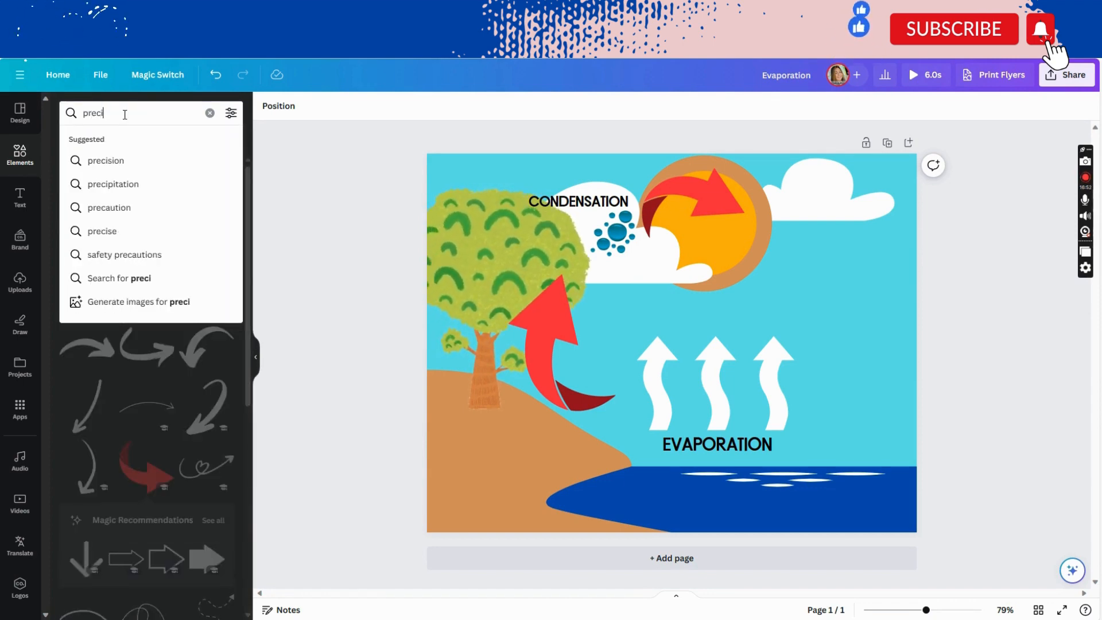
{"action": "type", "text": "pi"}
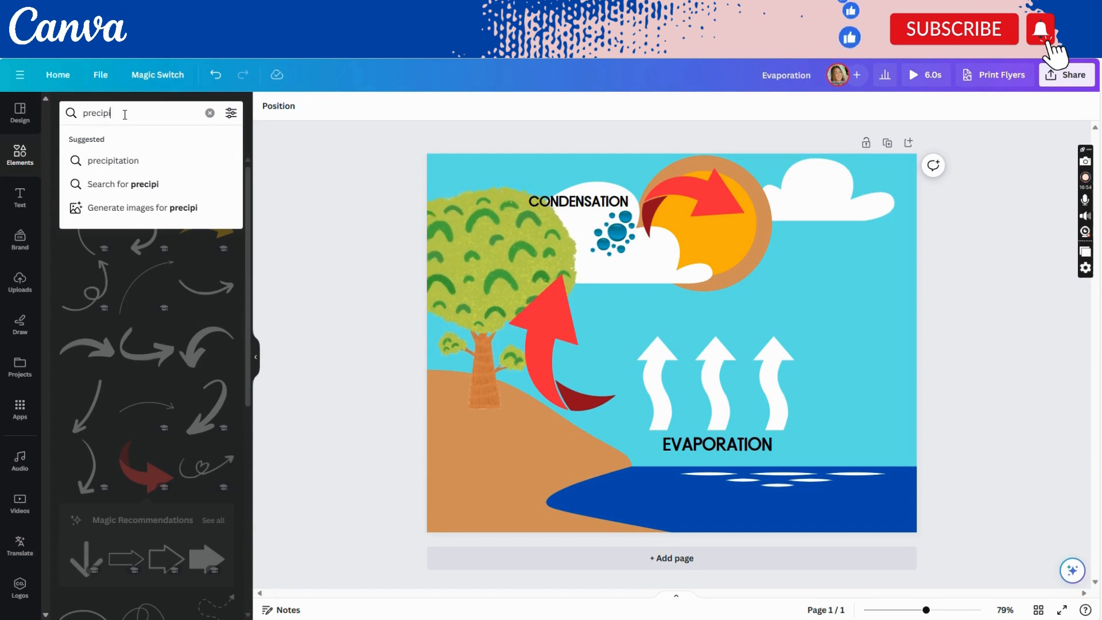
{"action": "left_click", "coordinate": [103, 161]}
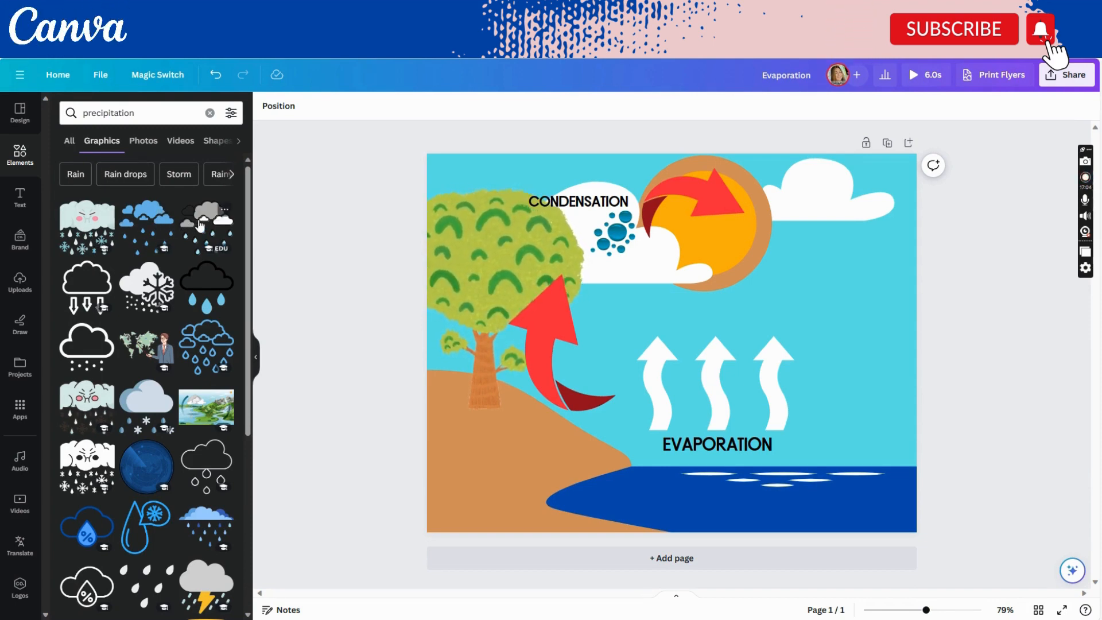
{"action": "scroll", "coordinate": [190, 247], "scroll_direction": "down", "scroll_amount": 3}
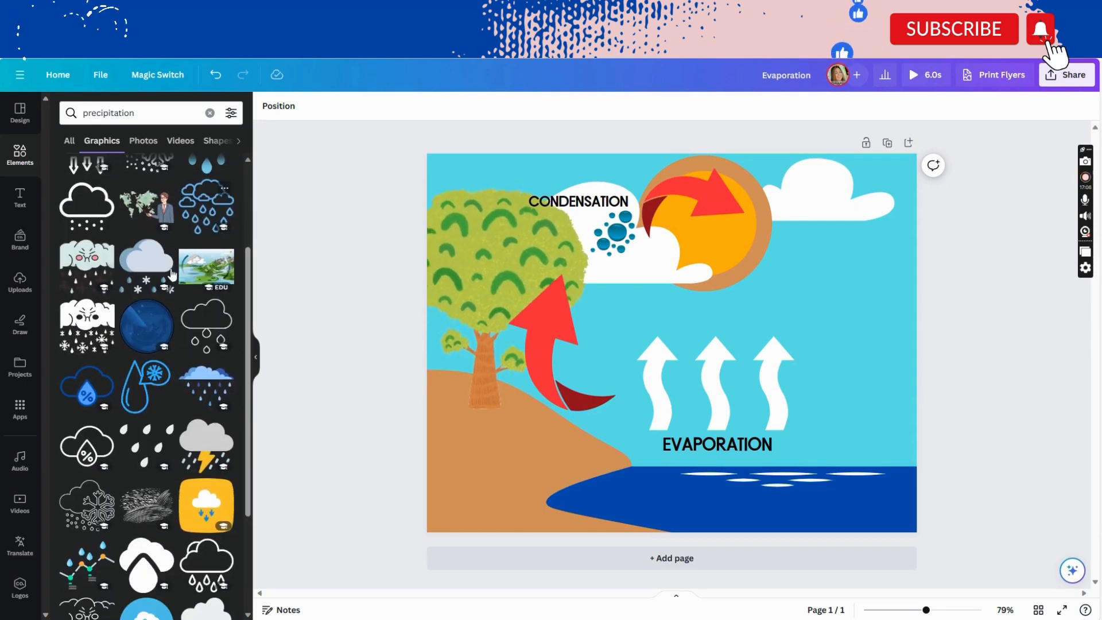
{"action": "scroll", "coordinate": [191, 449], "scroll_direction": "down", "scroll_amount": 6}
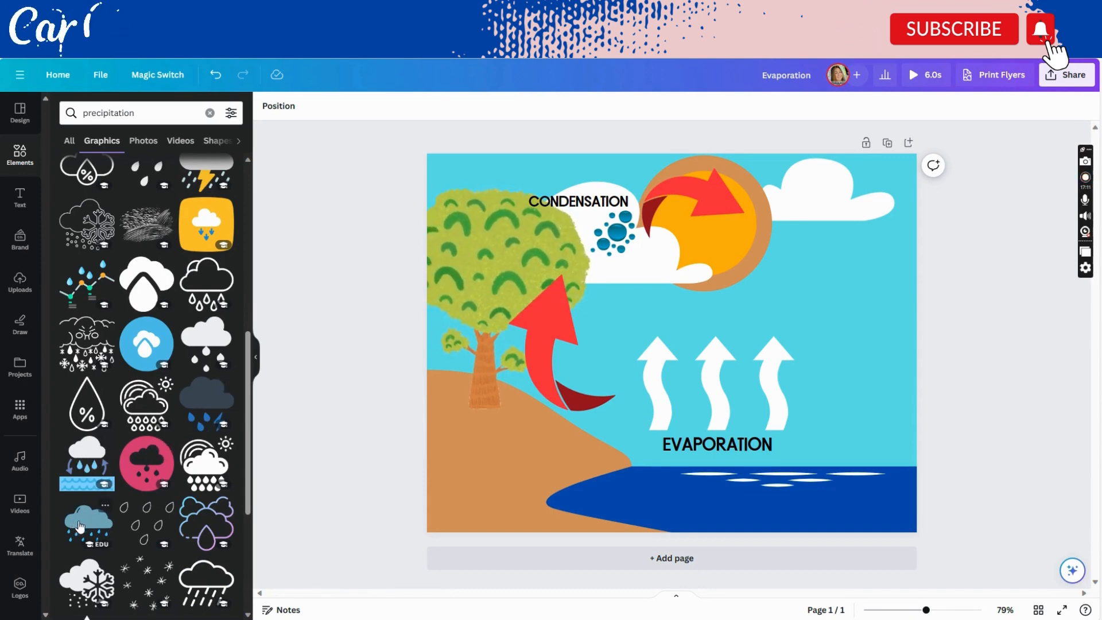
{"action": "left_click", "coordinate": [197, 407]}
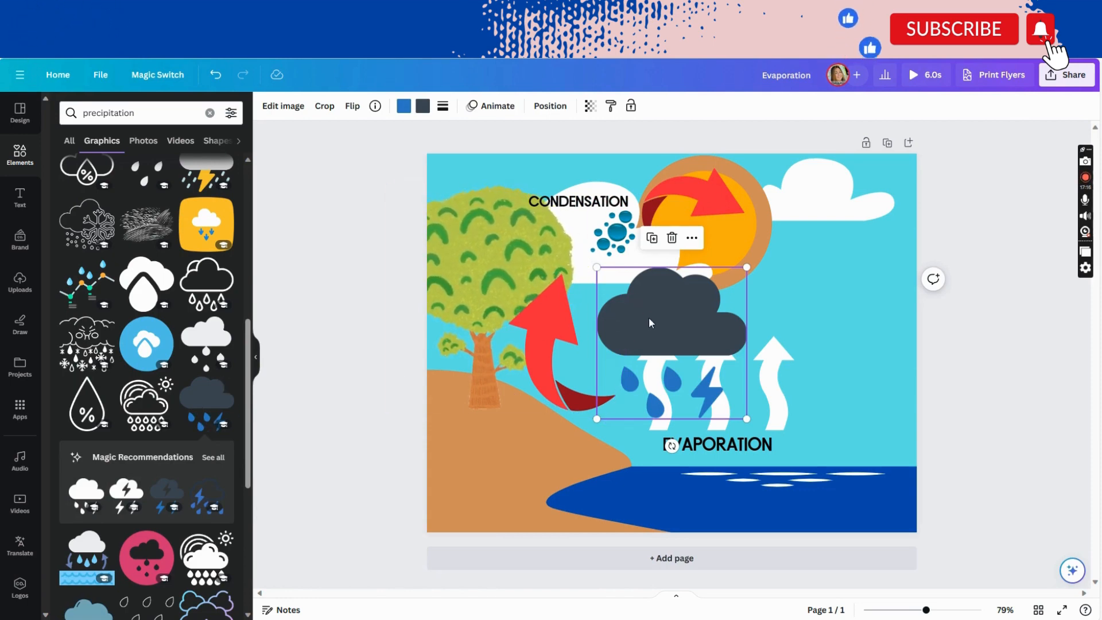
{"action": "left_click_drag", "start_coordinate": [649, 318], "coordinate": [790, 223]}
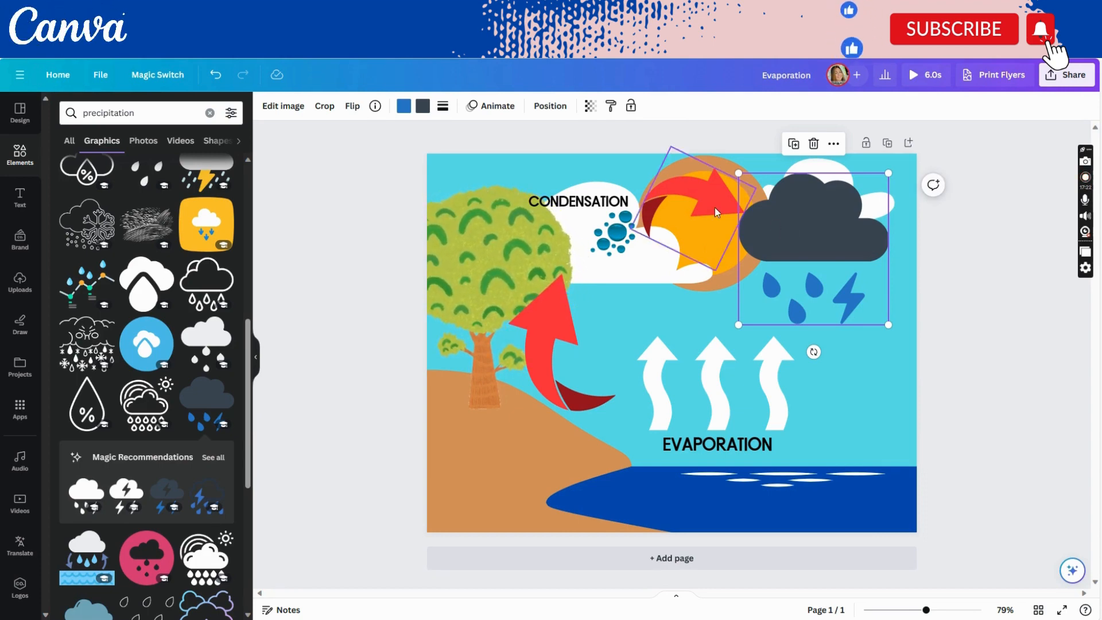
Duplicate the CONDENSATION label, move the copy onto the dark rain cloud and change its text to PRECIPITATION.
{"action": "left_click", "coordinate": [581, 207]}
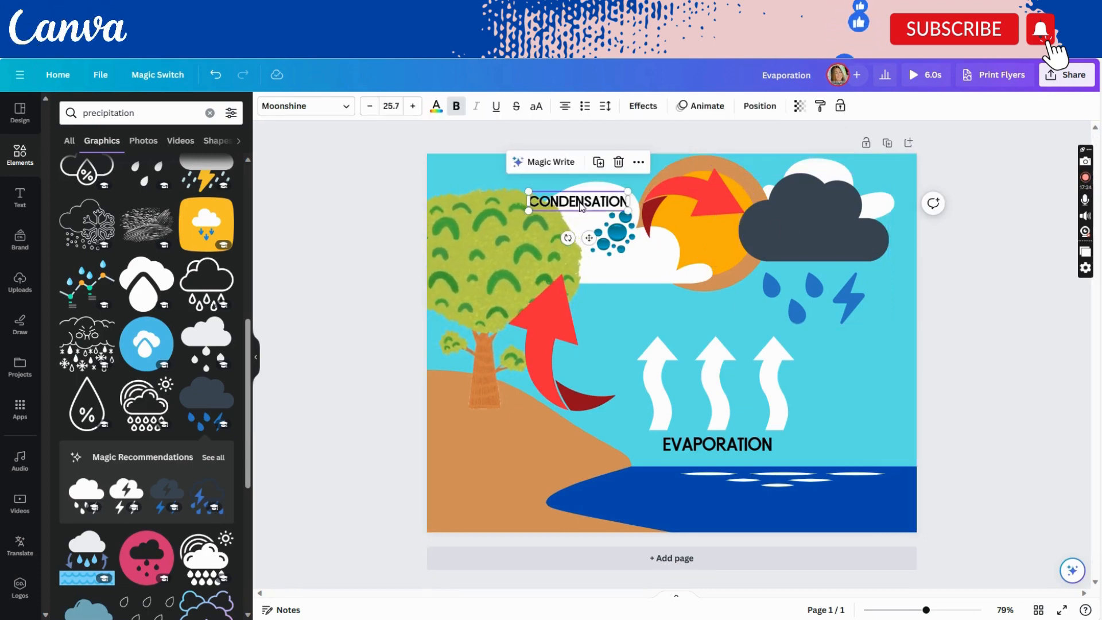
{"action": "left_click", "coordinate": [598, 163]}
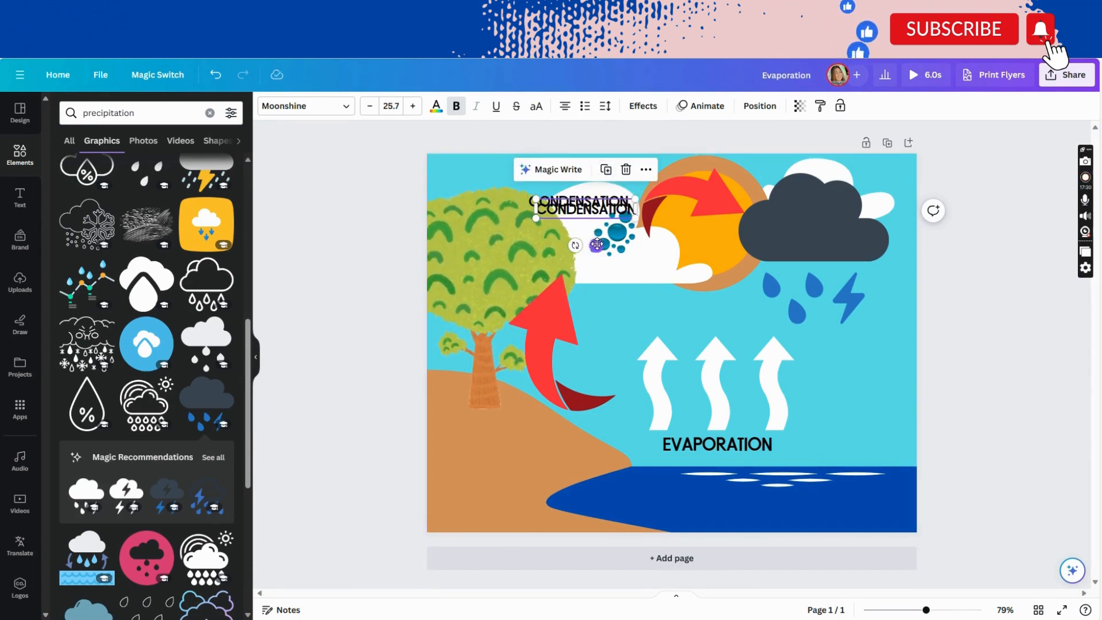
{"action": "left_click_drag", "start_coordinate": [610, 251], "coordinate": [820, 246]}
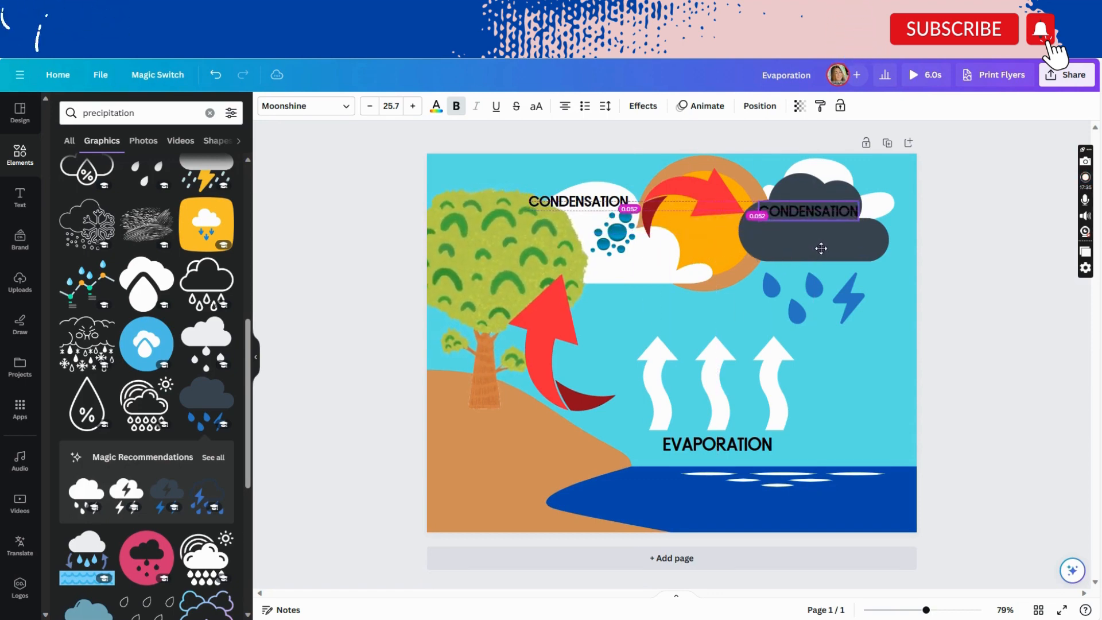
{"action": "double_click", "coordinate": [815, 212]}
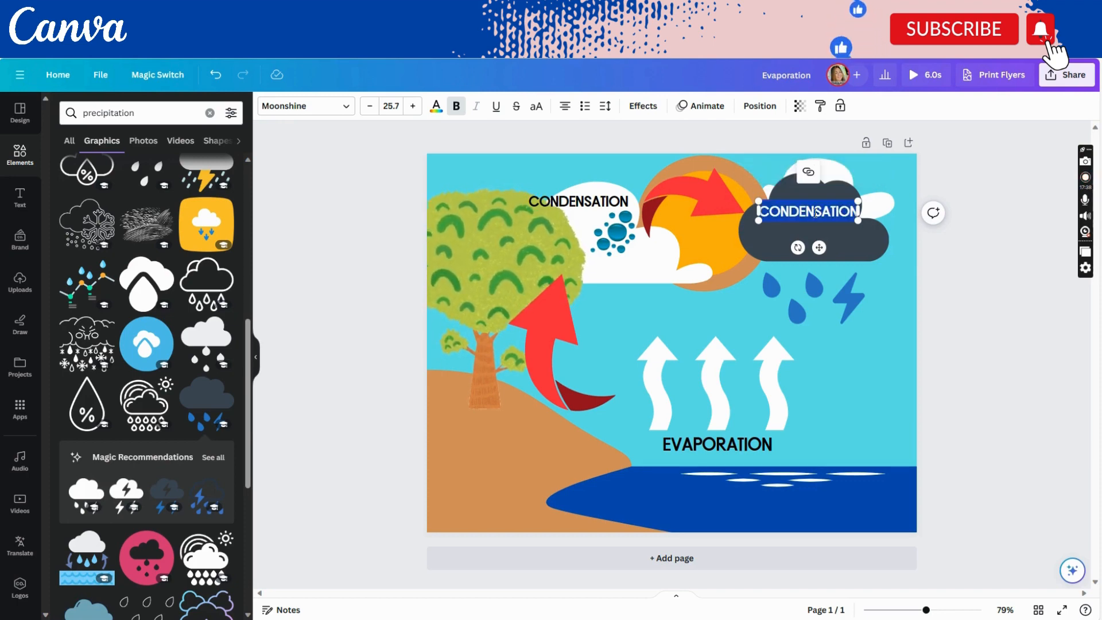
{"action": "type", "text": "i"}
{"action": "type", "text": "REC"}
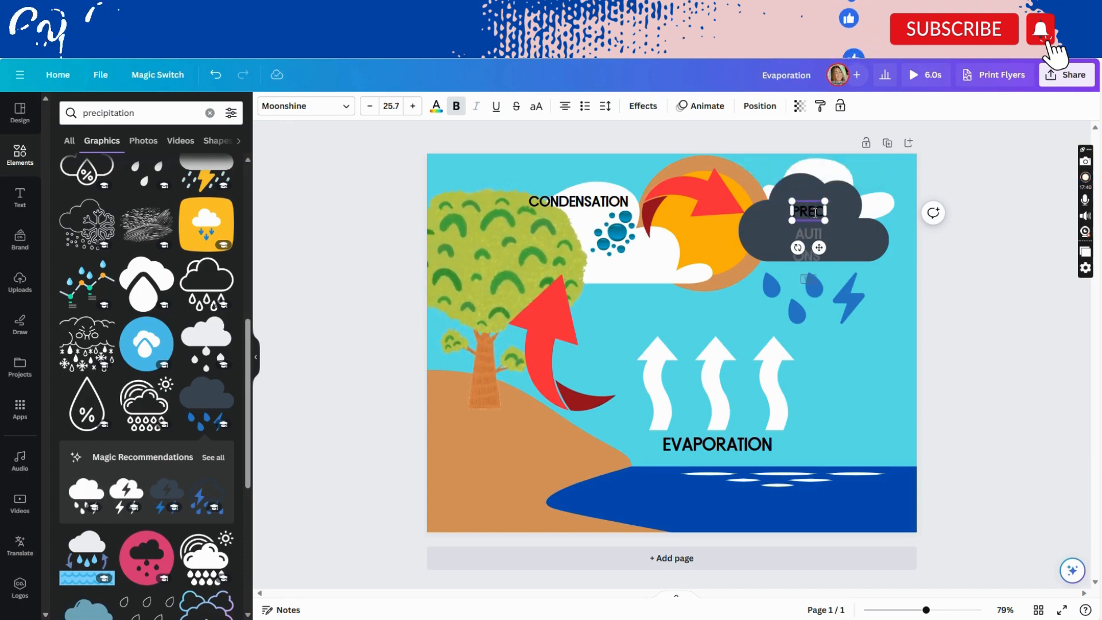
{"action": "type", "text": "IP"}
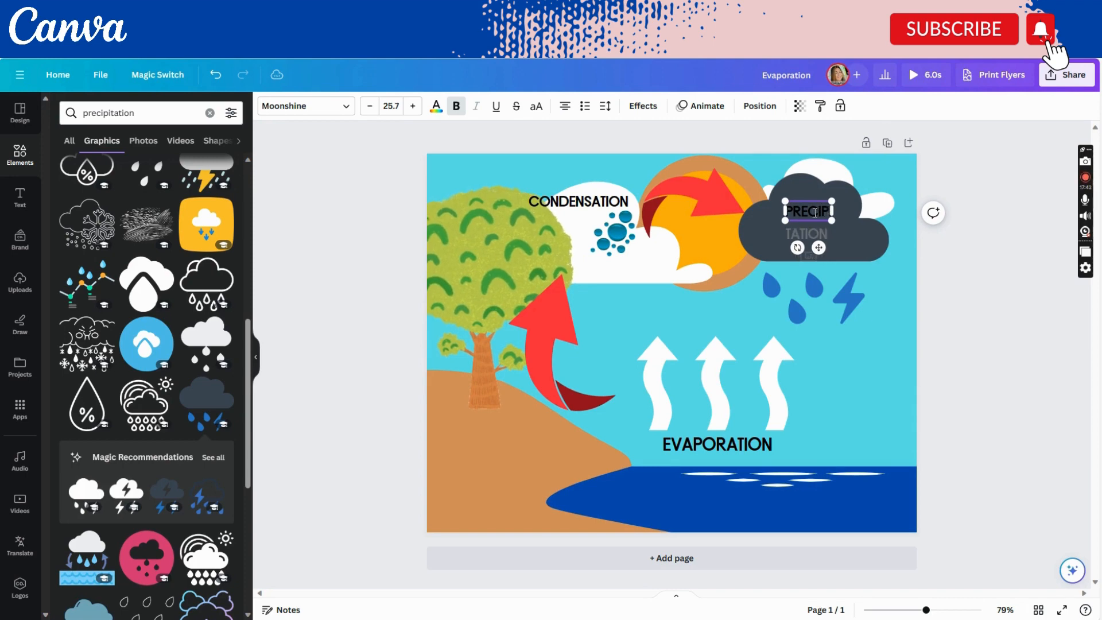
{"action": "type", "text": "ITATION"}
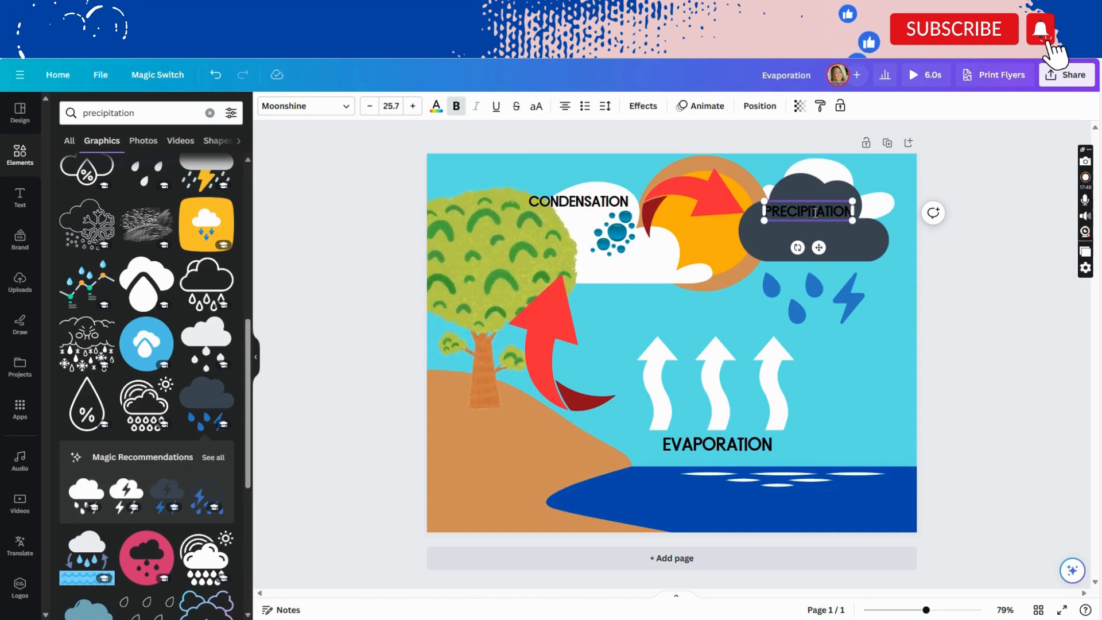
Set the PRECIPITATION label's text color to white (#ffffff).
{"action": "double_click", "coordinate": [815, 212]}
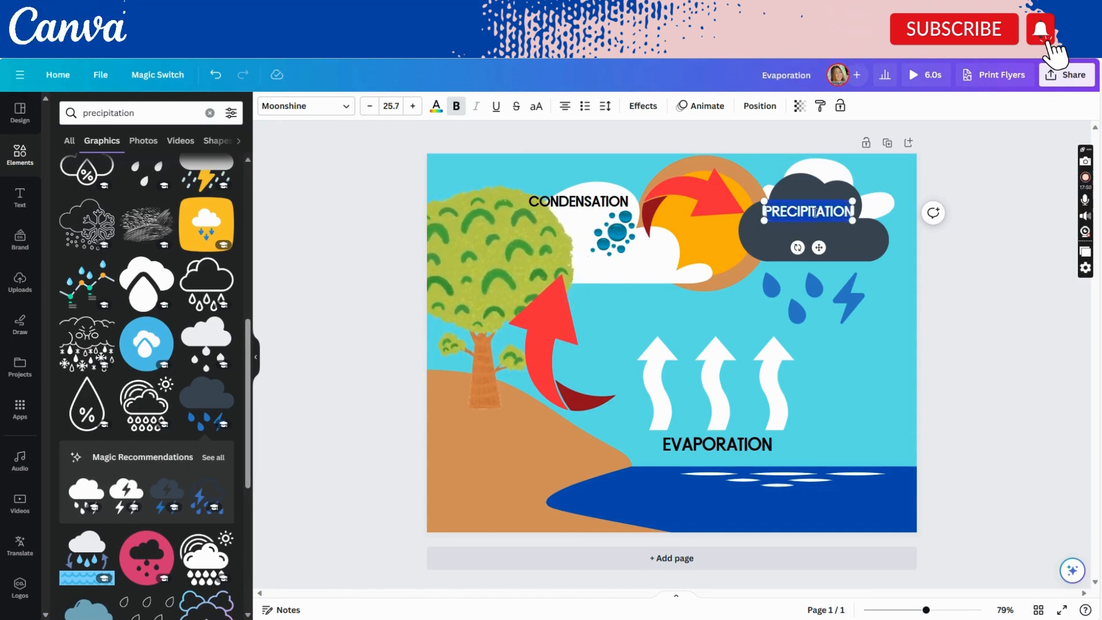
{"action": "left_click", "coordinate": [438, 110]}
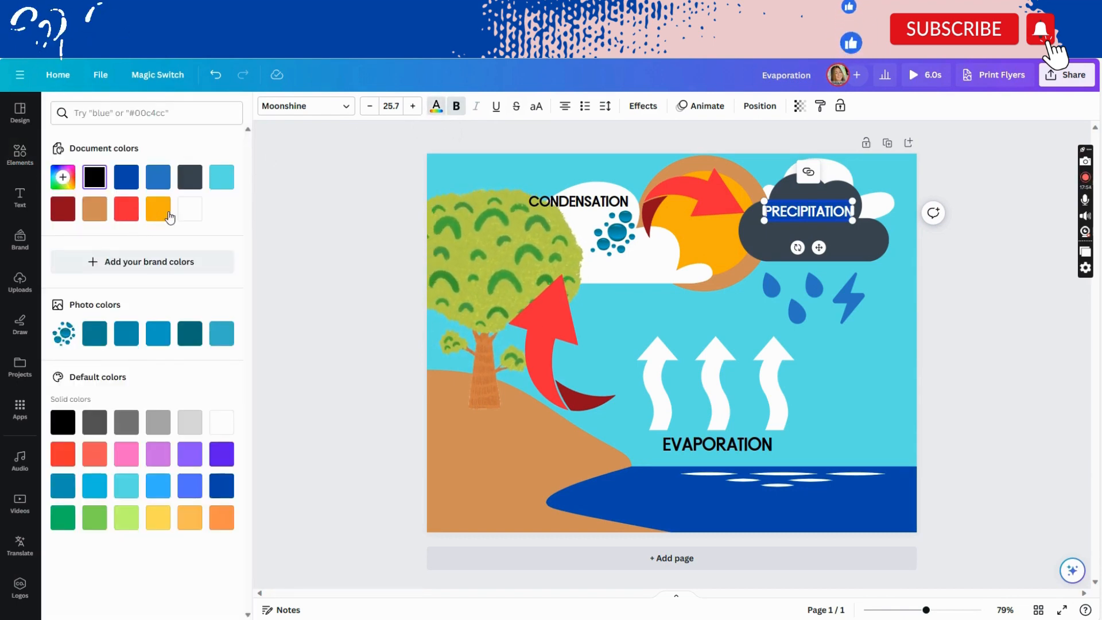
{"action": "left_click", "coordinate": [218, 184]}
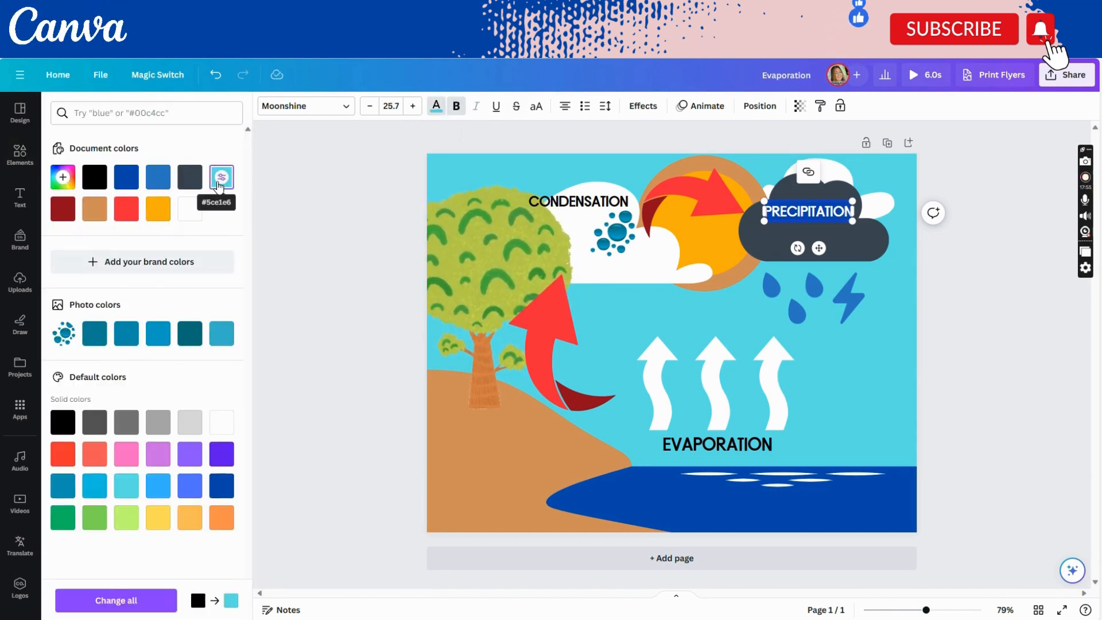
{"action": "left_click", "coordinate": [190, 211]}
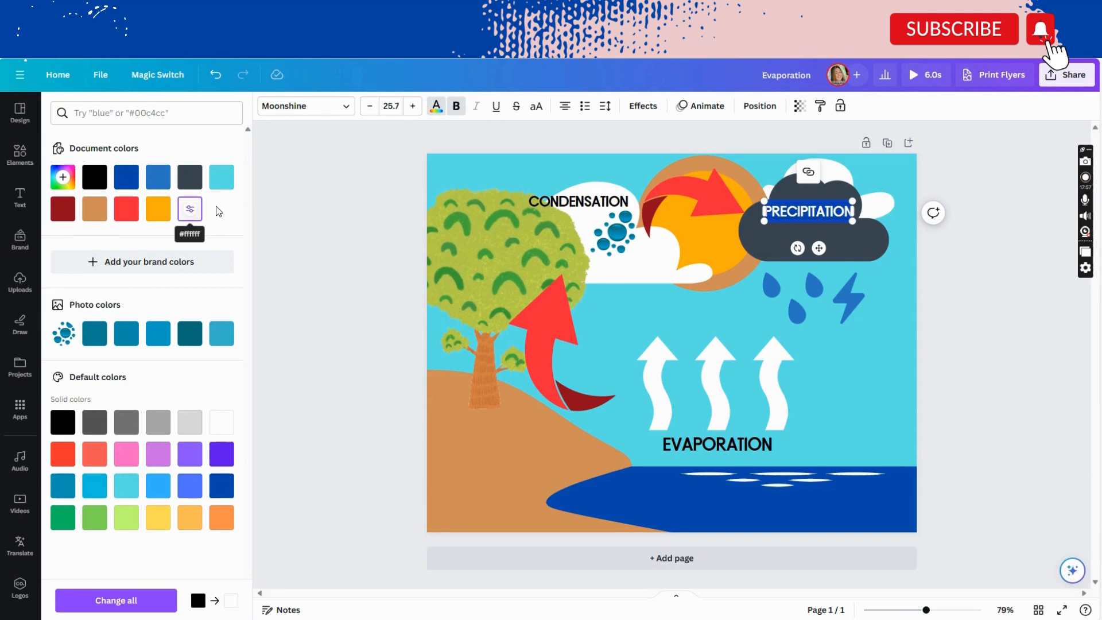
{"action": "left_click", "coordinate": [304, 206]}
{"action": "left_click", "coordinate": [947, 264]}
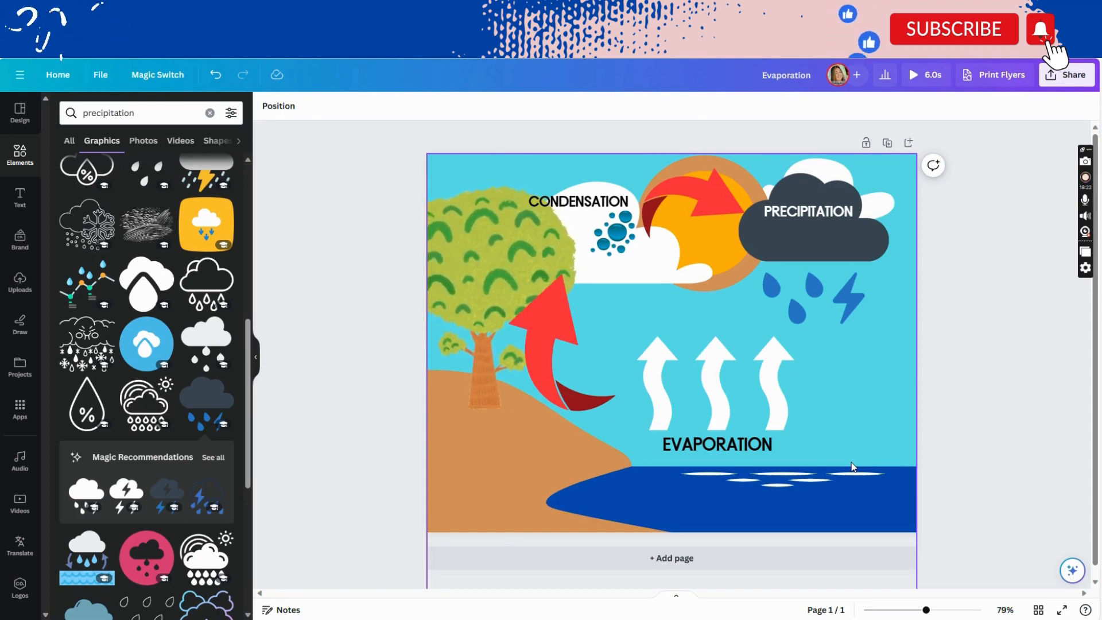
Duplicate the red curved arrow over the sun, place the copy below the PRECIPITATION cloud and rotate it to point down toward the lake.
{"action": "left_click", "coordinate": [714, 206]}
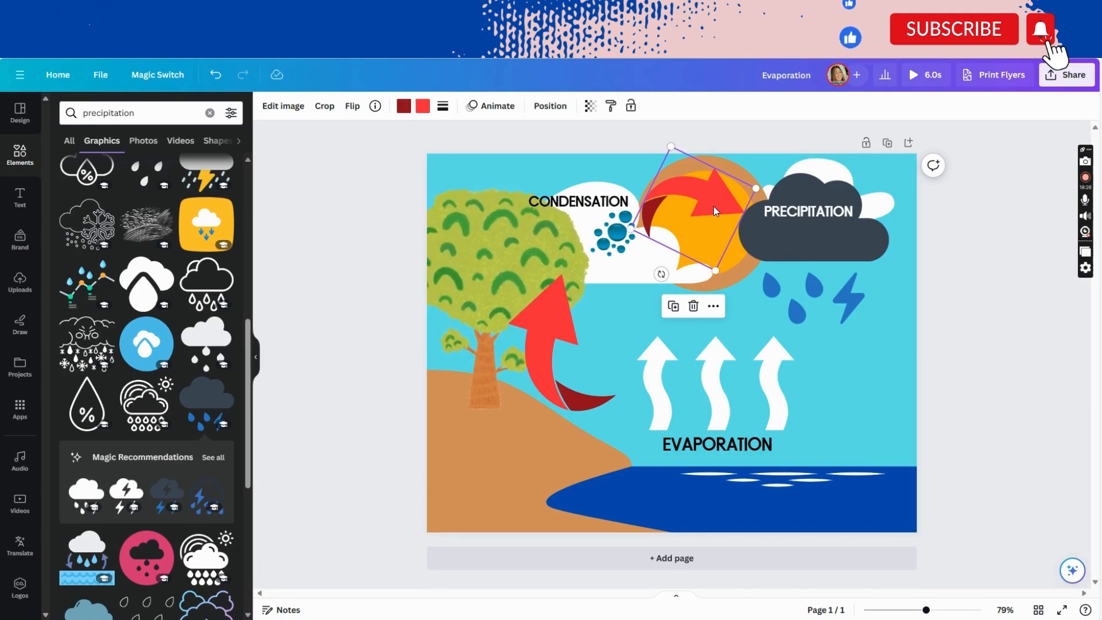
{"action": "left_click", "coordinate": [672, 310]}
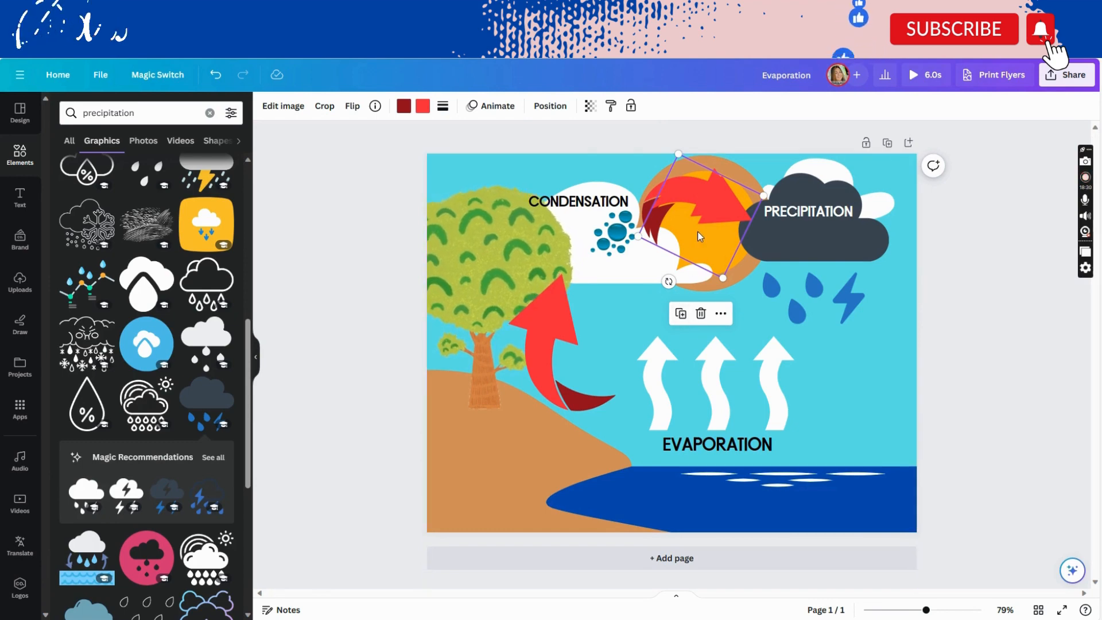
{"action": "left_click_drag", "start_coordinate": [699, 236], "coordinate": [832, 317]}
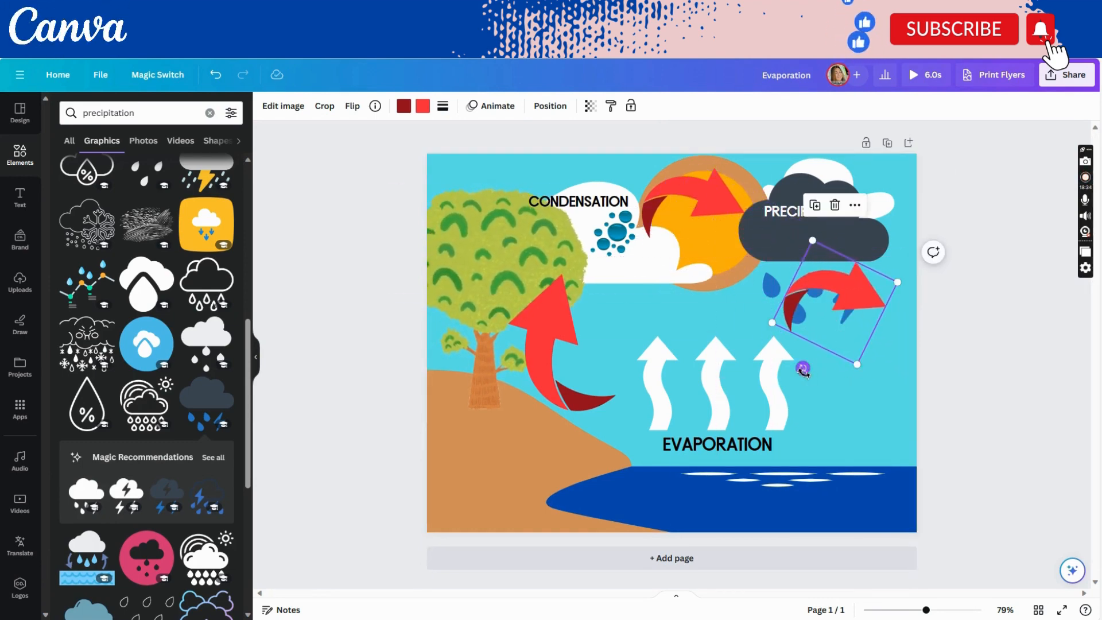
{"action": "left_click_drag", "start_coordinate": [802, 368], "coordinate": [806, 297]}
{"action": "left_click", "coordinate": [390, 360]}
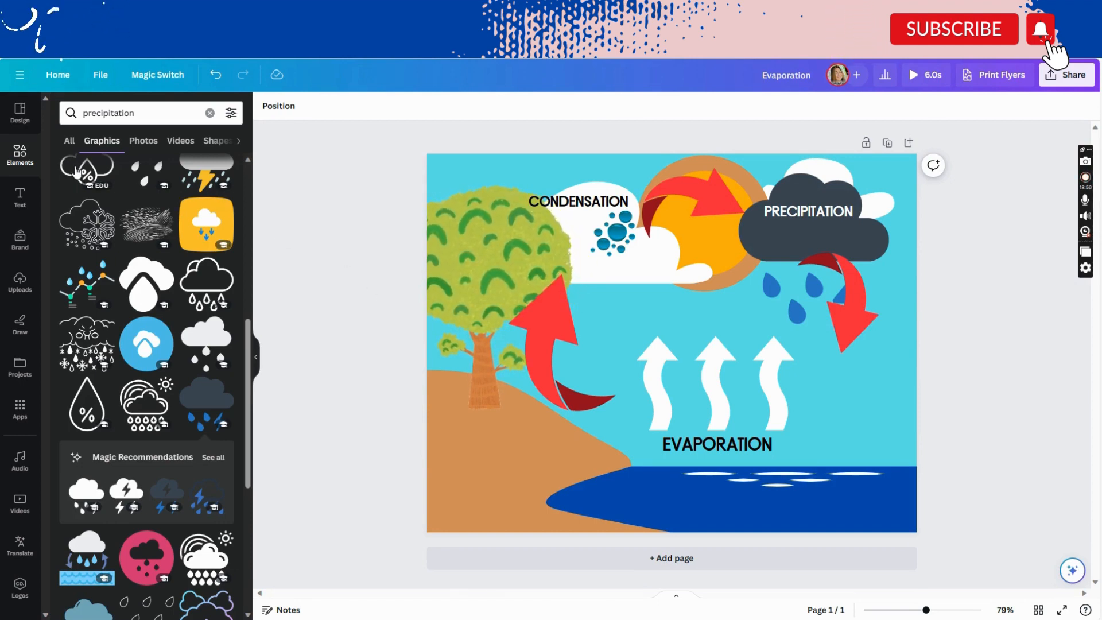
Search the graphics for "water cycle collection".
{"action": "double_click", "coordinate": [110, 113]}
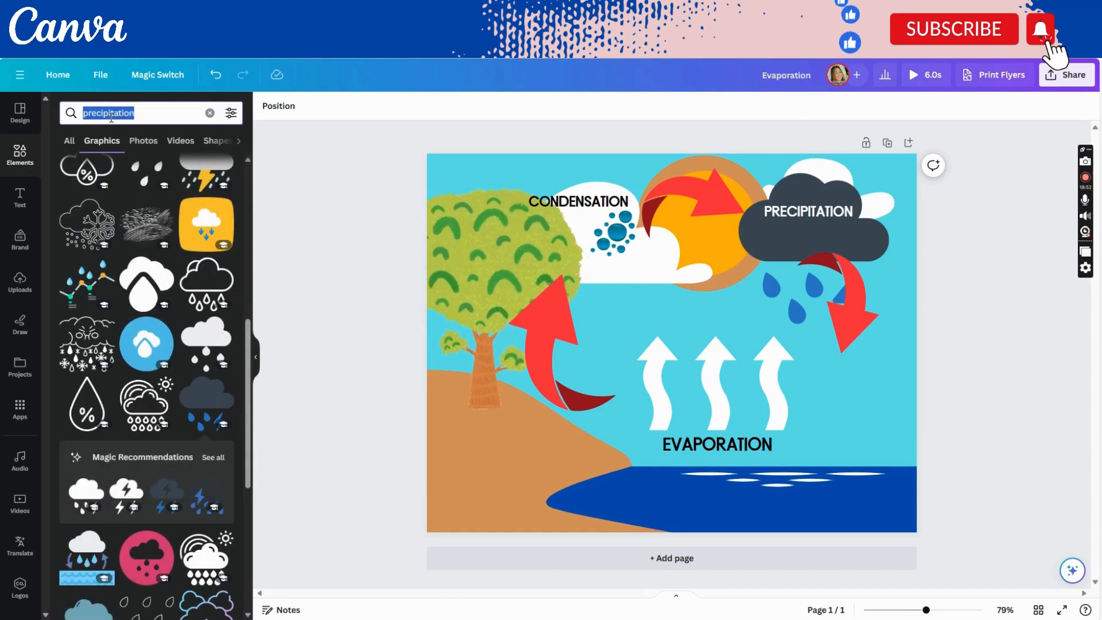
{"action": "type", "text": "wate"}
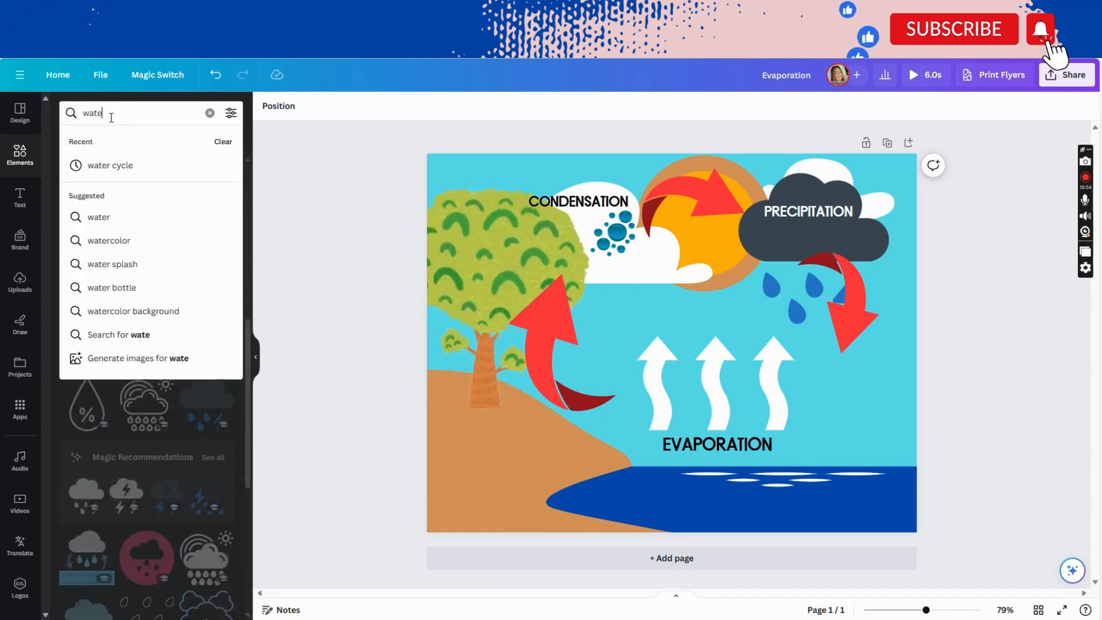
{"action": "type", "text": "r cy"}
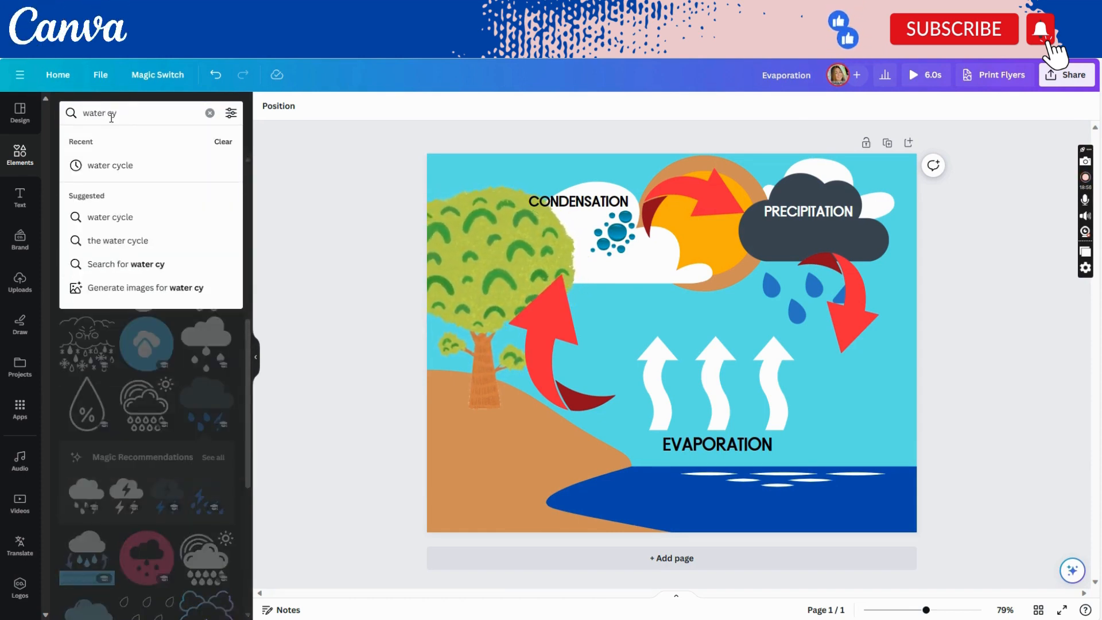
{"action": "type", "text": "cle coll"}
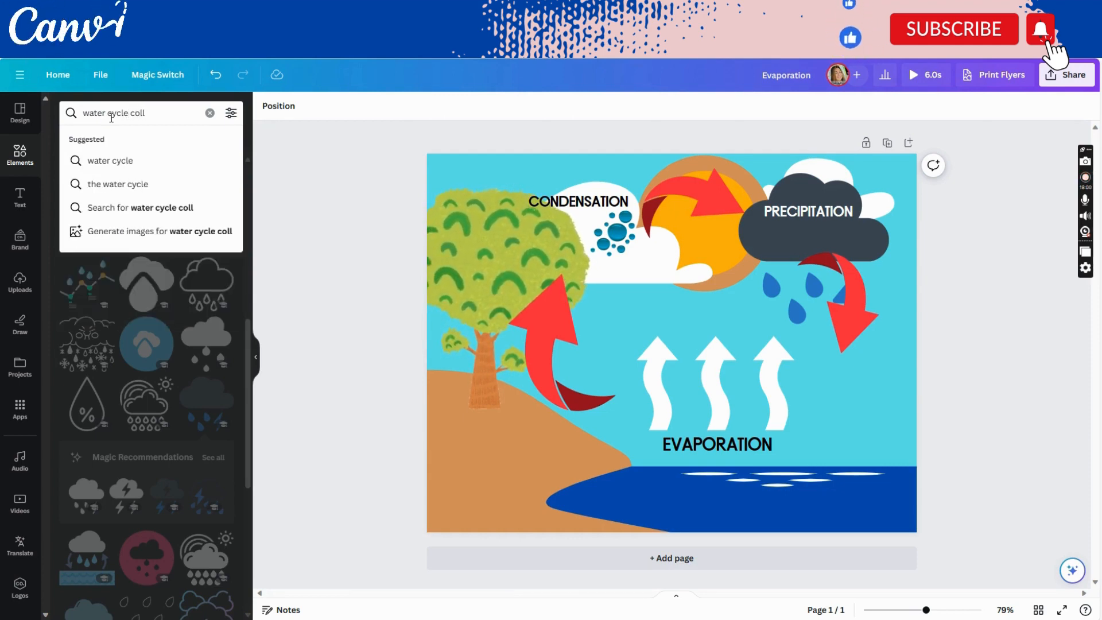
{"action": "type", "text": "ec"}
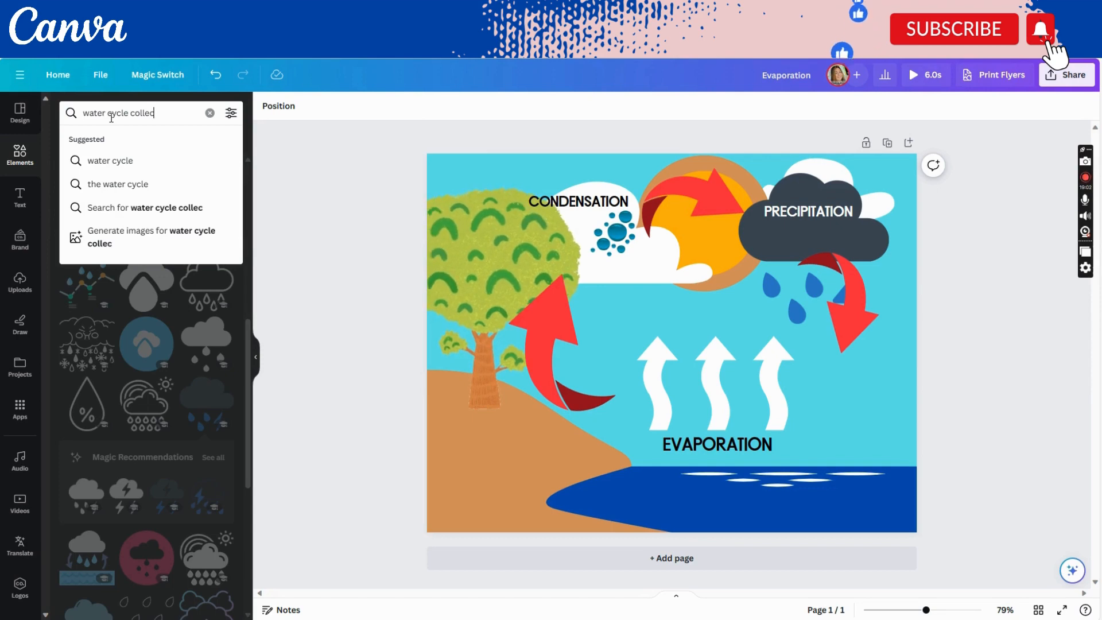
{"action": "type", "text": "tion"}
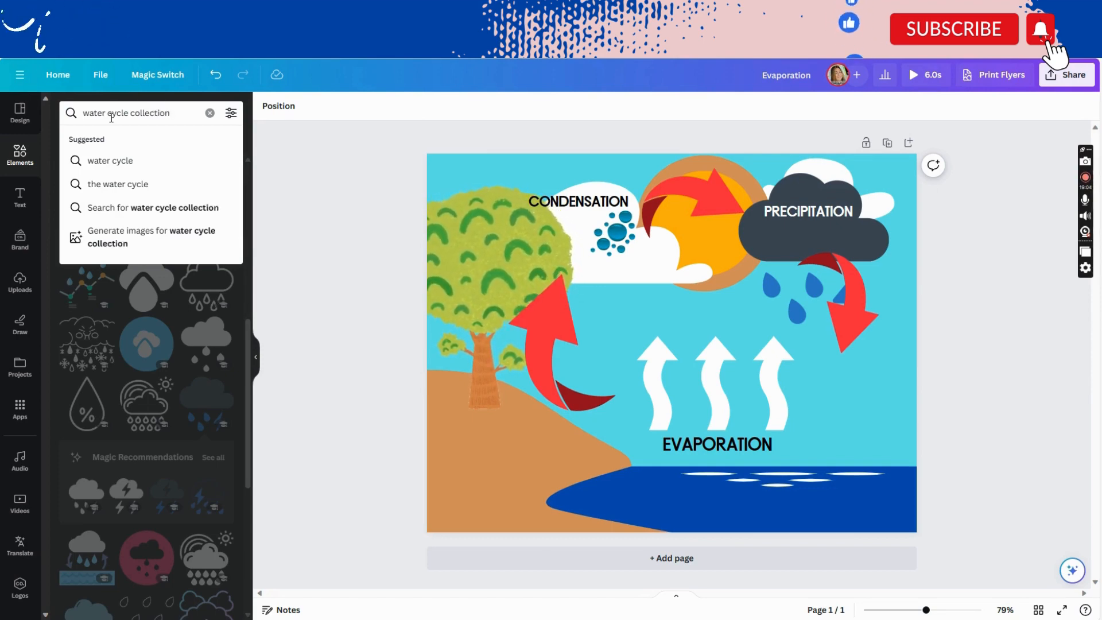
{"action": "key", "text": "Return"}
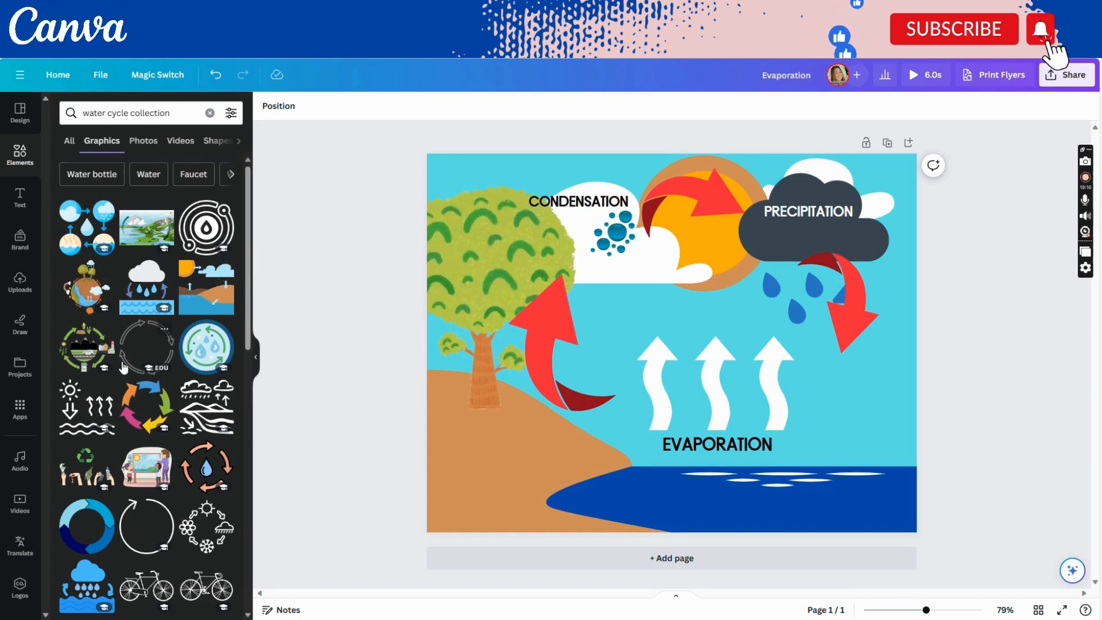
Look through the "water cycle collection" results for a graphic that suits the collection stage.
{"action": "scroll", "coordinate": [116, 390], "scroll_direction": "down", "scroll_amount": 3}
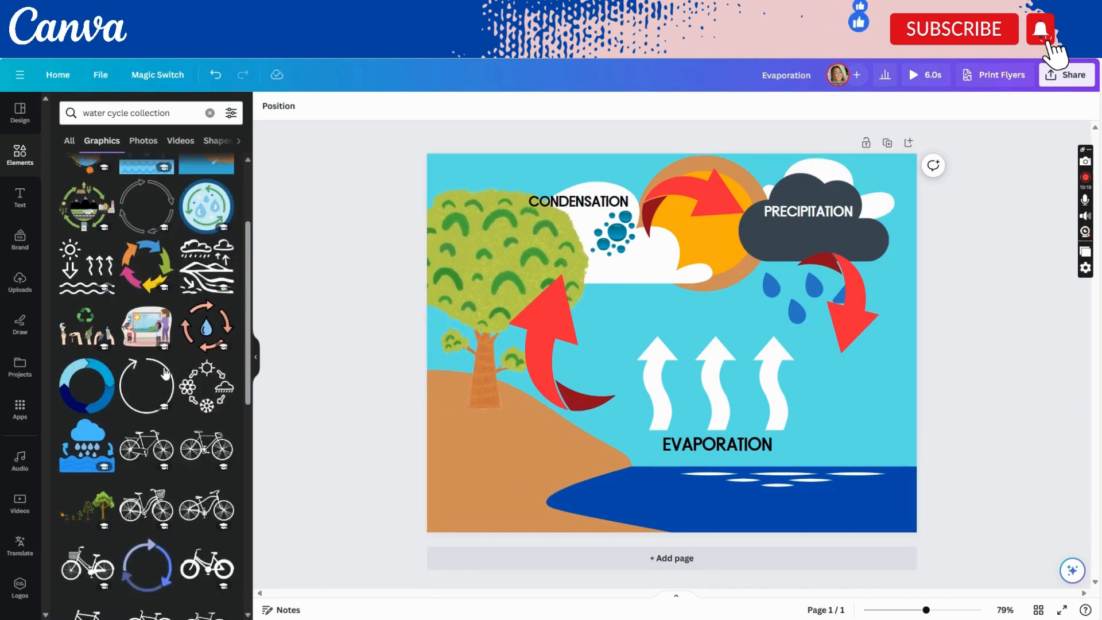
{"action": "scroll", "coordinate": [152, 345], "scroll_direction": "down", "scroll_amount": 6}
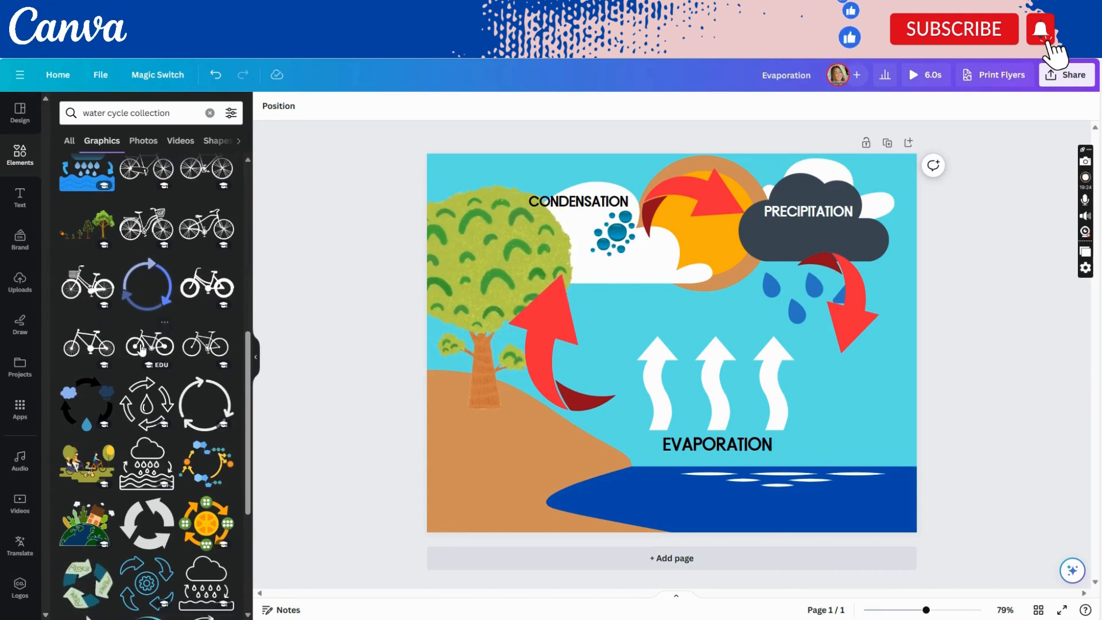
{"action": "scroll", "coordinate": [146, 361], "scroll_direction": "down", "scroll_amount": 2}
{"action": "scroll", "coordinate": [141, 377], "scroll_direction": "down", "scroll_amount": 4}
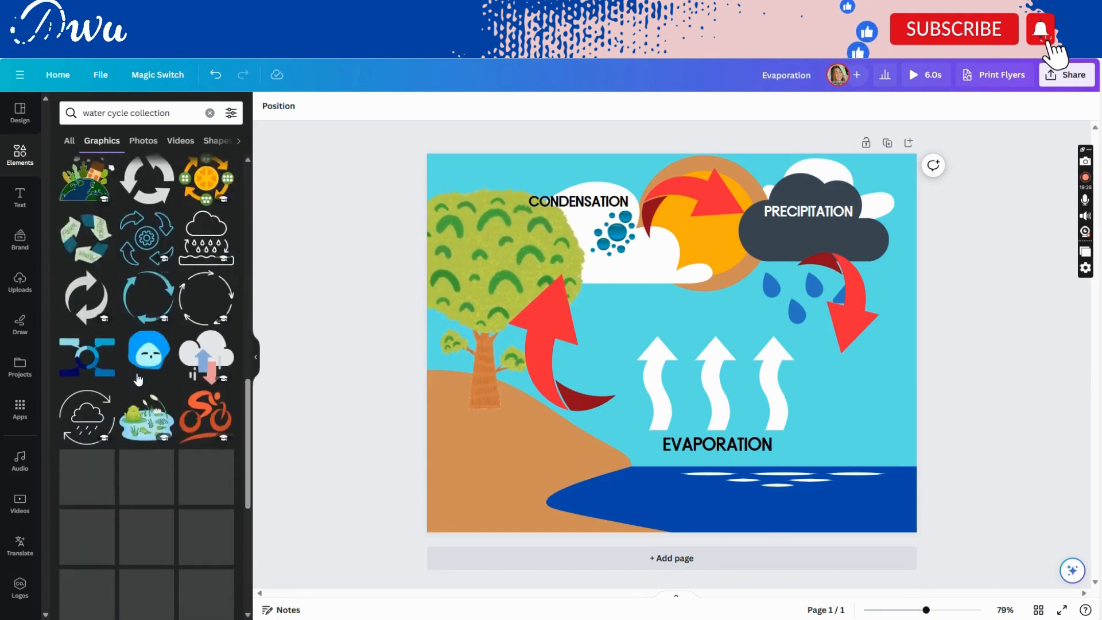
{"action": "scroll", "coordinate": [130, 350], "scroll_direction": "up", "scroll_amount": 10}
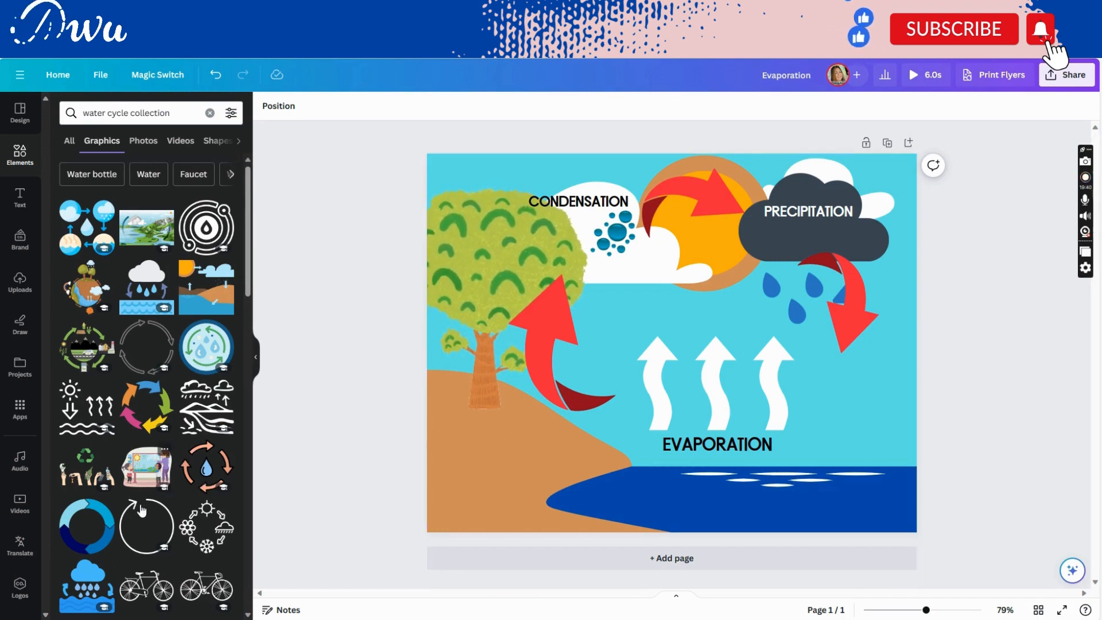
{"action": "scroll", "coordinate": [109, 555], "scroll_direction": "down", "scroll_amount": 1}
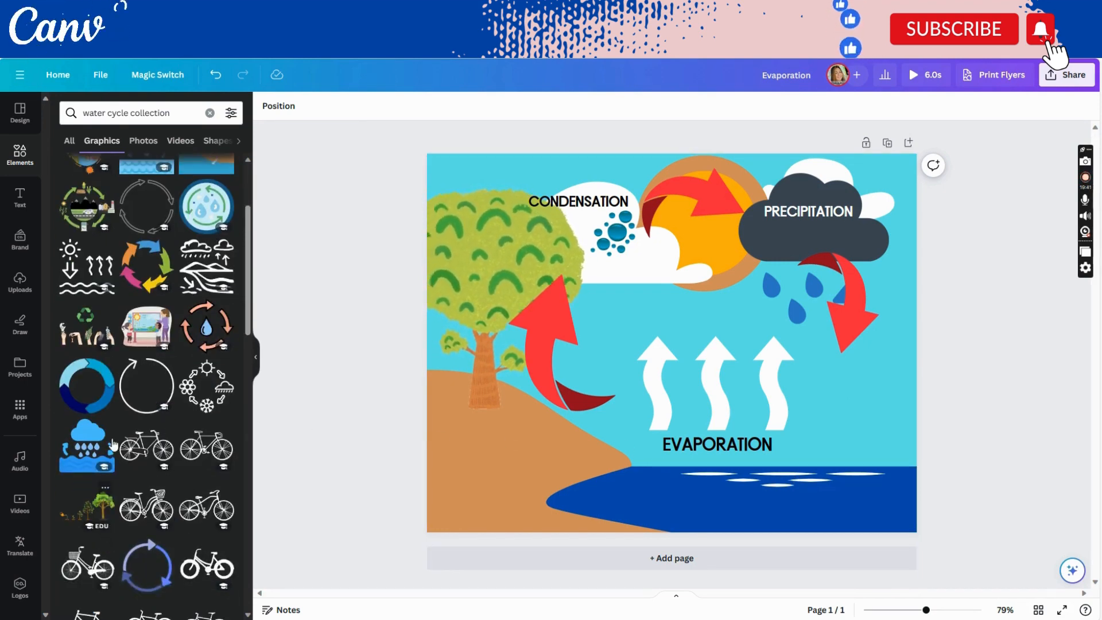
{"action": "scroll", "coordinate": [85, 188], "scroll_direction": "up", "scroll_amount": 1}
Search the graphics for "water collection" and place the broad-leaved green seaweed in the lake at the flyer's lower-right corner.
{"action": "left_click", "coordinate": [173, 113]}
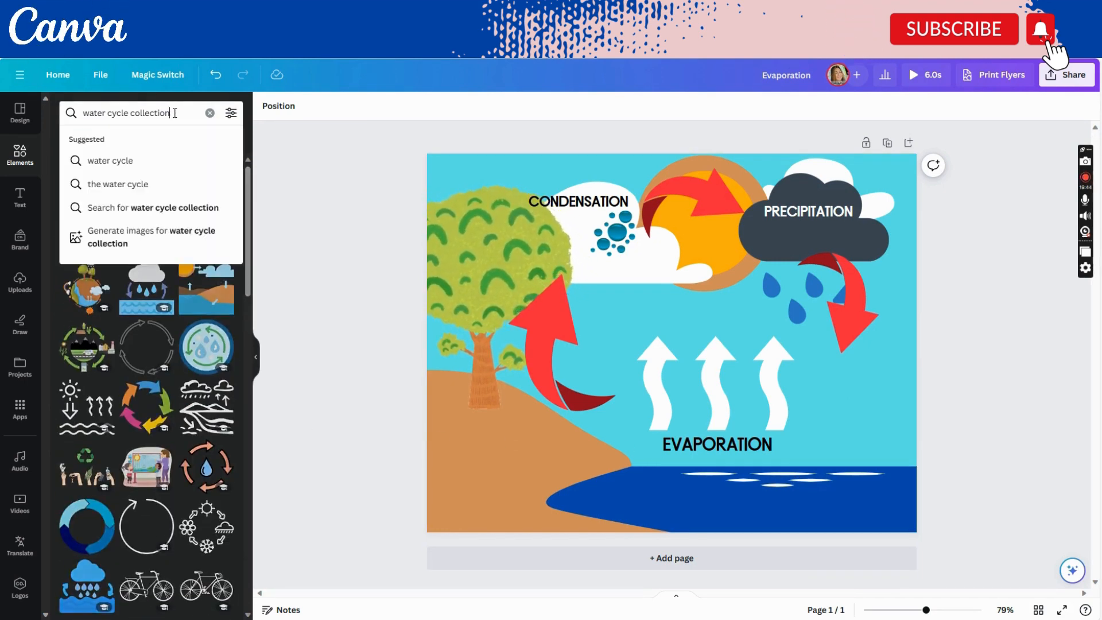
{"action": "left_click_drag", "start_coordinate": [173, 113], "coordinate": [125, 113]}
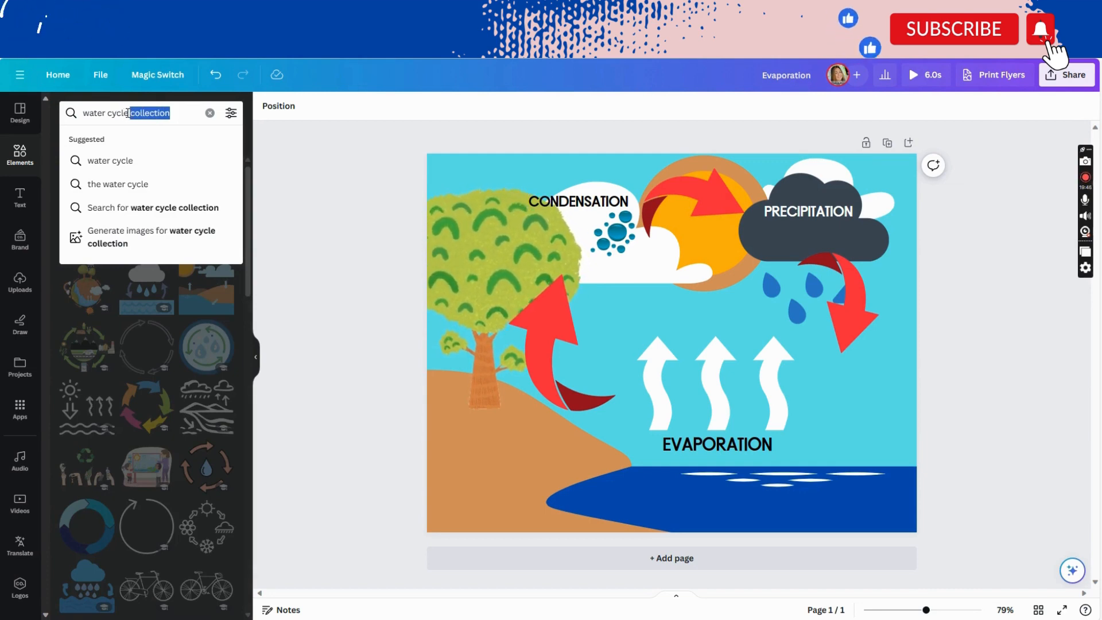
{"action": "left_click", "coordinate": [128, 113]}
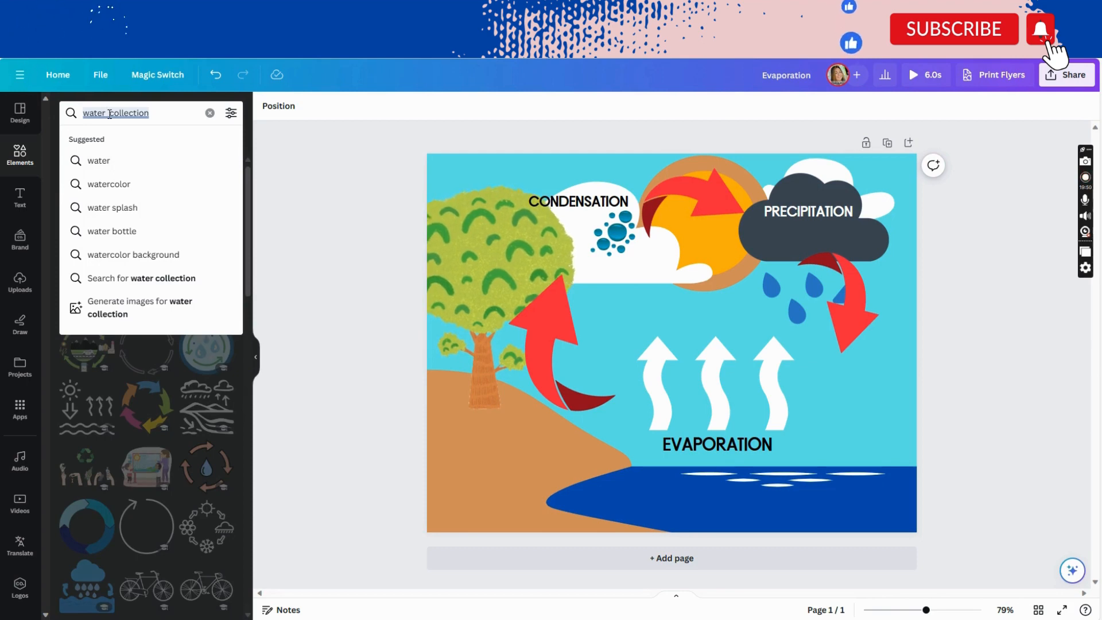
{"action": "key", "text": "Return"}
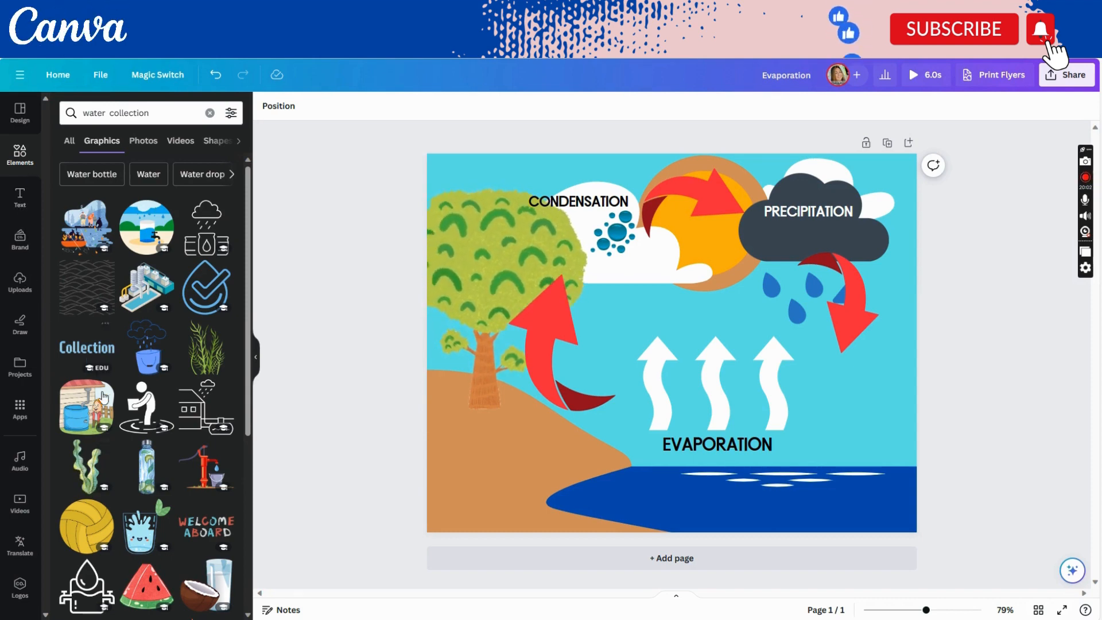
{"action": "scroll", "coordinate": [104, 399], "scroll_direction": "down", "scroll_amount": 3}
{"action": "scroll", "coordinate": [112, 413], "scroll_direction": "down", "scroll_amount": 3}
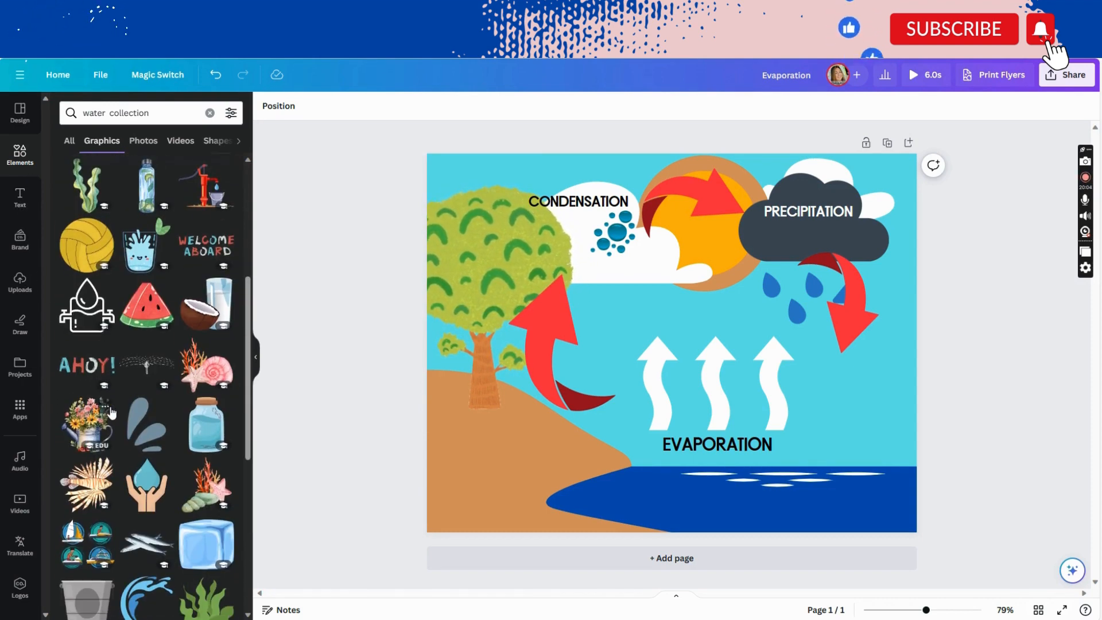
{"action": "scroll", "coordinate": [112, 413], "scroll_direction": "down", "scroll_amount": 3}
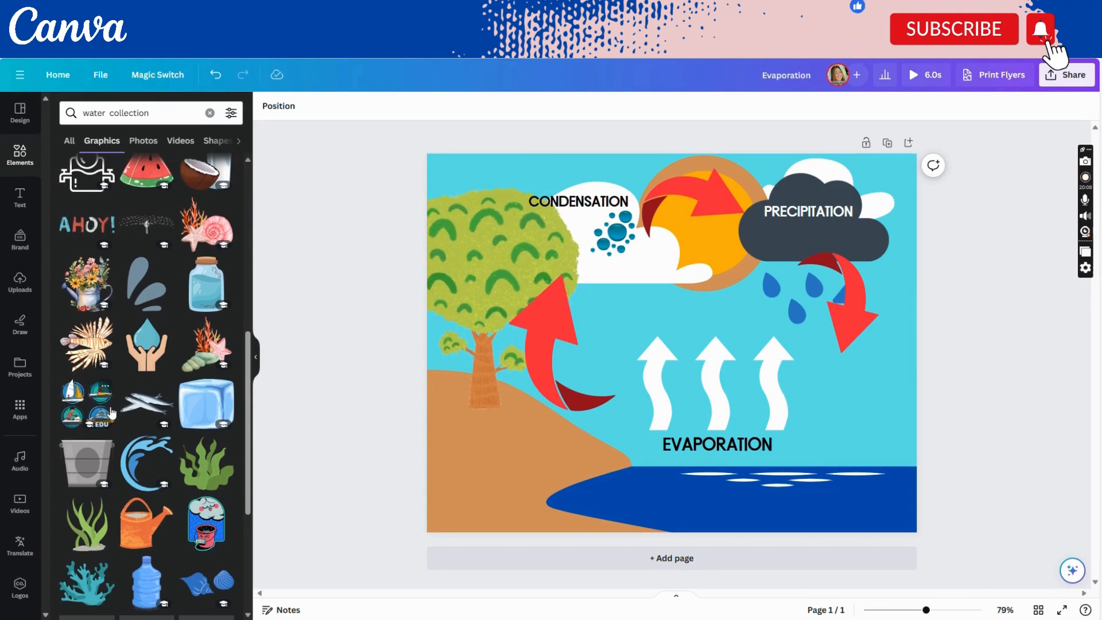
{"action": "scroll", "coordinate": [109, 410], "scroll_direction": "down", "scroll_amount": 3}
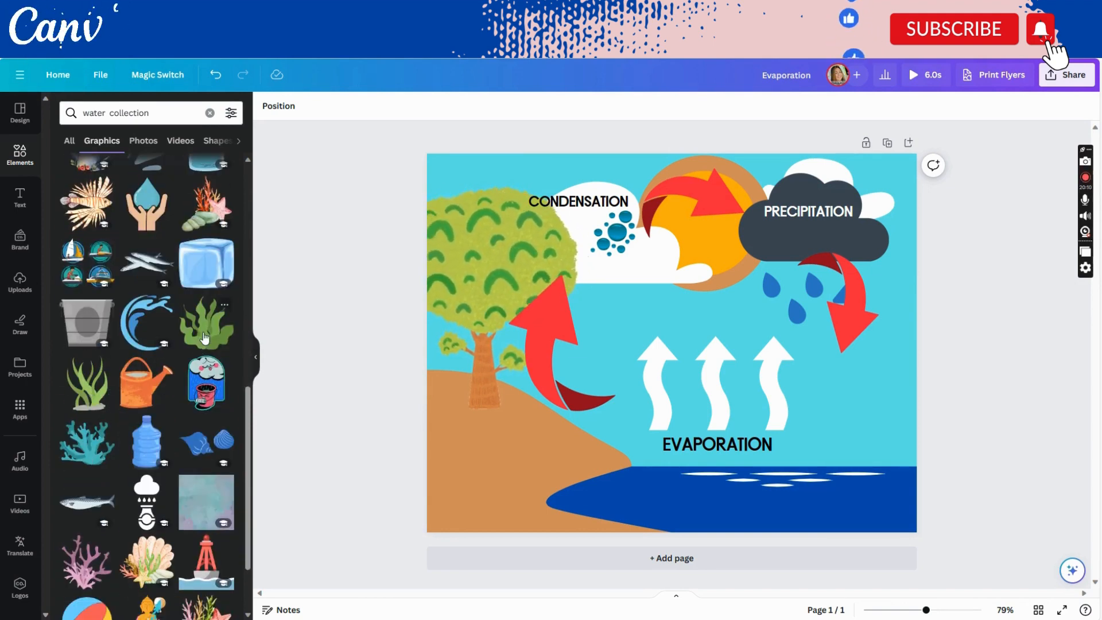
{"action": "left_click_drag", "start_coordinate": [205, 339], "coordinate": [794, 424]}
{"action": "left_click_drag", "start_coordinate": [777, 532], "coordinate": [893, 503]}
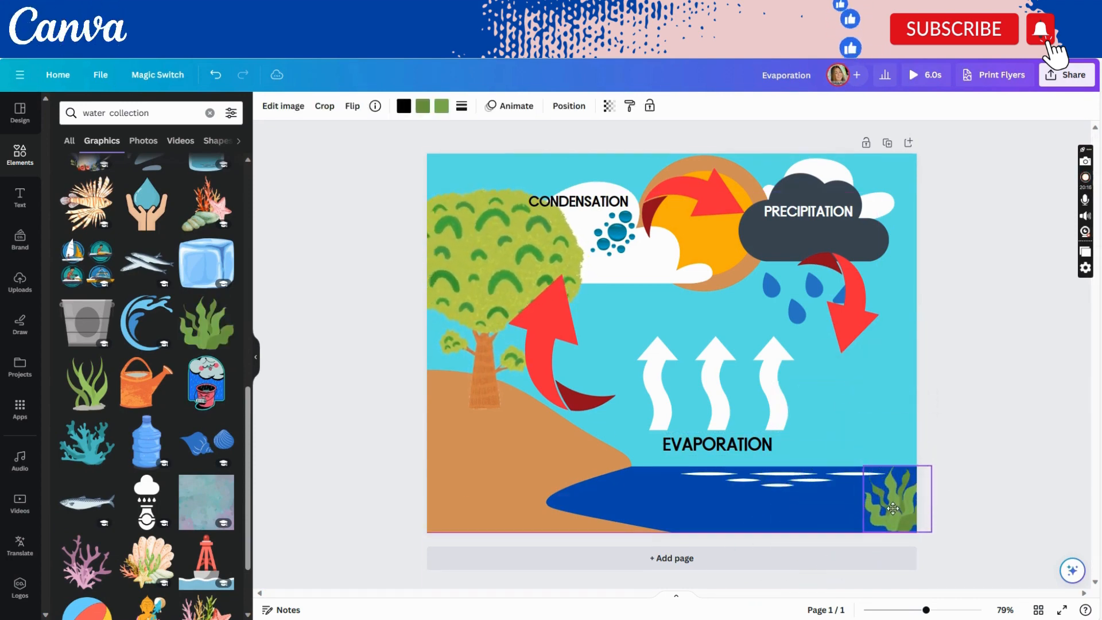
{"action": "left_click", "coordinate": [373, 404]}
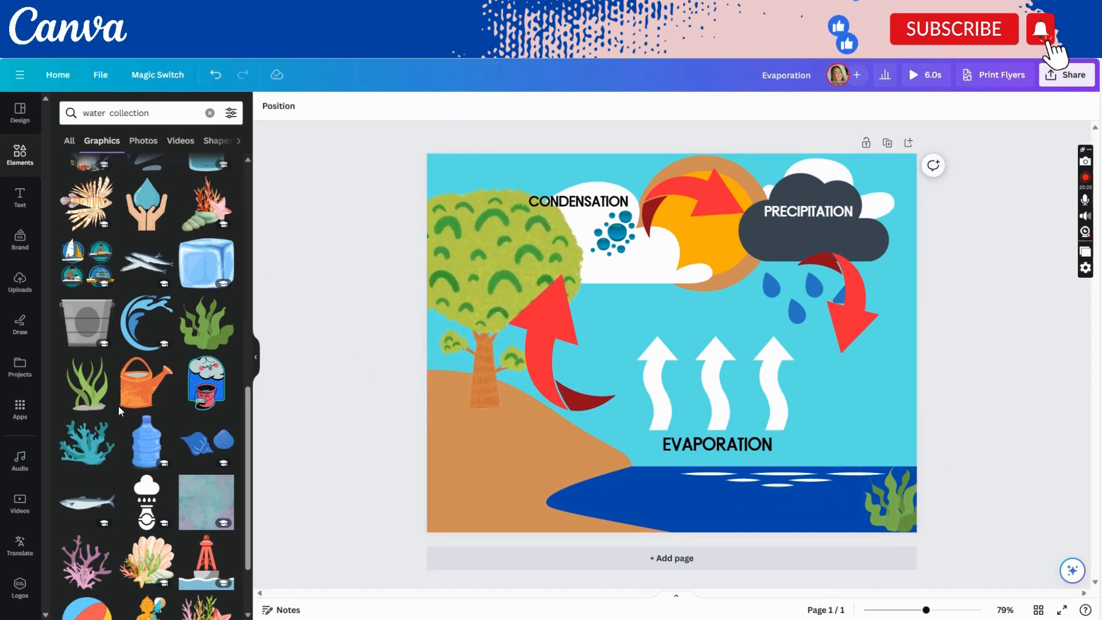
Search the graphics for "river" and place the winding river with dark green mountains over the right end of the lake.
{"action": "scroll", "coordinate": [132, 408], "scroll_direction": "down", "scroll_amount": 3}
{"action": "scroll", "coordinate": [167, 412], "scroll_direction": "down", "scroll_amount": 4}
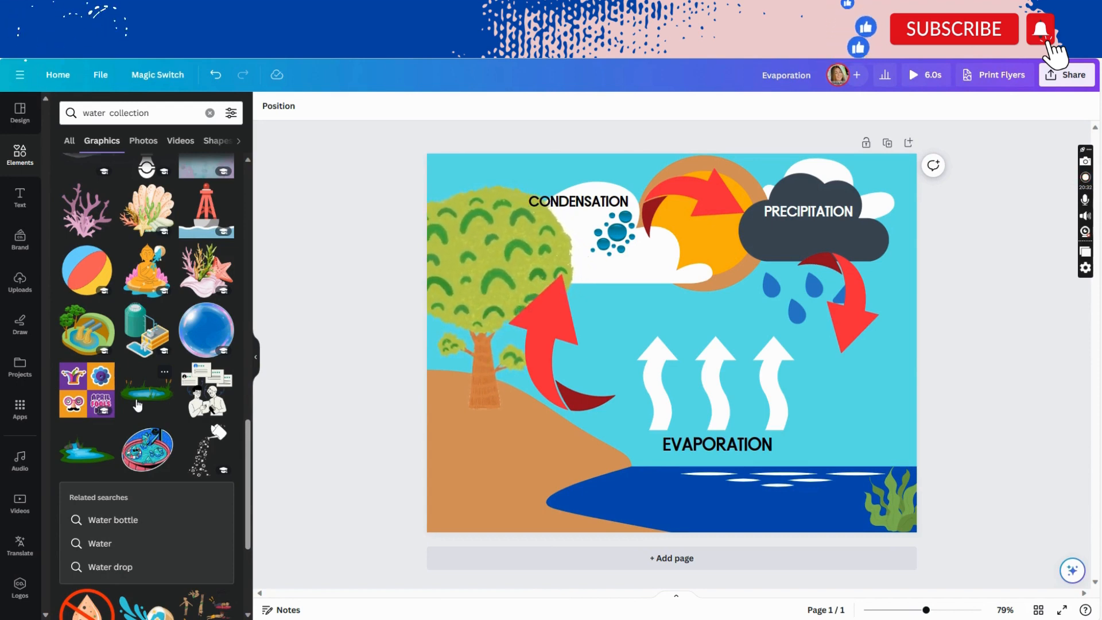
{"action": "left_click_drag", "start_coordinate": [151, 114], "coordinate": [122, 113]}
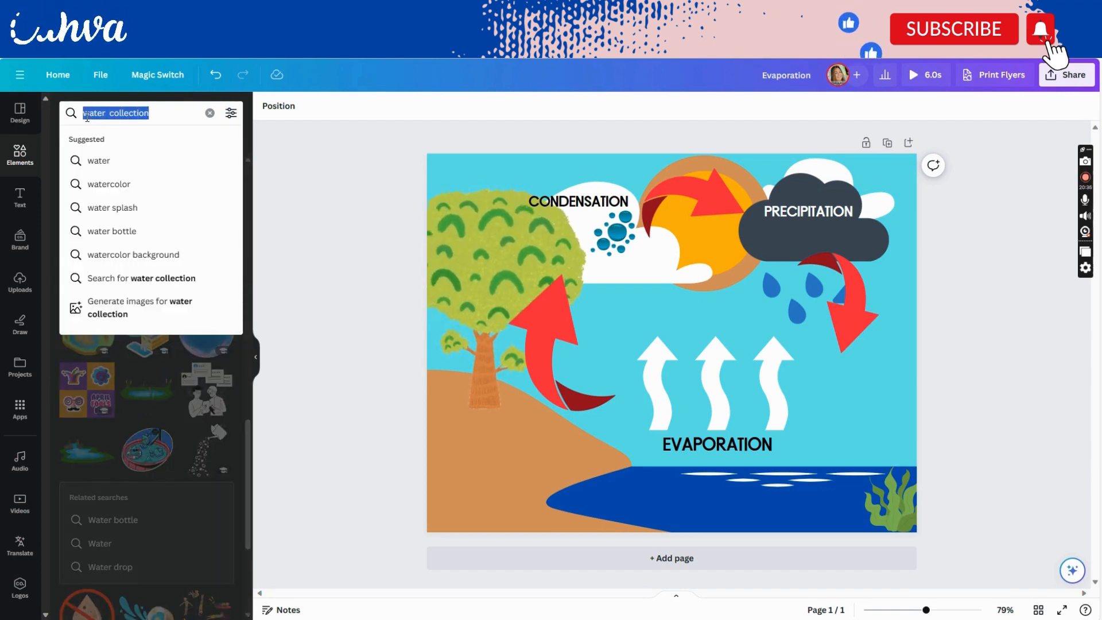
{"action": "type", "text": "riv"}
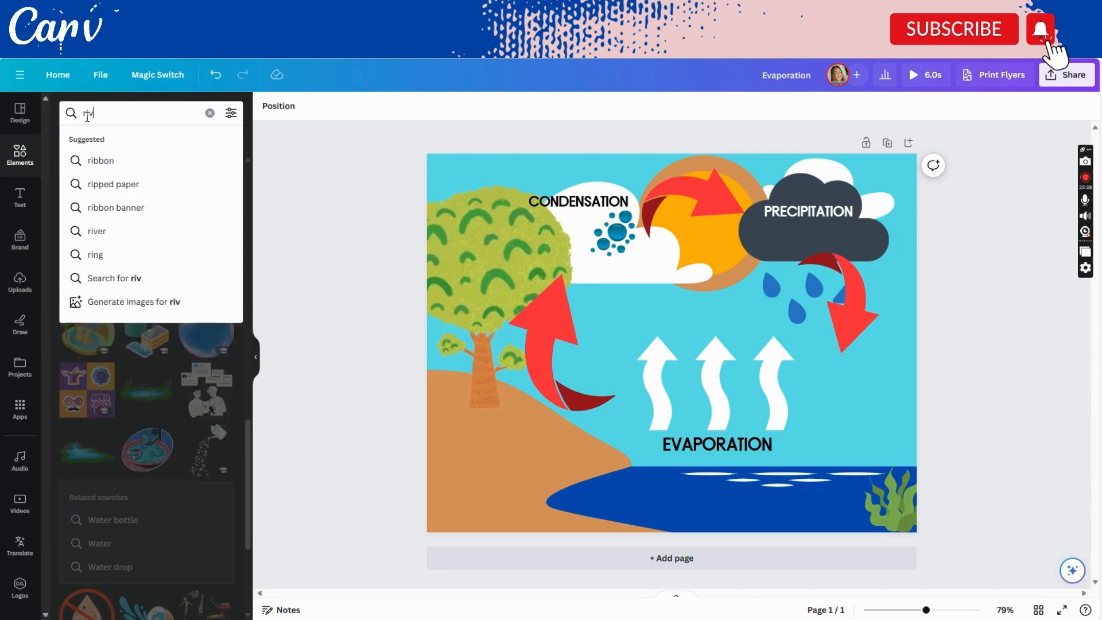
{"action": "type", "text": "er"}
{"action": "key", "text": "Return"}
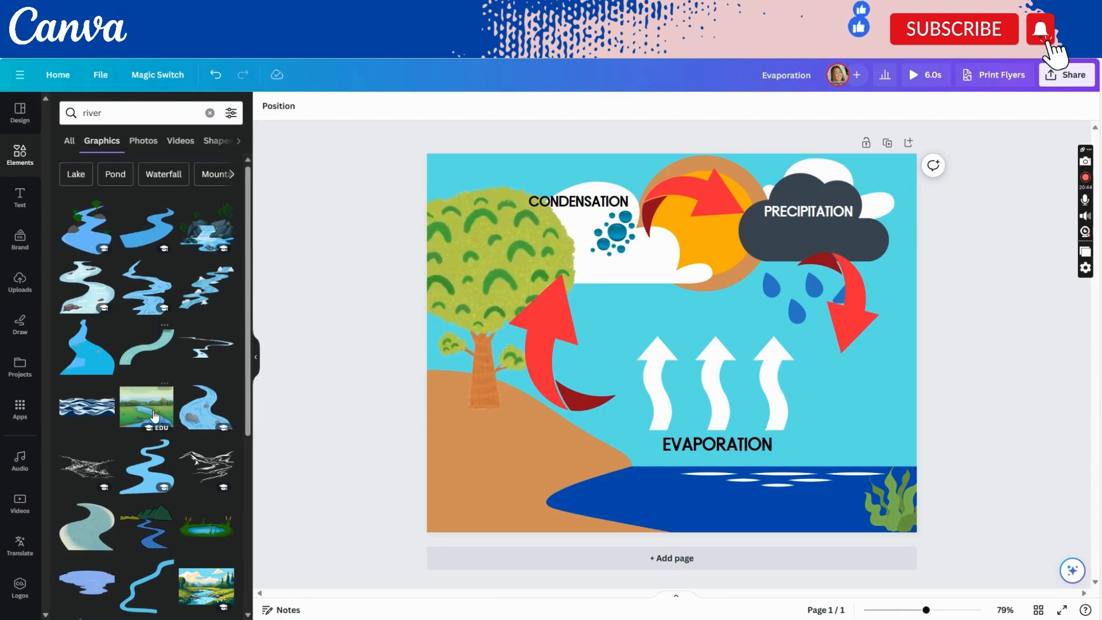
{"action": "left_click", "coordinate": [149, 529]}
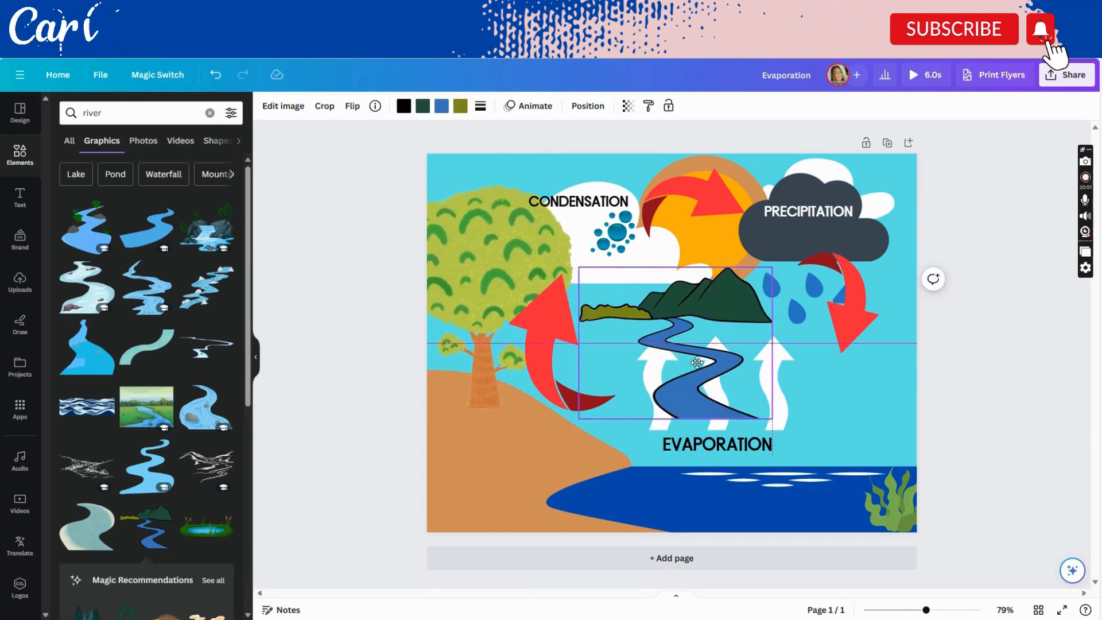
{"action": "left_click_drag", "start_coordinate": [673, 357], "coordinate": [827, 520]}
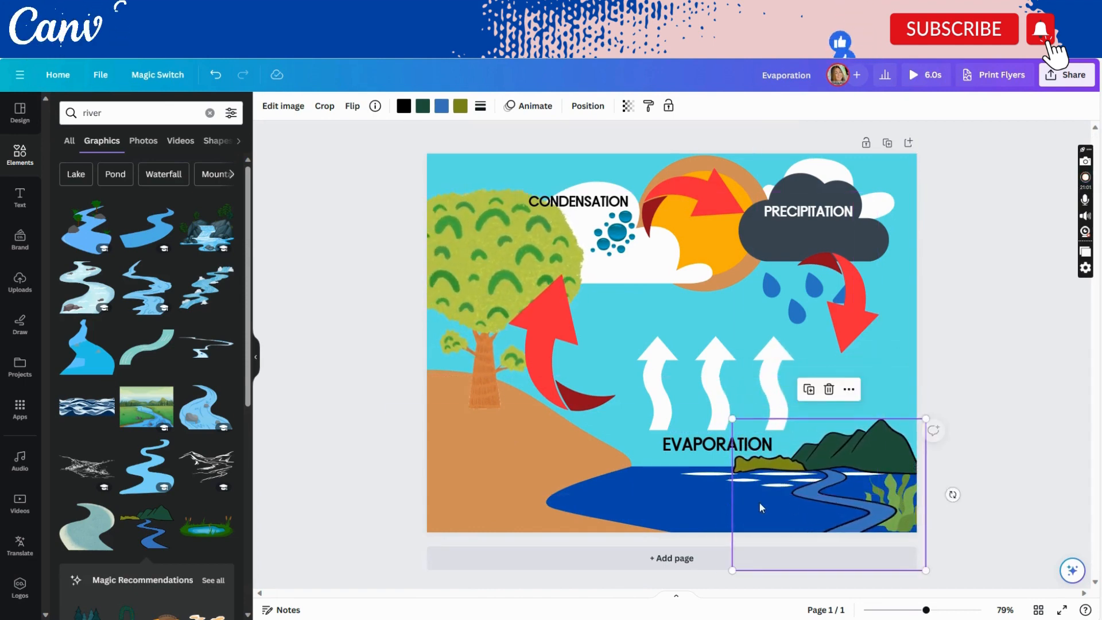
{"action": "left_click", "coordinate": [692, 501]}
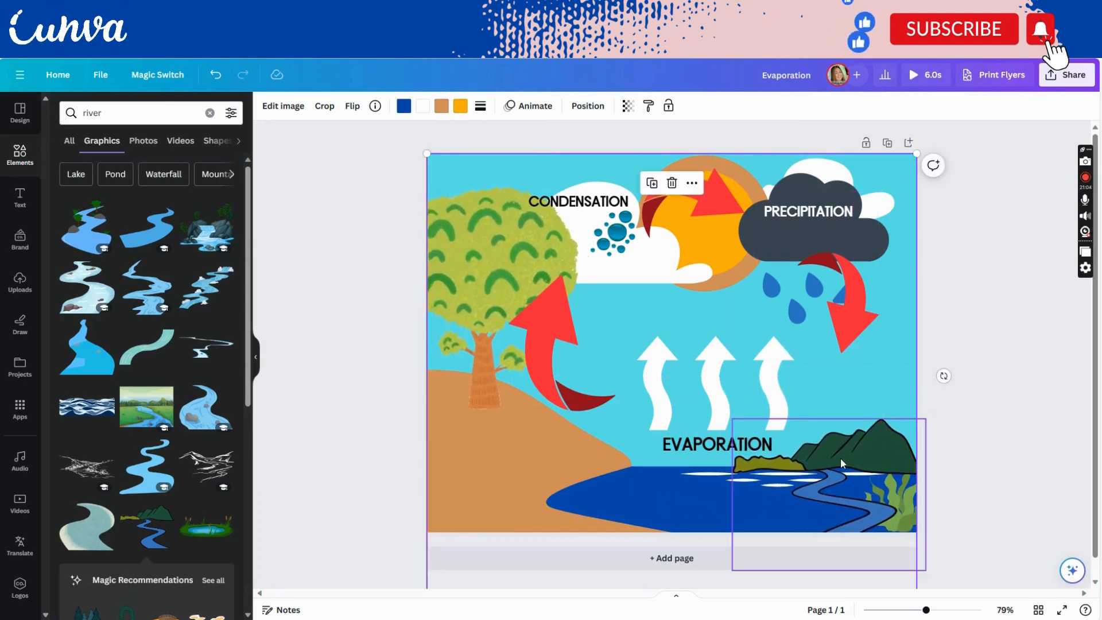
{"action": "mouse_move", "coordinate": [840, 457]}
{"action": "left_mouse_down"}
{"action": "mouse_move", "coordinate": [858, 450]}
{"action": "mouse_move", "coordinate": [835, 454]}
{"action": "left_mouse_up"}
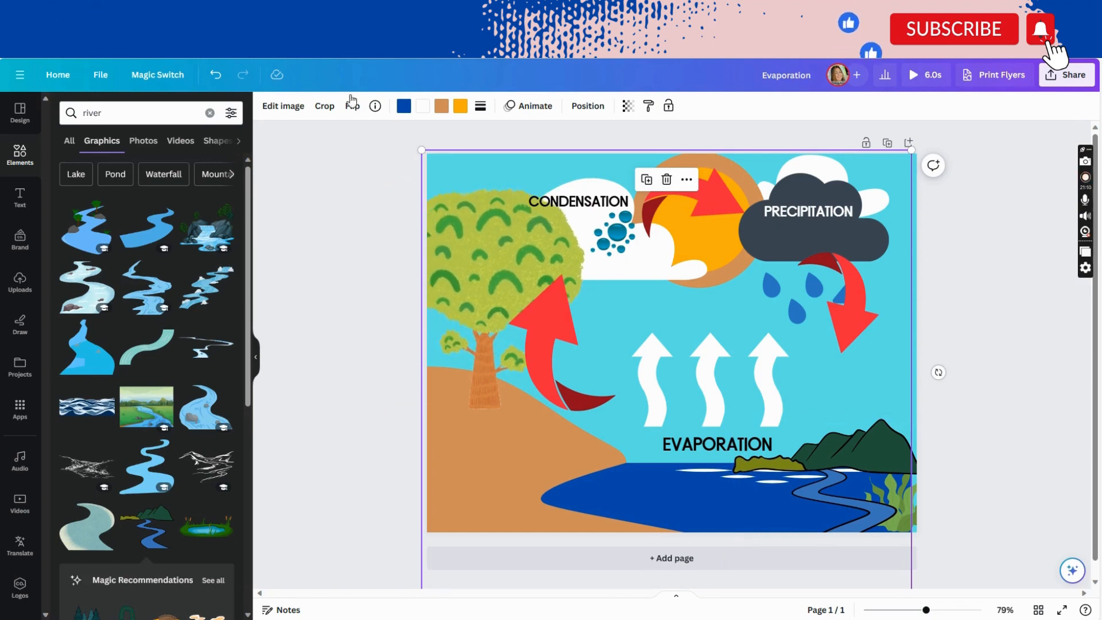
{"action": "left_click", "coordinate": [217, 80]}
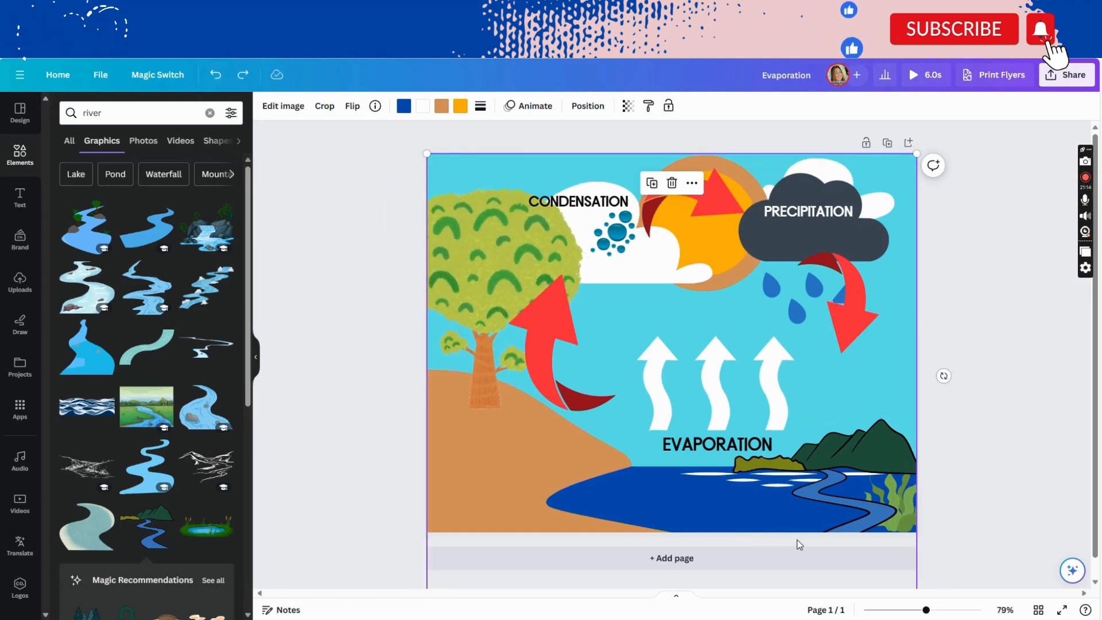
Replace the river with dark green mountains with the rocky waterfall graphic, sized about 6.16 × 5.31 in, at the flyer's lower-right corner.
{"action": "left_click", "coordinate": [869, 453]}
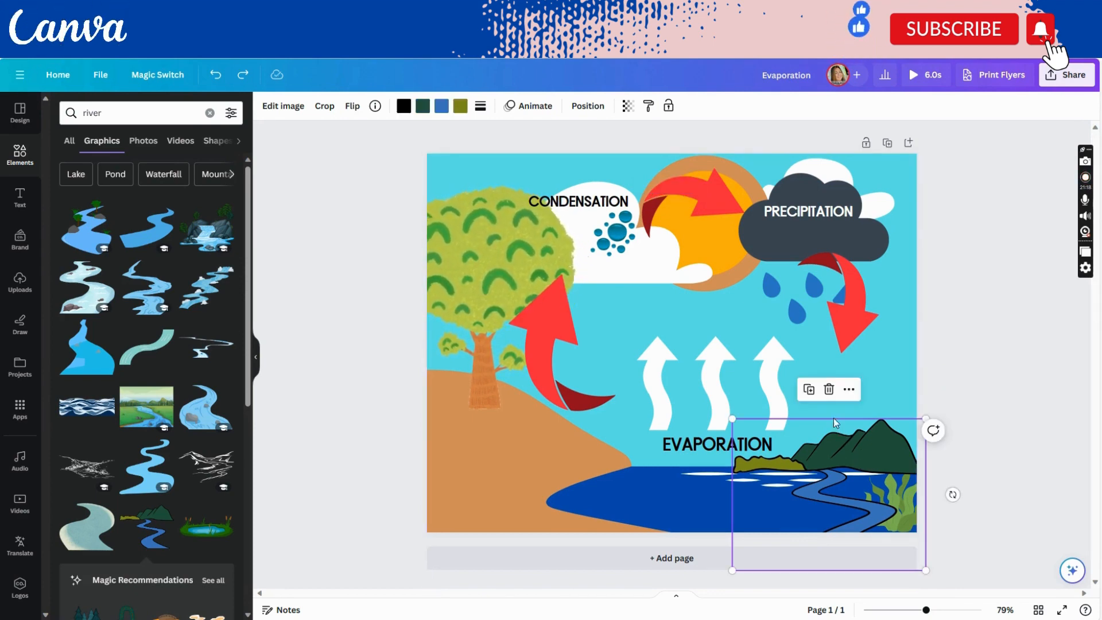
{"action": "left_click", "coordinate": [827, 389]}
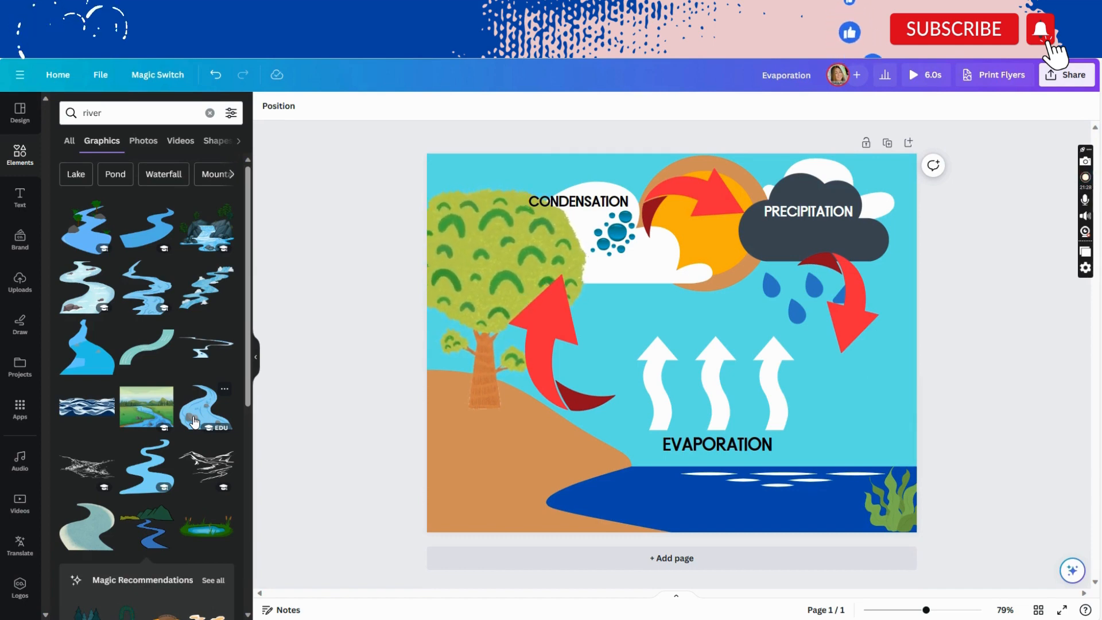
{"action": "left_click", "coordinate": [204, 240]}
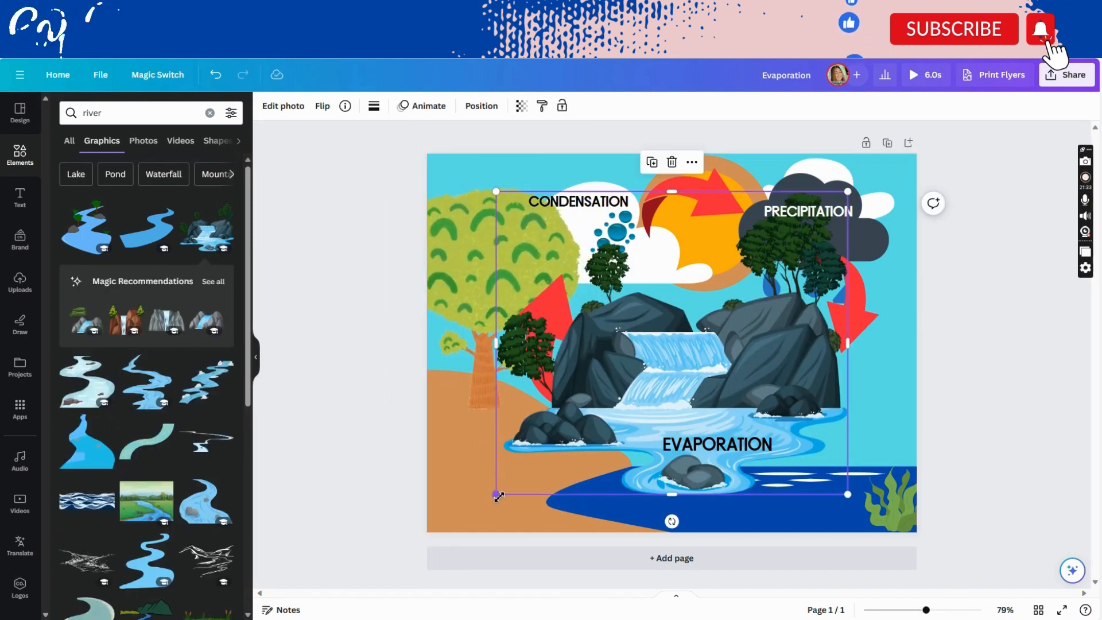
{"action": "left_click_drag", "start_coordinate": [497, 499], "coordinate": [578, 431]}
{"action": "left_click_drag", "start_coordinate": [673, 346], "coordinate": [824, 449]}
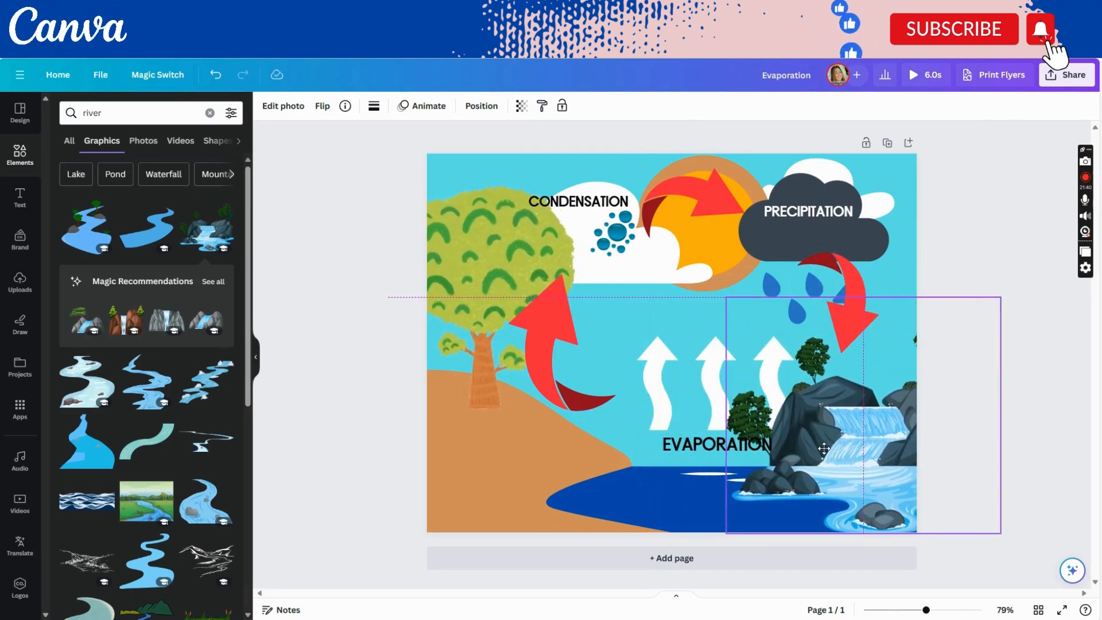
{"action": "mouse_move", "coordinate": [822, 448]}
{"action": "left_mouse_down"}
{"action": "mouse_move", "coordinate": [833, 397]}
{"action": "mouse_move", "coordinate": [832, 433]}
{"action": "mouse_move", "coordinate": [813, 410]}
{"action": "mouse_move", "coordinate": [781, 423]}
{"action": "mouse_move", "coordinate": [814, 448]}
{"action": "mouse_move", "coordinate": [842, 445]}
{"action": "left_mouse_up"}
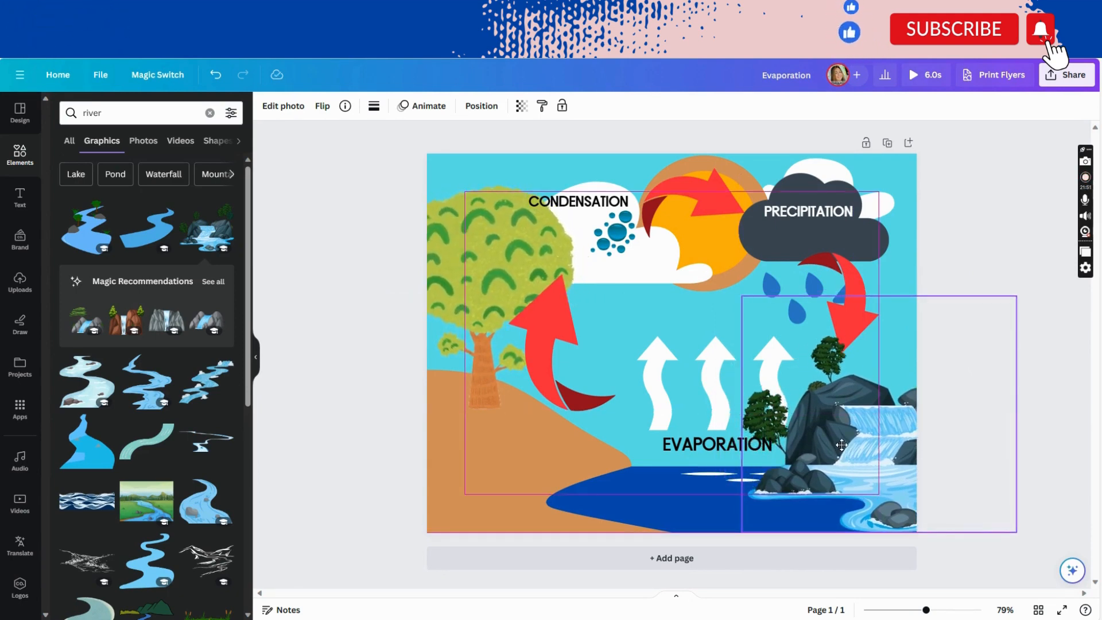
{"action": "left_click_drag", "start_coordinate": [841, 446], "coordinate": [844, 447]}
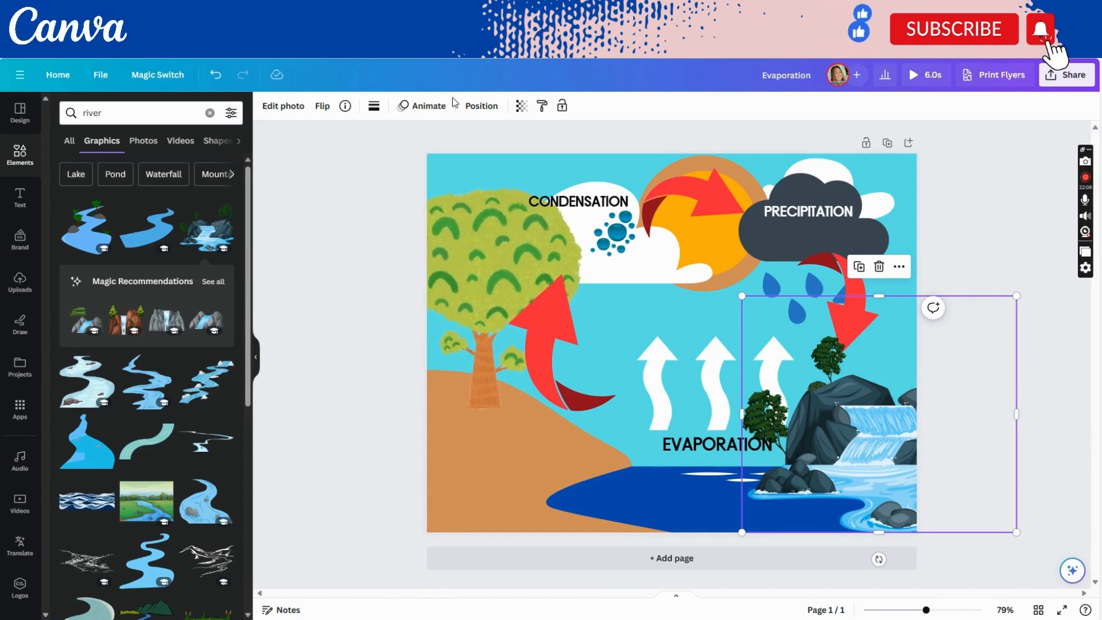
Arrange the waterfall's layer order so it sits behind the green seaweed but in front of the lake.
{"action": "left_click", "coordinate": [473, 111]}
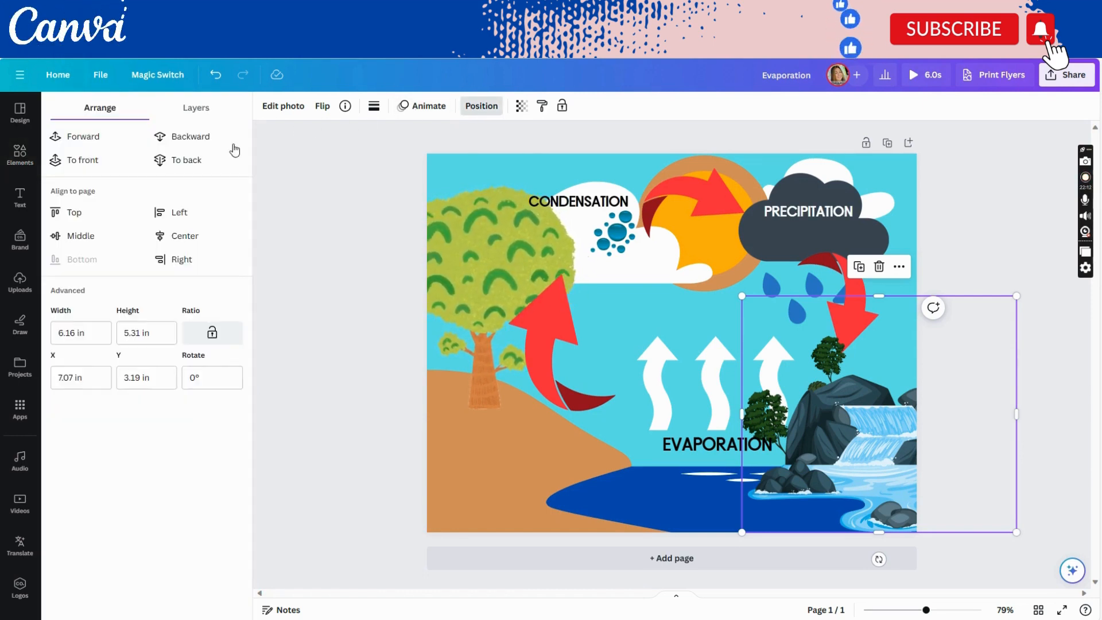
{"action": "left_click", "coordinate": [187, 164]}
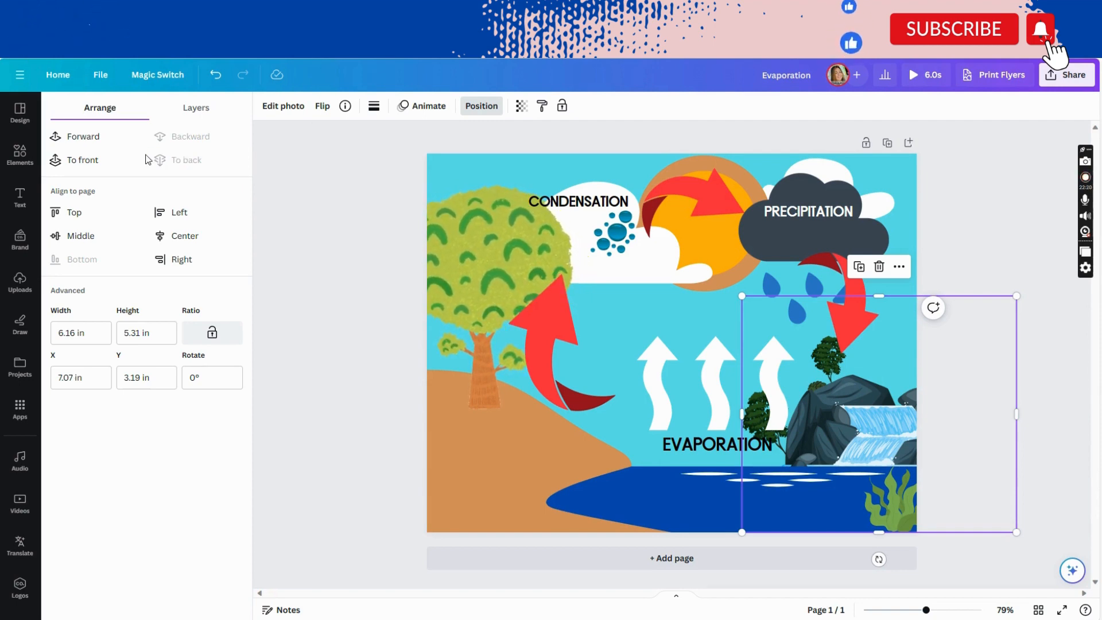
{"action": "left_click", "coordinate": [90, 159]}
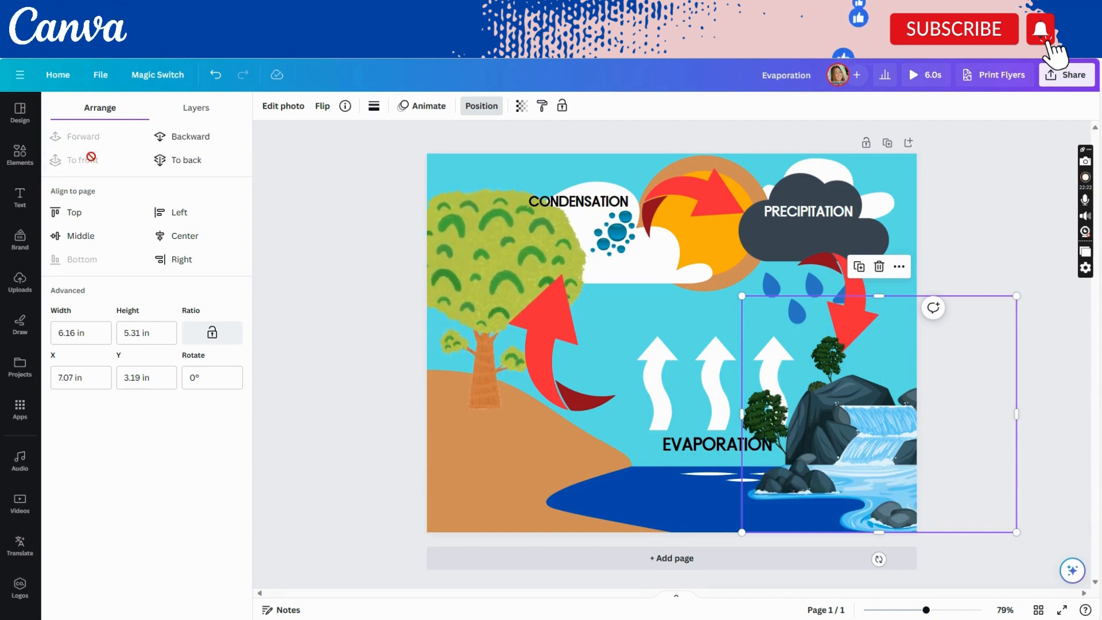
{"action": "left_click", "coordinate": [170, 139]}
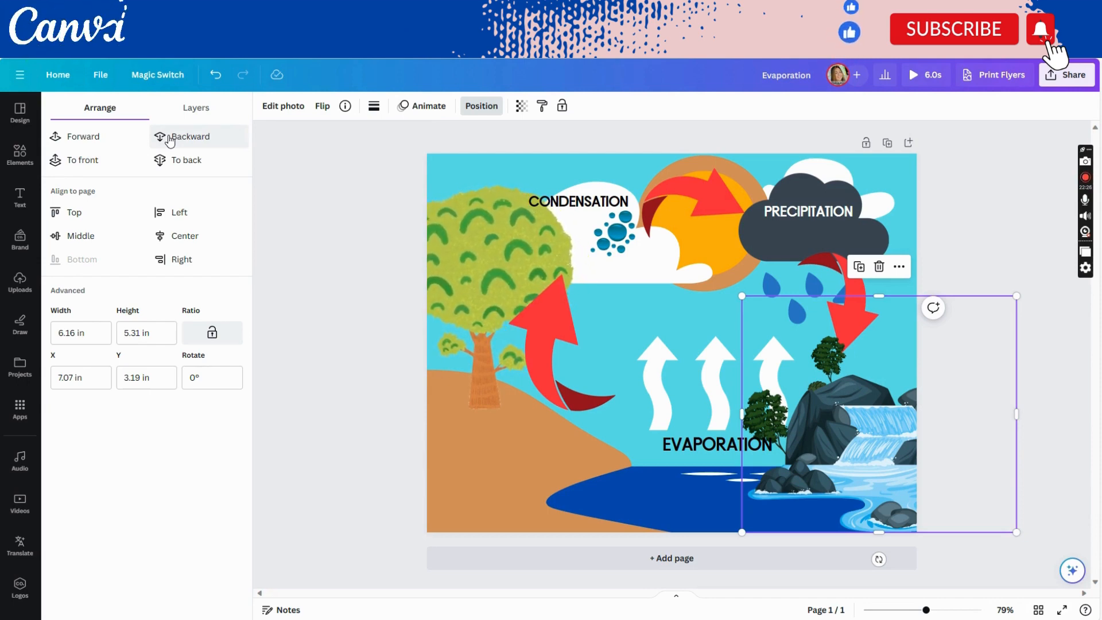
{"action": "left_click", "coordinate": [170, 138]}
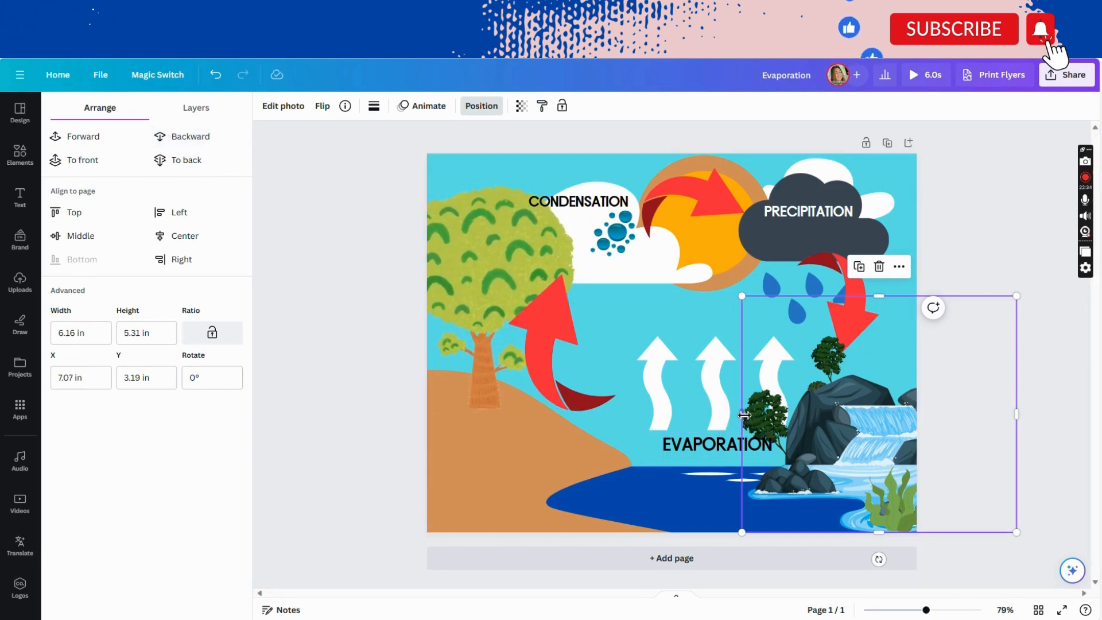
Resize the waterfall to about 6.45 × 5.49 in and move it to about X 6.57 in, Y 2.85 in.
{"action": "mouse_move", "coordinate": [743, 415]}
{"action": "left_mouse_down"}
{"action": "mouse_move", "coordinate": [755, 414]}
{"action": "mouse_move", "coordinate": [740, 413]}
{"action": "left_mouse_up"}
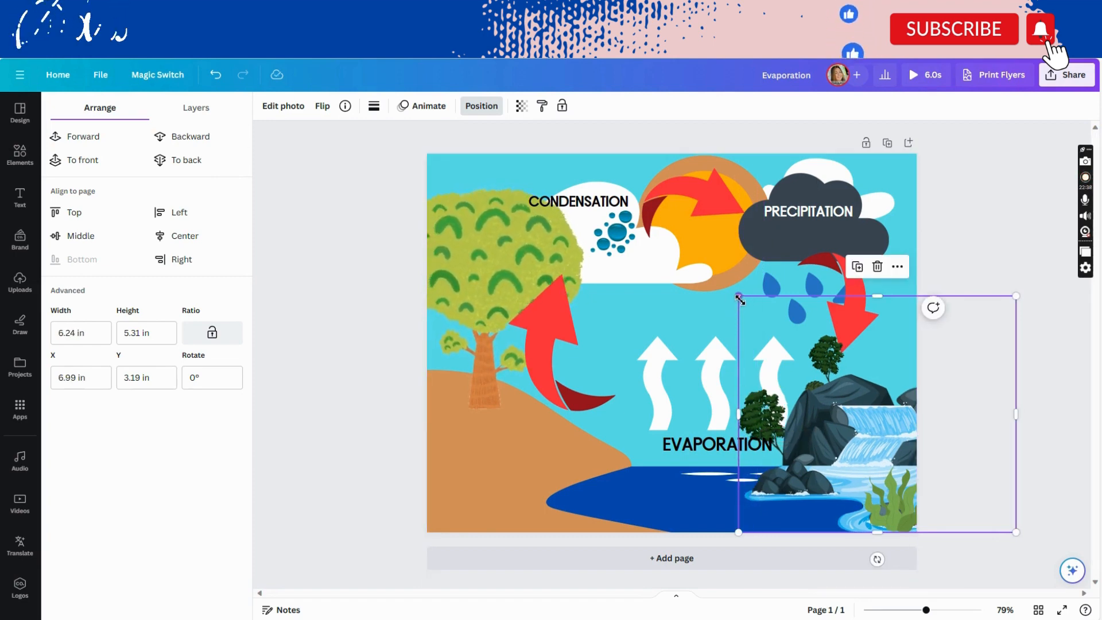
{"action": "left_click_drag", "start_coordinate": [738, 297], "coordinate": [794, 304]}
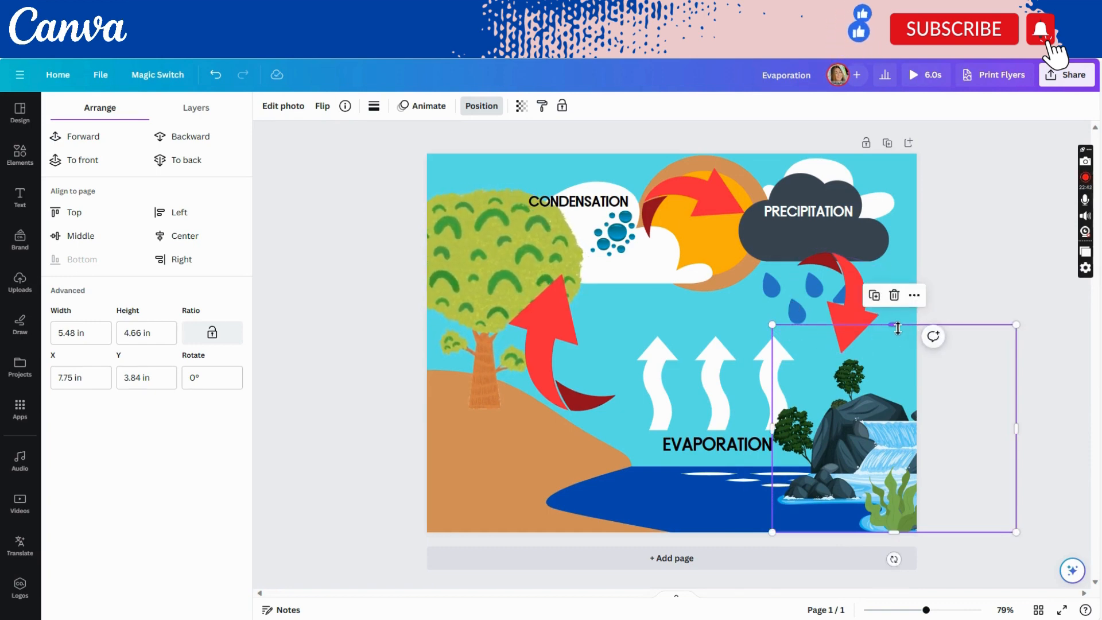
{"action": "mouse_move", "coordinate": [898, 328]}
{"action": "left_mouse_down"}
{"action": "mouse_move", "coordinate": [898, 287]}
{"action": "mouse_move", "coordinate": [905, 325]}
{"action": "left_mouse_up"}
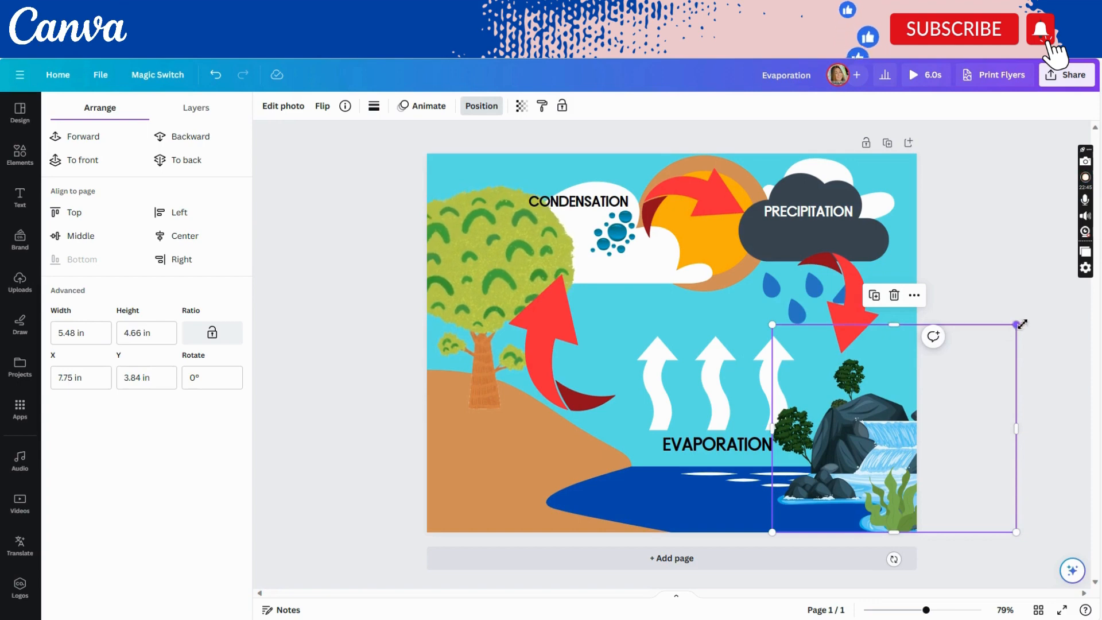
{"action": "left_click_drag", "start_coordinate": [1022, 324], "coordinate": [1066, 288]}
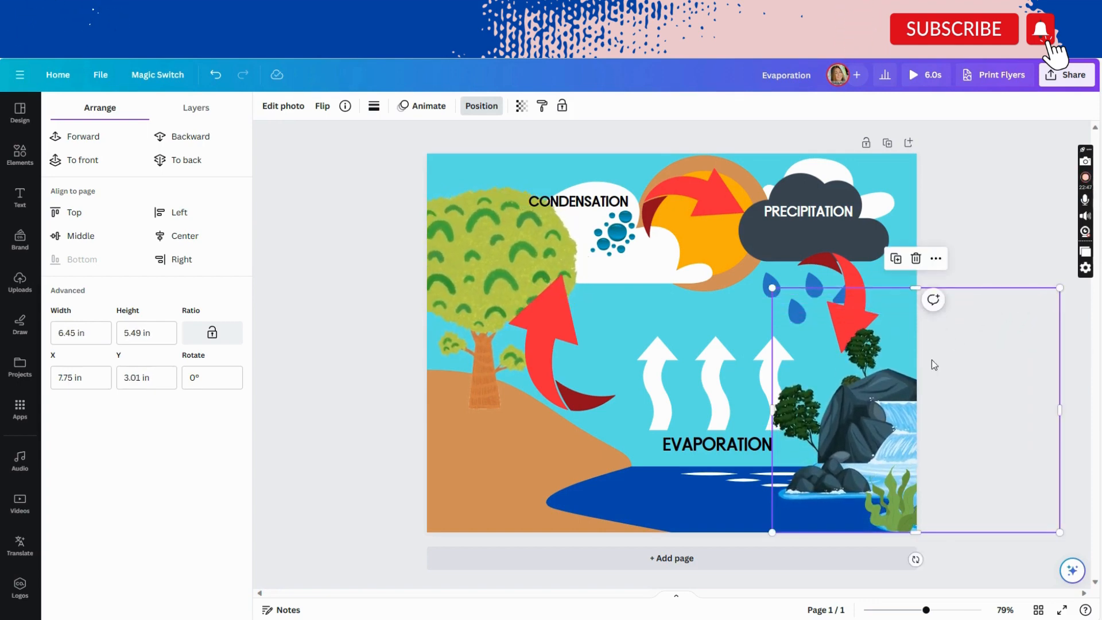
{"action": "left_click_drag", "start_coordinate": [870, 418], "coordinate": [851, 411]}
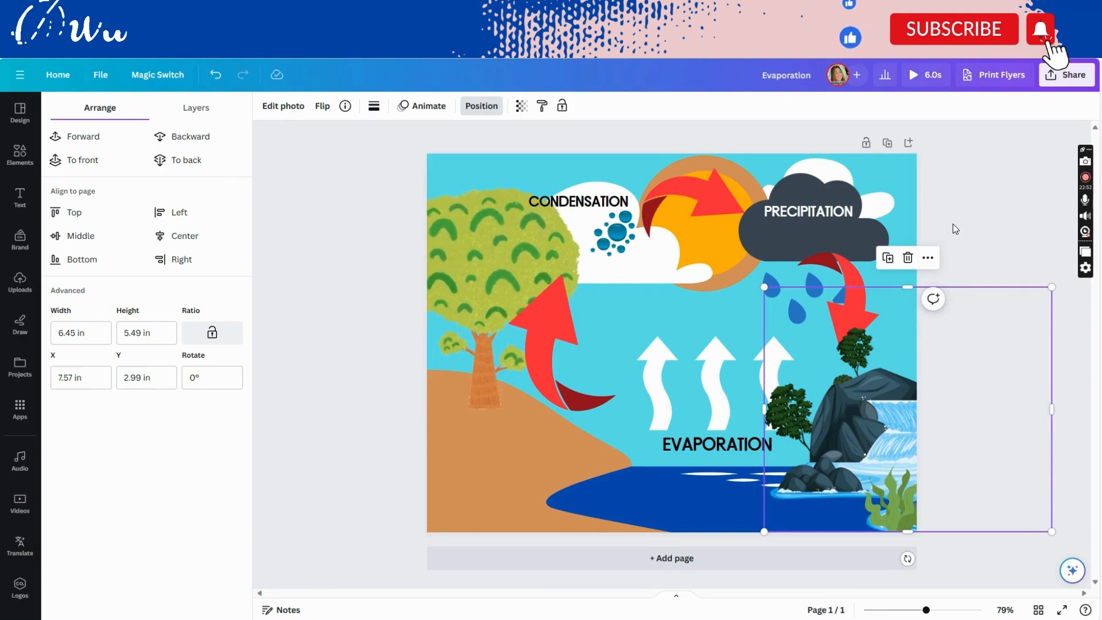
{"action": "left_click_drag", "start_coordinate": [870, 444], "coordinate": [825, 432]}
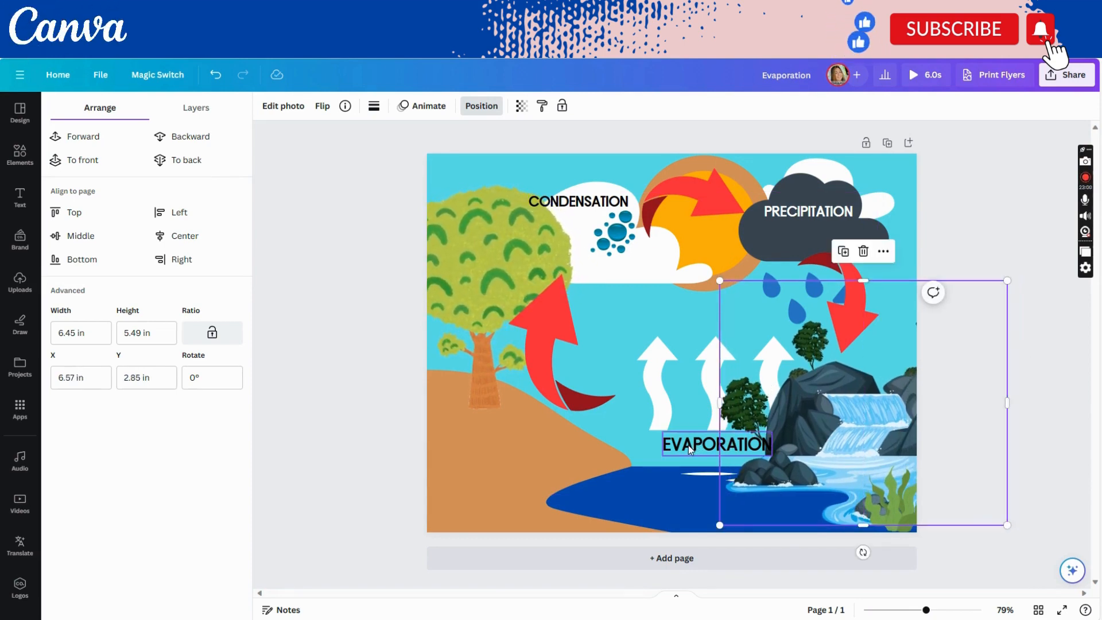
Move the EVAPORATION label clear of the waterfall's trees, to about X 4.17 in, Y 5.92 in.
{"action": "left_click_drag", "start_coordinate": [688, 446], "coordinate": [639, 427]}
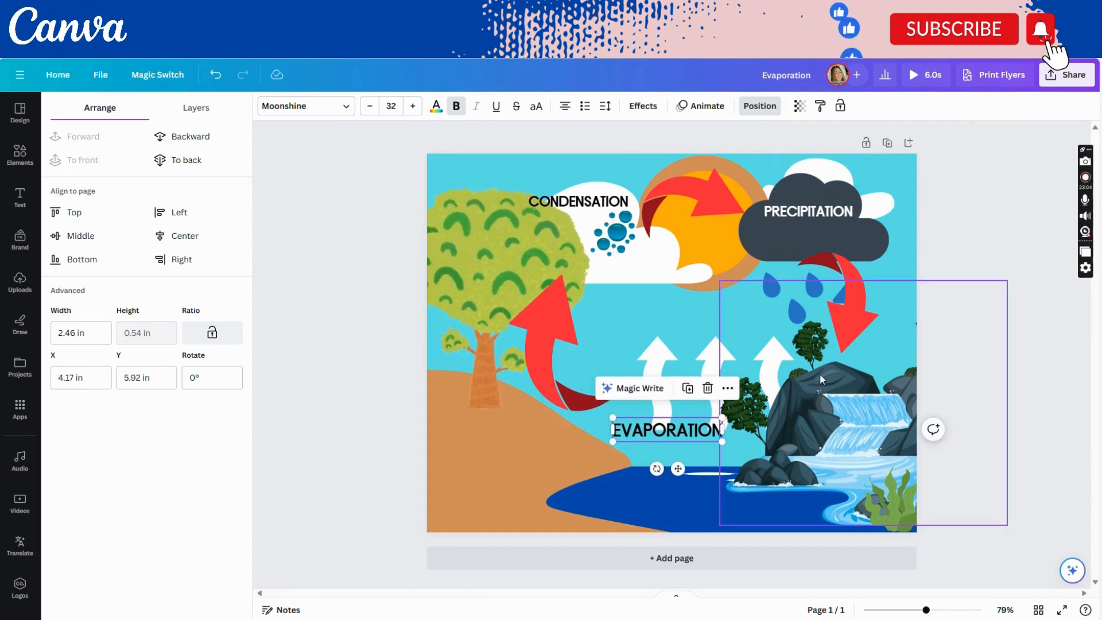
{"action": "left_click", "coordinate": [964, 254]}
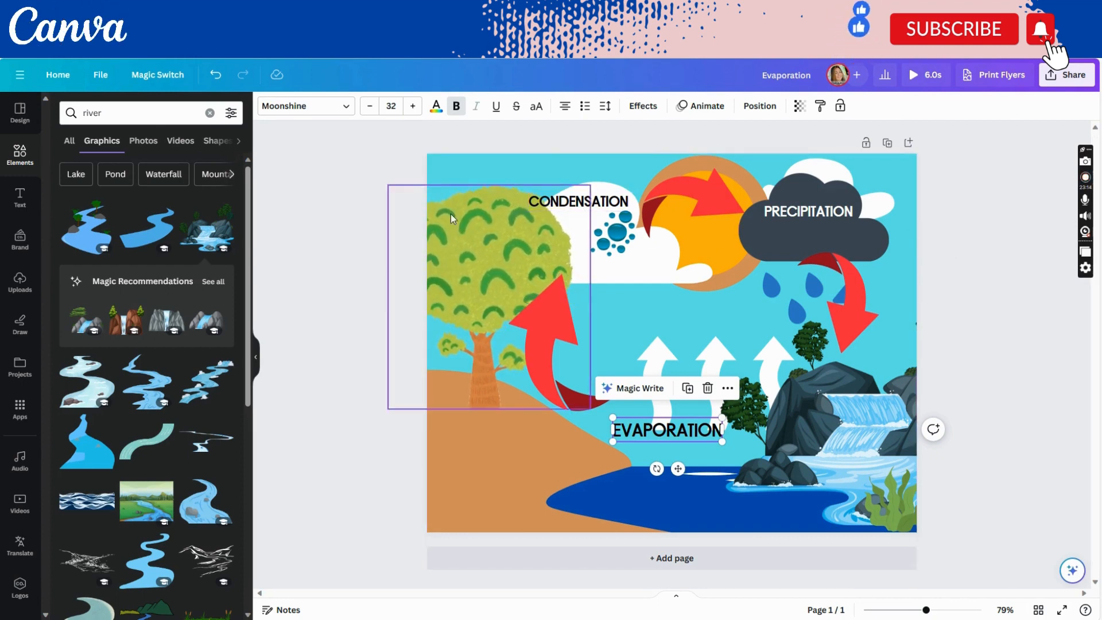
{"action": "left_click", "coordinate": [377, 218]}
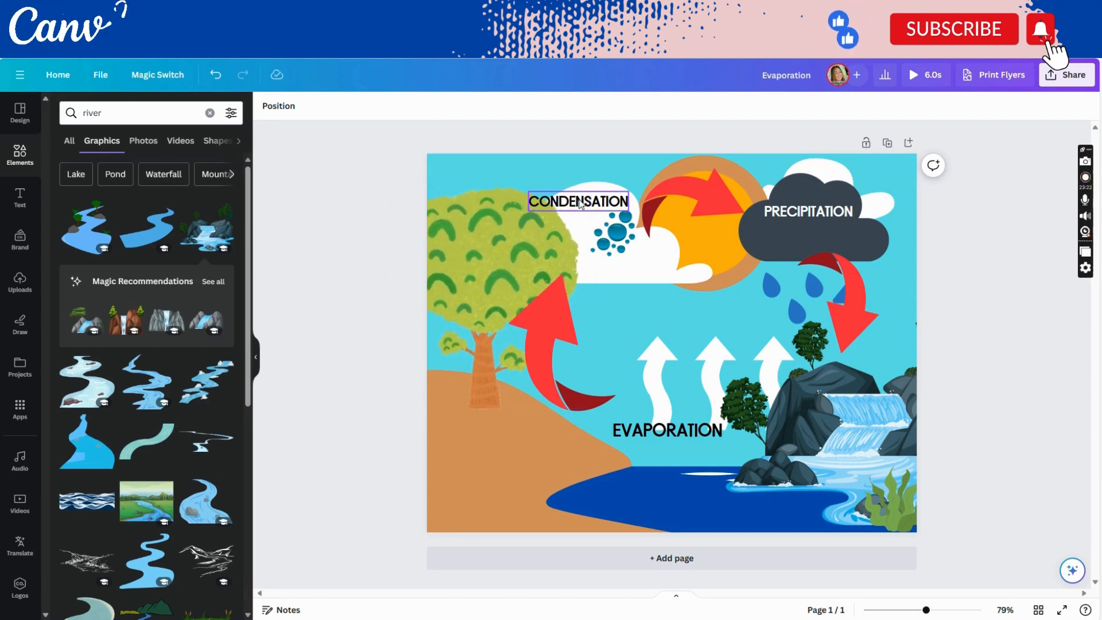
Add a body text box reading "Evaporation is water heated".
{"action": "left_click", "coordinate": [20, 205]}
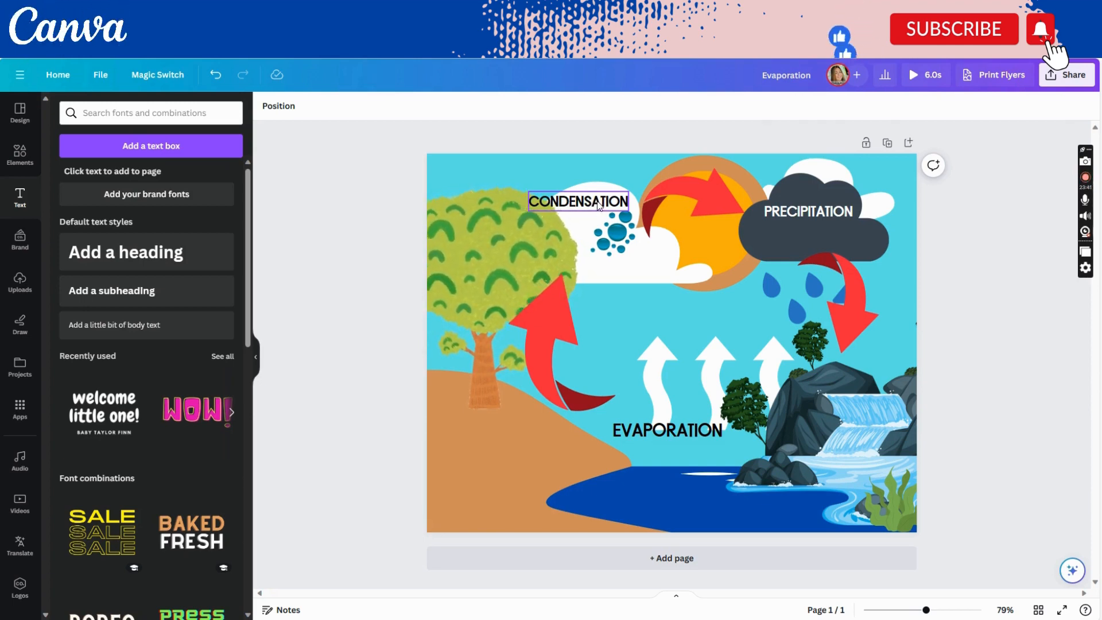
{"action": "left_click", "coordinate": [138, 325]}
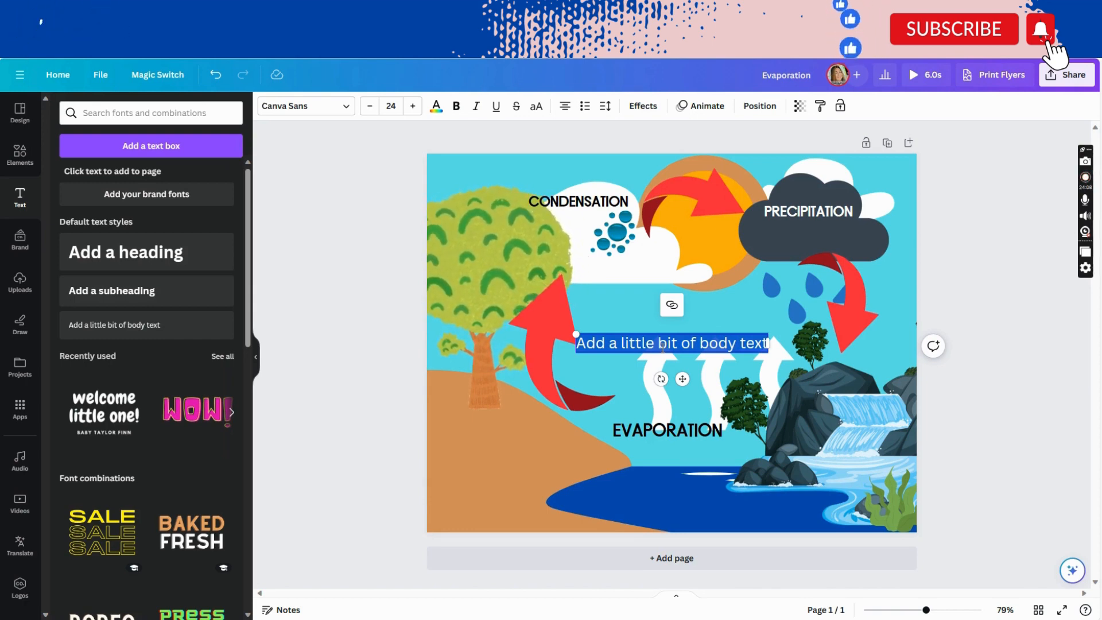
{"action": "key", "text": "BackSpace"}
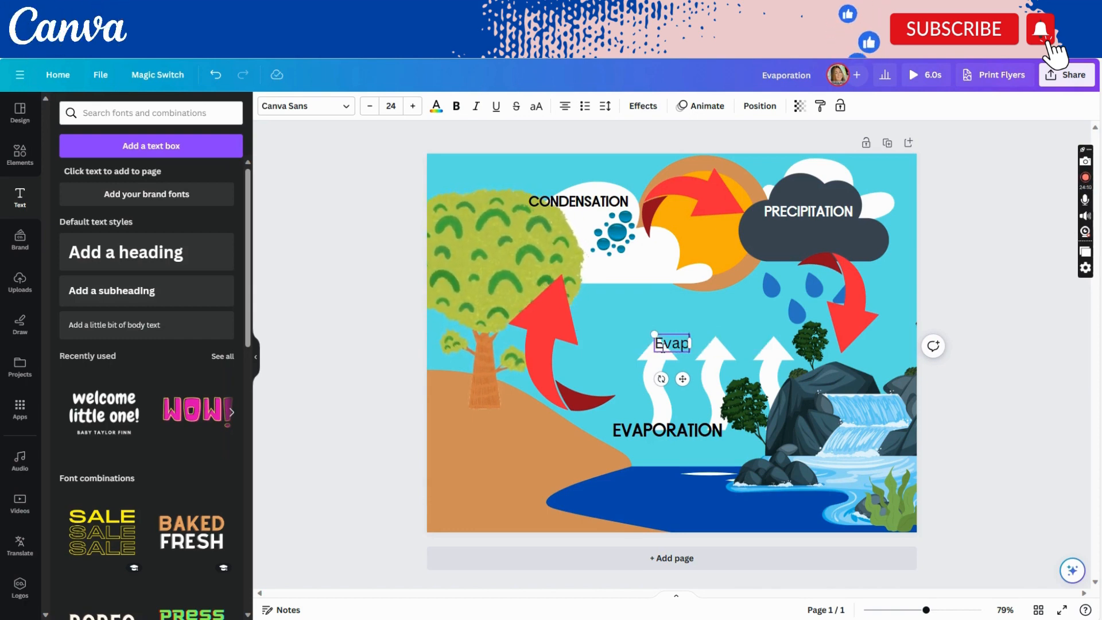
{"action": "type", "text": "Evapoatic"}
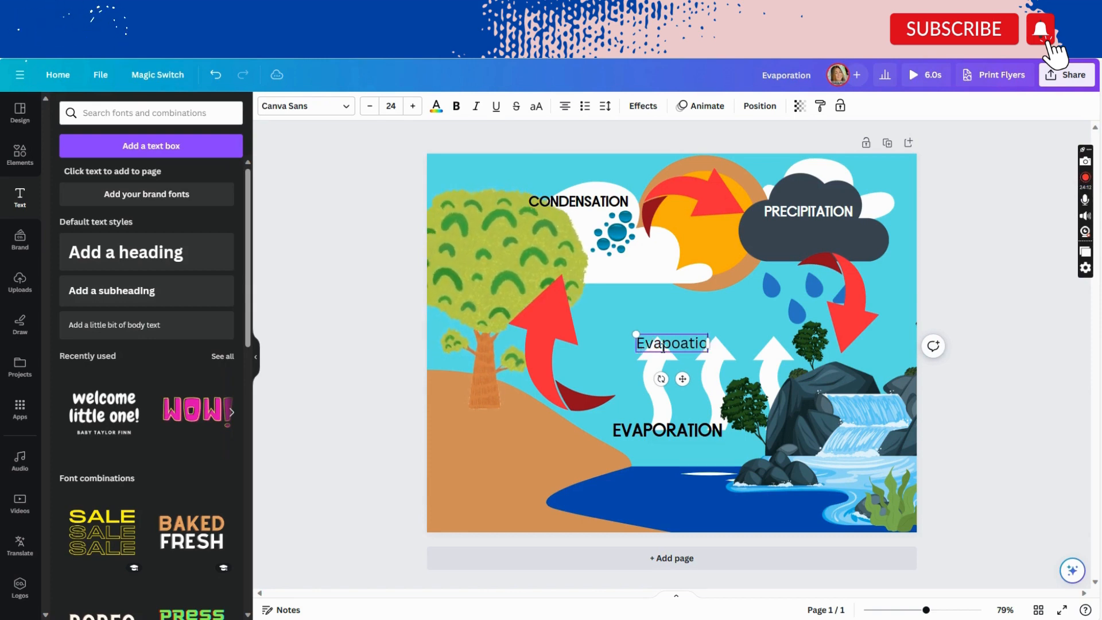
{"action": "type", "text": "n is"}
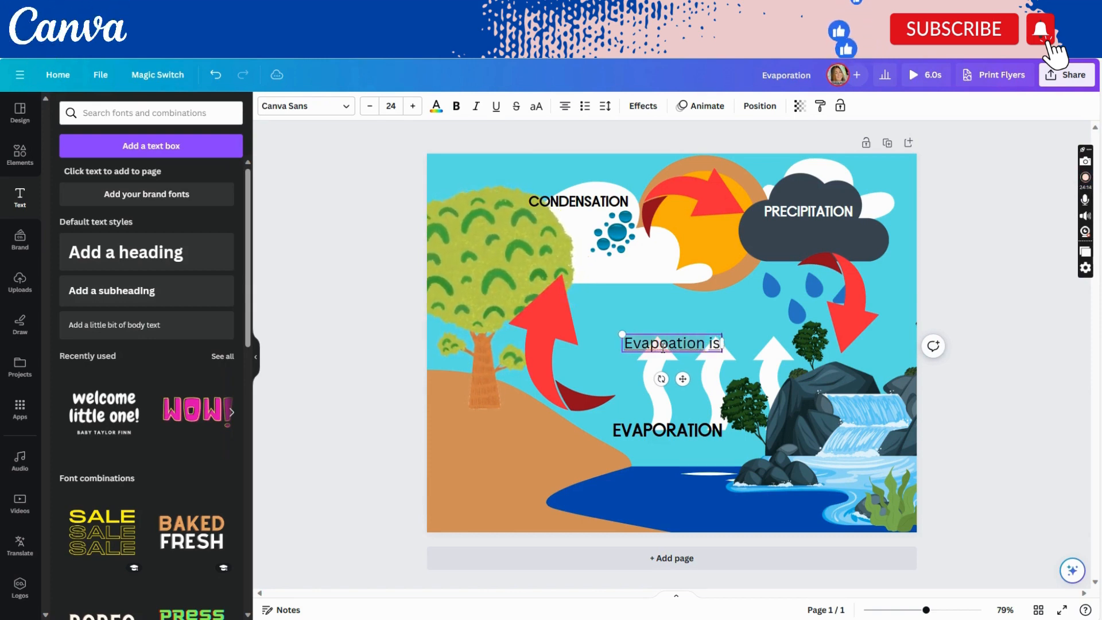
{"action": "type", "text": " wate"}
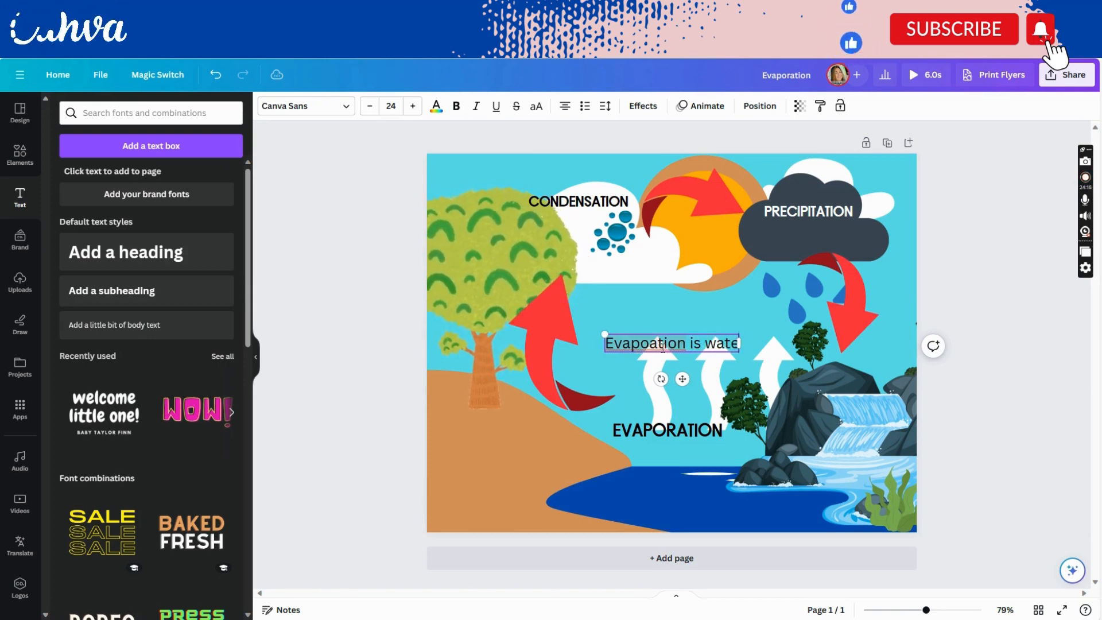
{"action": "type", "text": "r heated"}
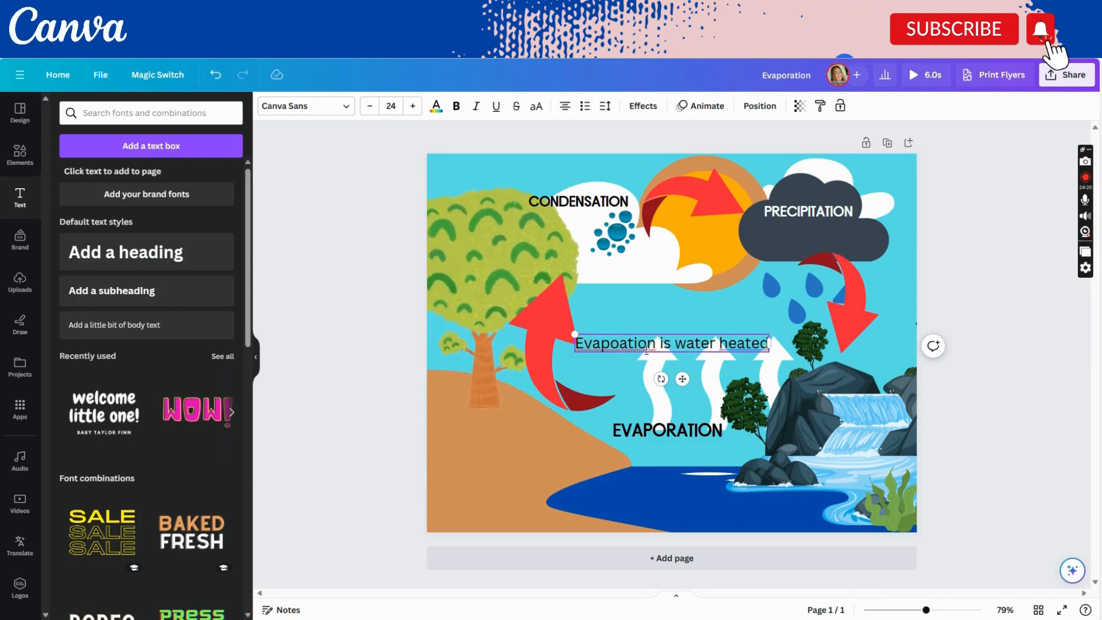
{"action": "left_click", "coordinate": [619, 343]}
{"action": "type", "text": "r"}
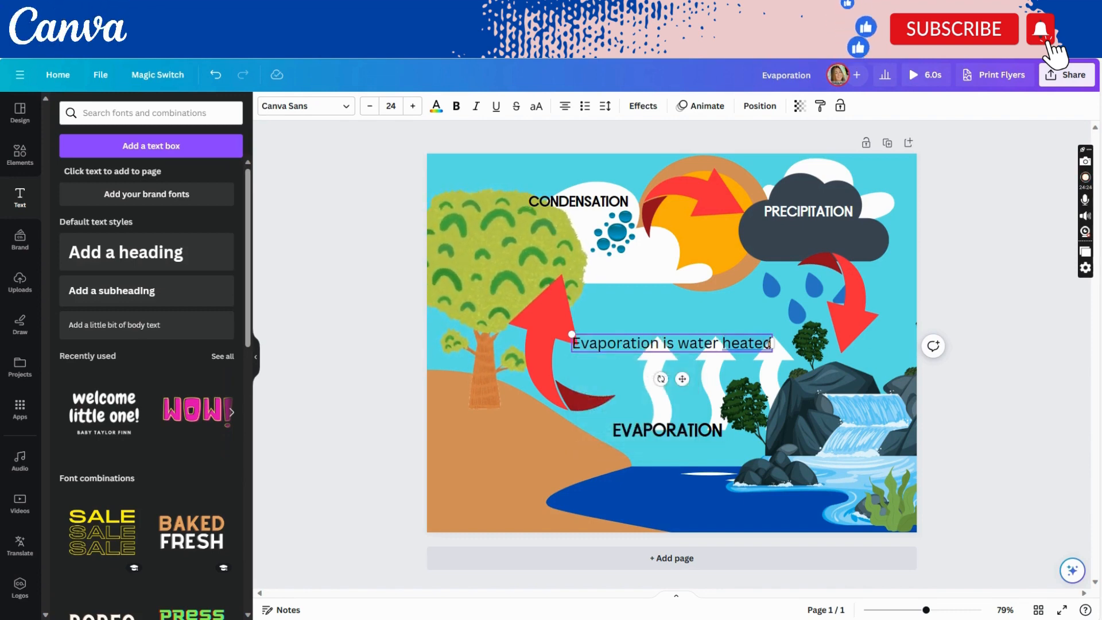
Complete the body text sentence with "by the sun, that rises up.".
{"action": "left_click", "coordinate": [769, 343]}
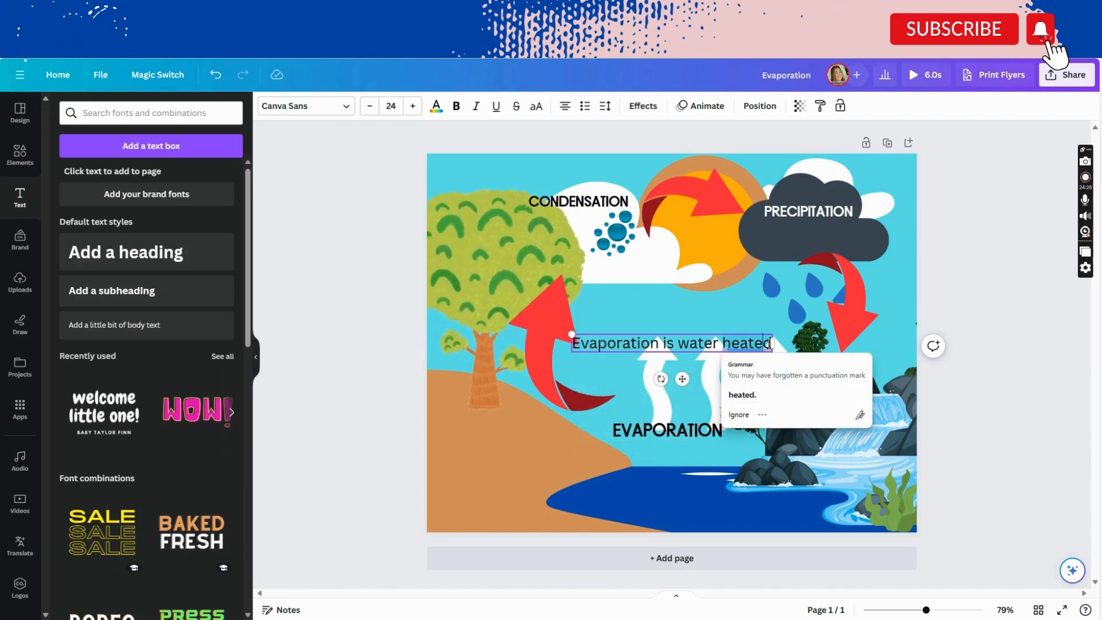
{"action": "left_click", "coordinate": [770, 344]}
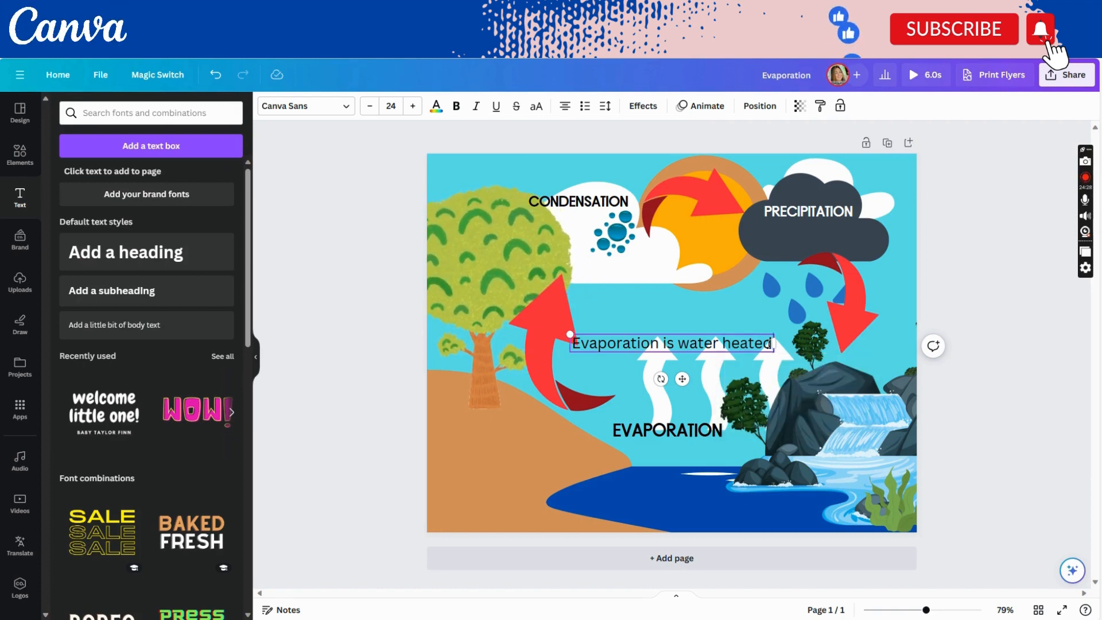
{"action": "type", "text": "by the"}
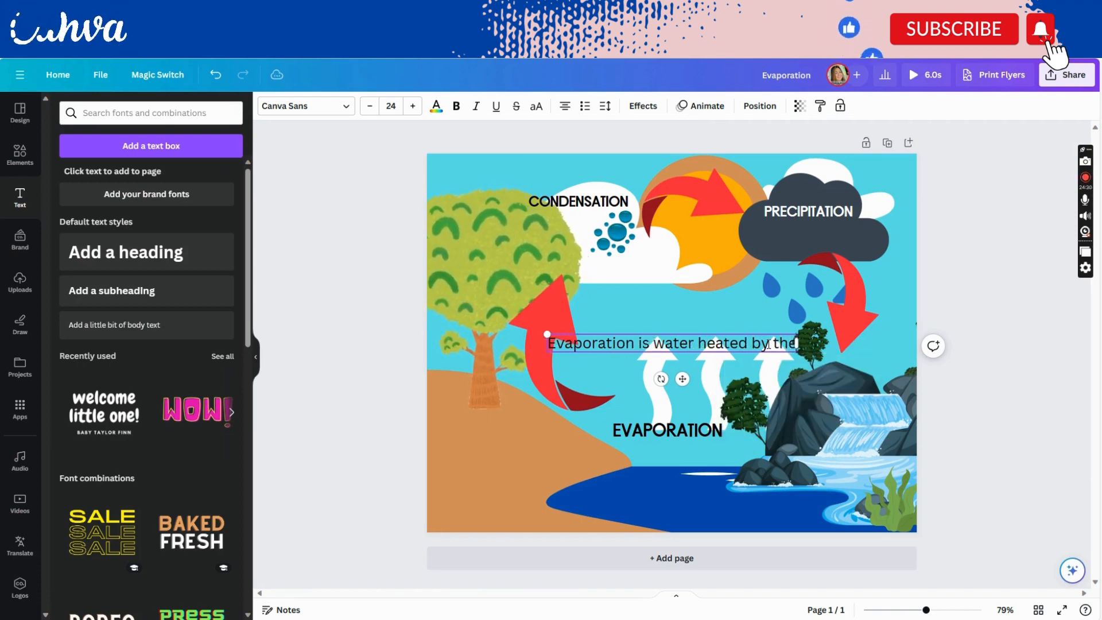
{"action": "type", "text": " sun"}
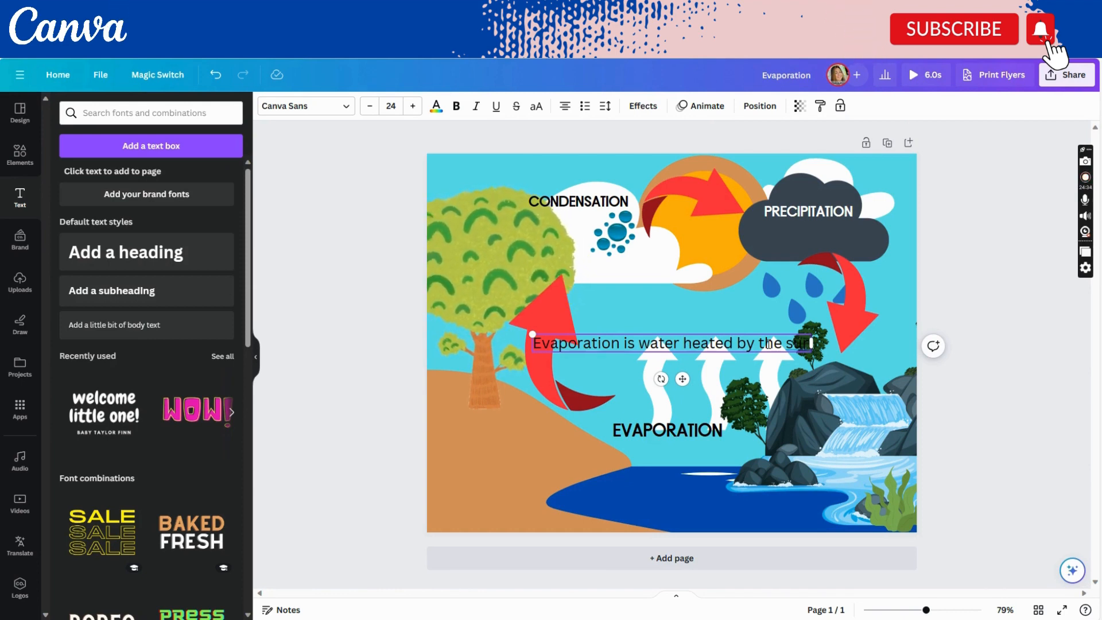
{"action": "type", "text": ", that"}
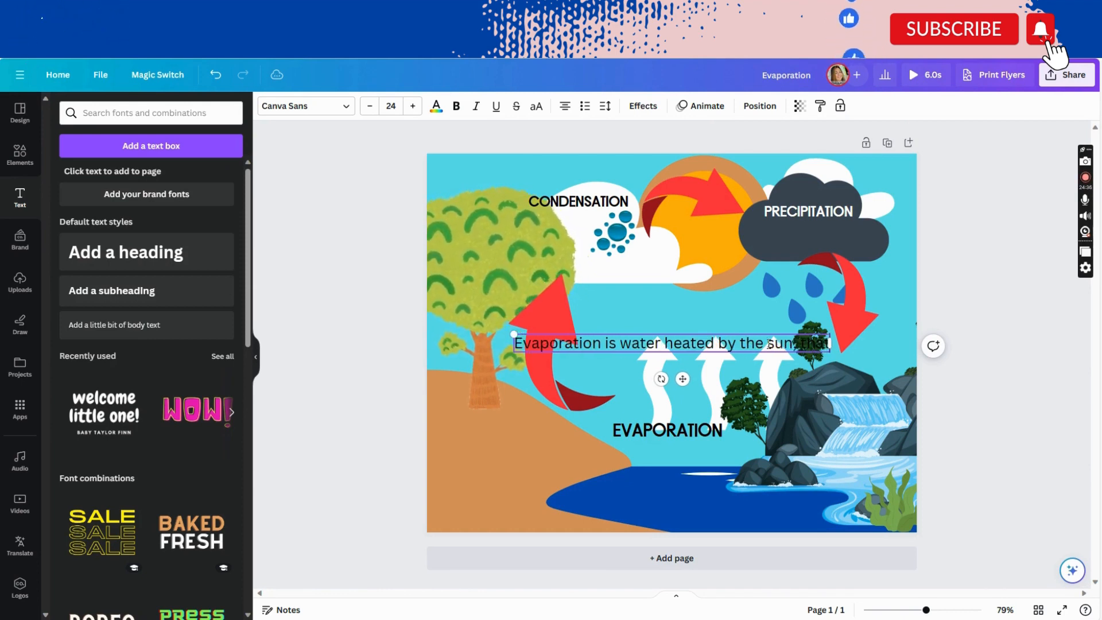
{"action": "type", "text": " rises"}
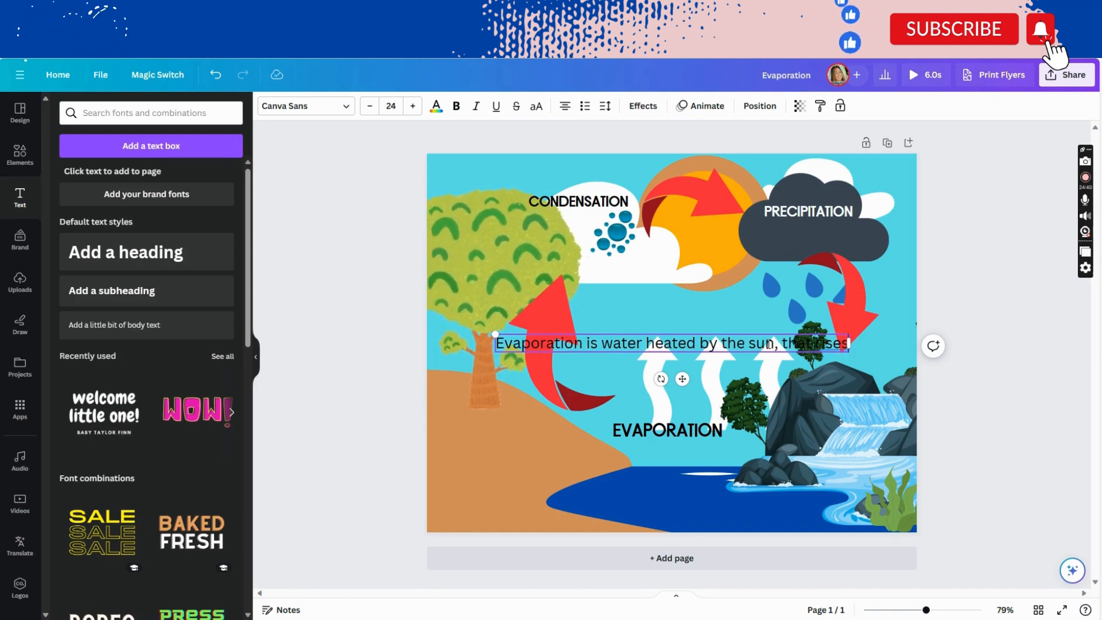
{"action": "type", "text": " up"}
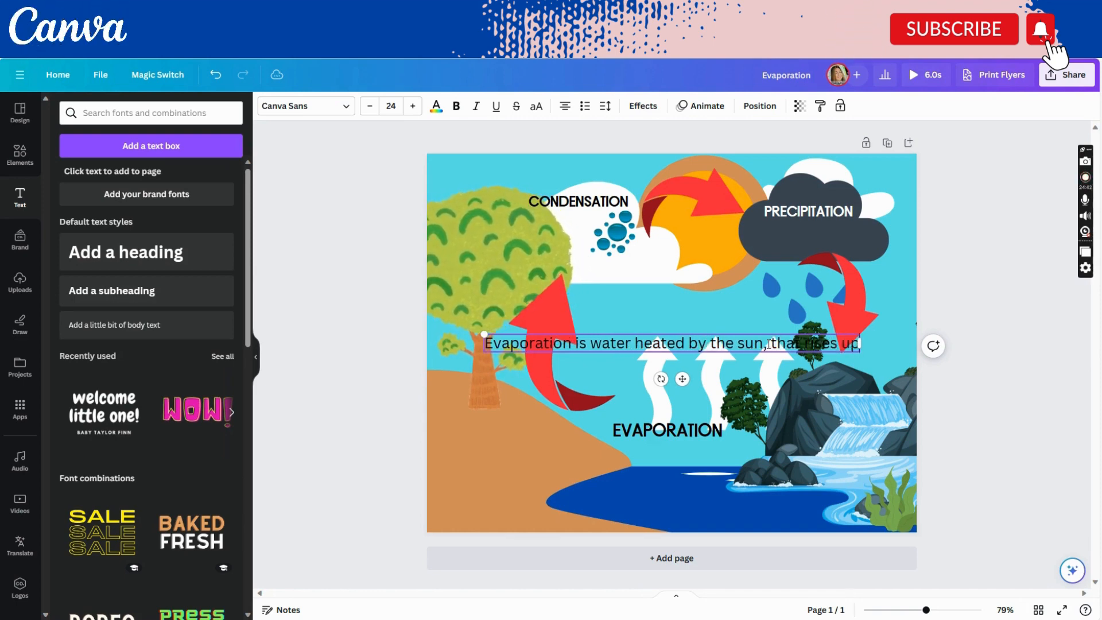
{"action": "type", "text": "."}
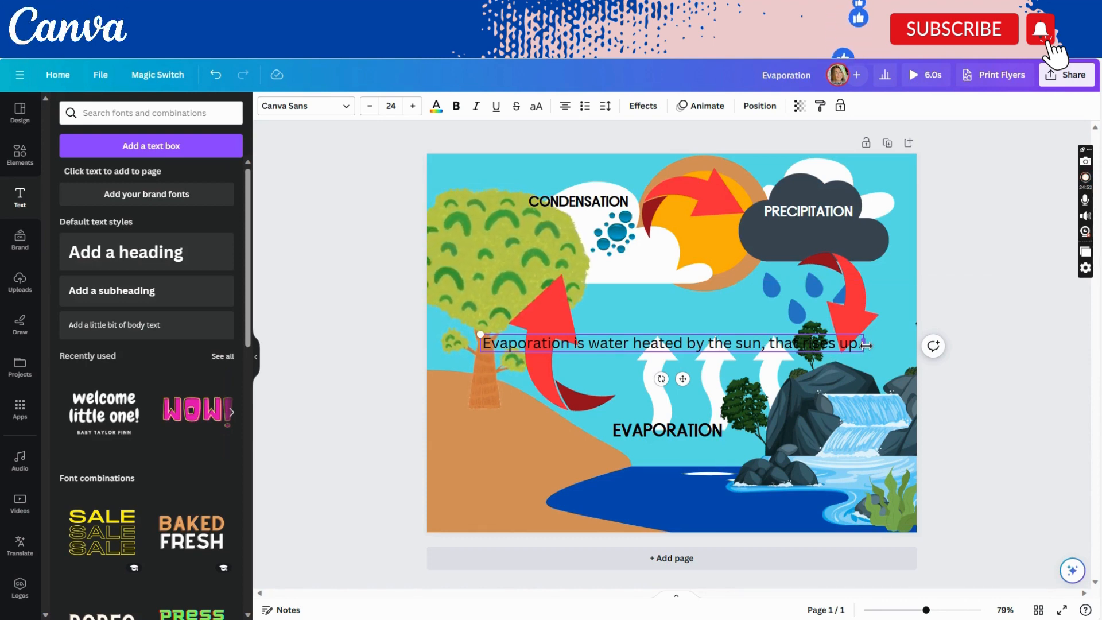
Move the evaporation description below the EVAPORATION label and narrow its box so the text wraps onto three lines over the brown hill.
{"action": "left_click_drag", "start_coordinate": [682, 378], "coordinate": [671, 487]}
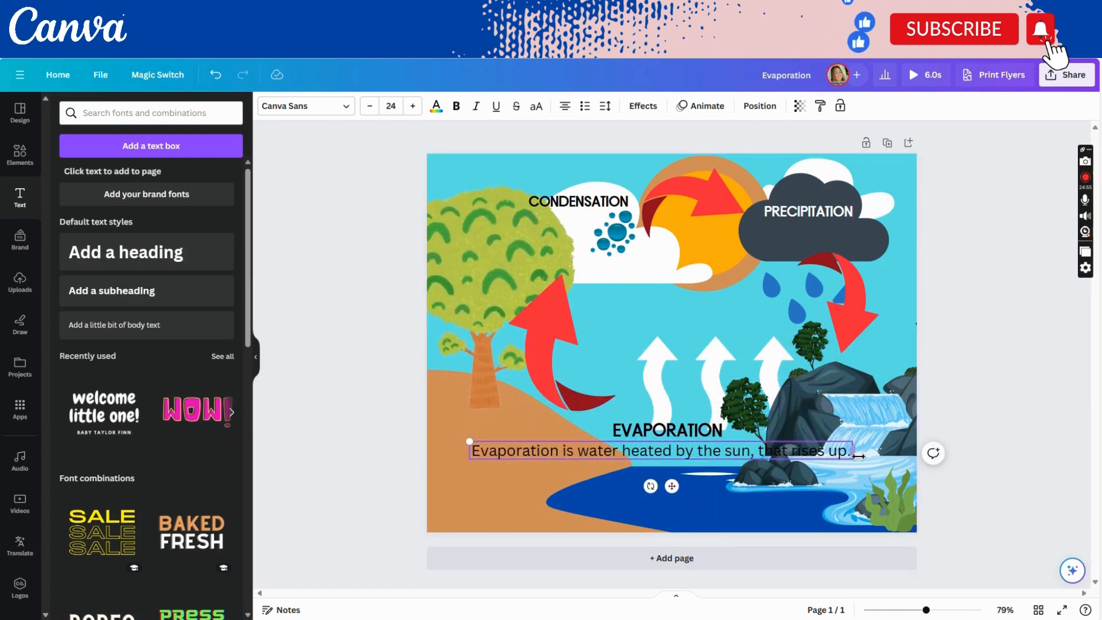
{"action": "left_click_drag", "start_coordinate": [855, 452], "coordinate": [649, 465]}
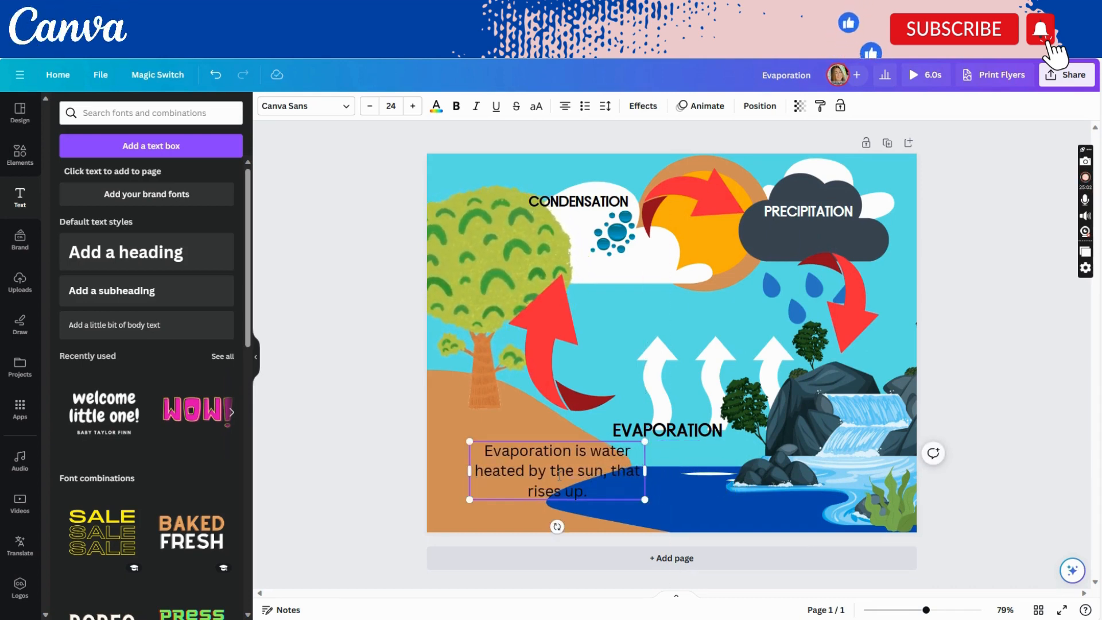
{"action": "left_click", "coordinate": [348, 457]}
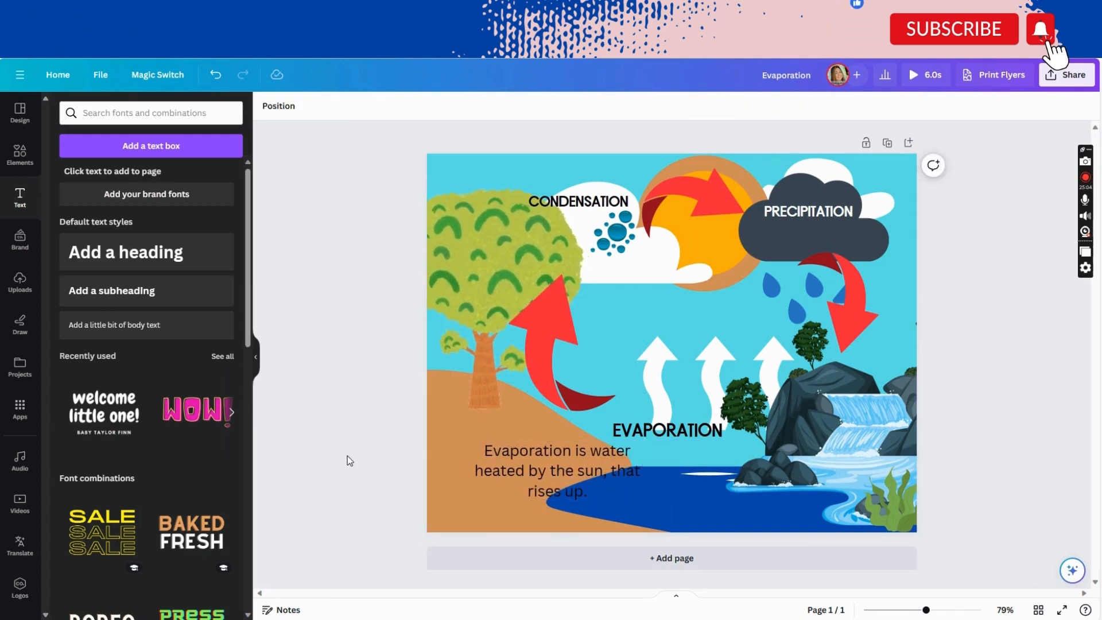
{"action": "left_click", "coordinate": [497, 461]}
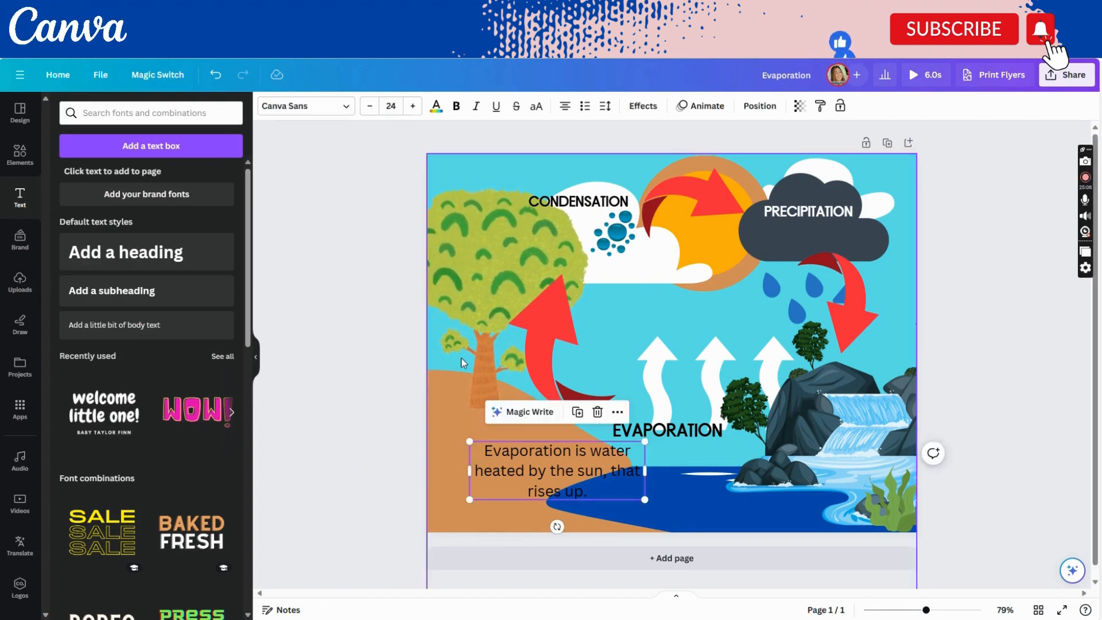